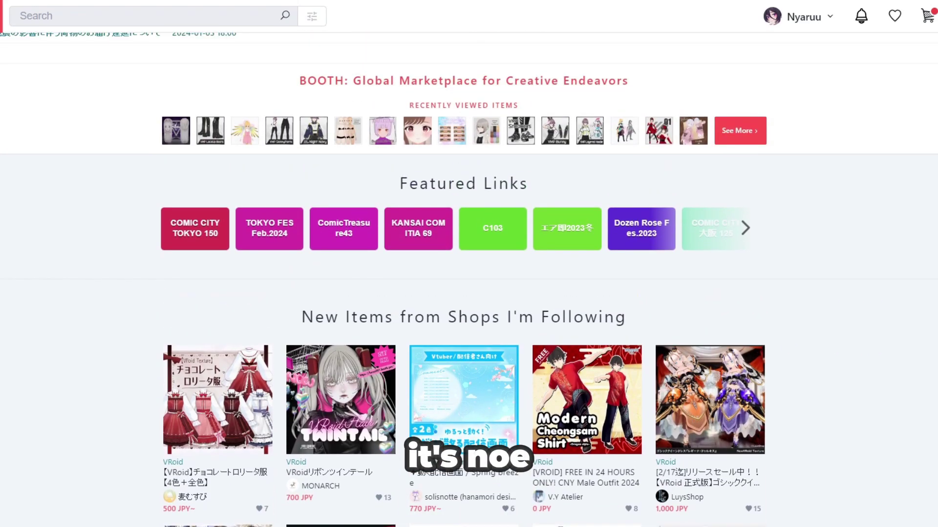
# Step: Filter the marketplace to the 3D Models category and VRoid sub category, with a maximum price of 0 JPY
pyautogui.click(310, 14)
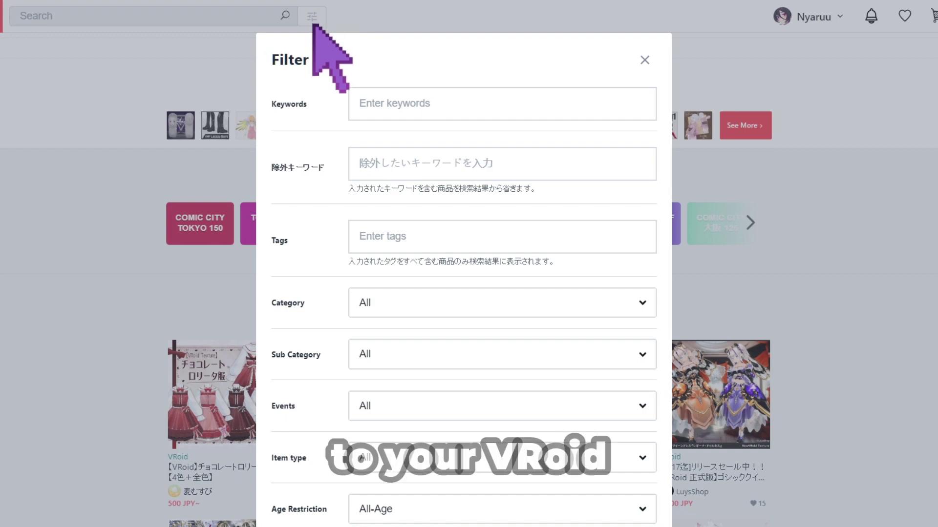
pyautogui.click(398, 309)
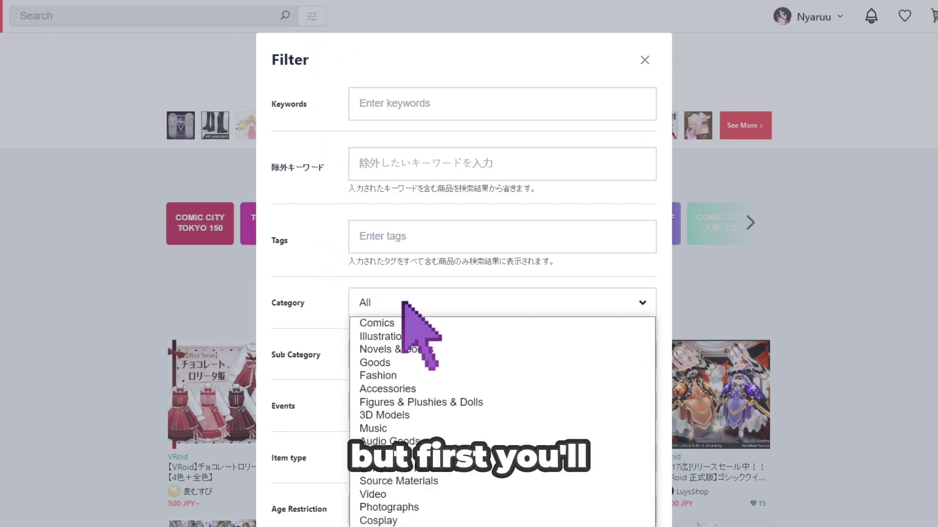
pyautogui.click(389, 415)
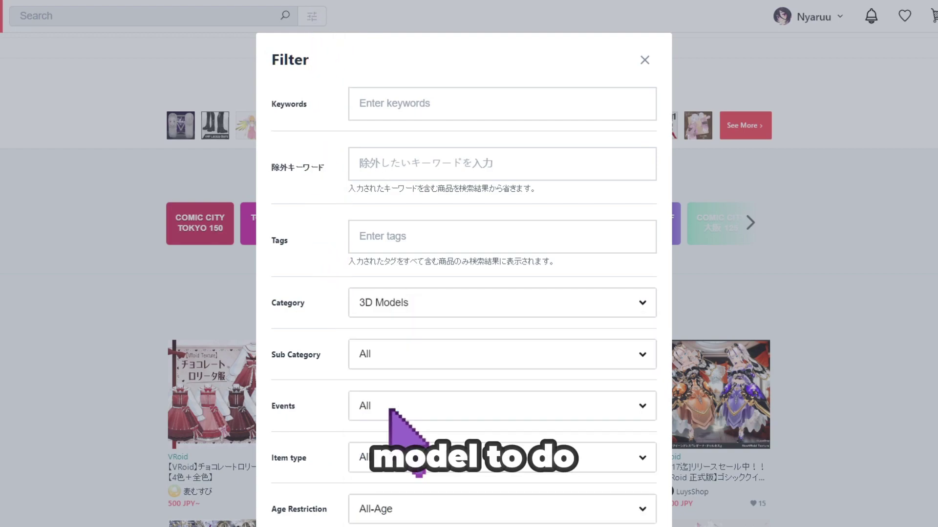
pyautogui.click(393, 356)
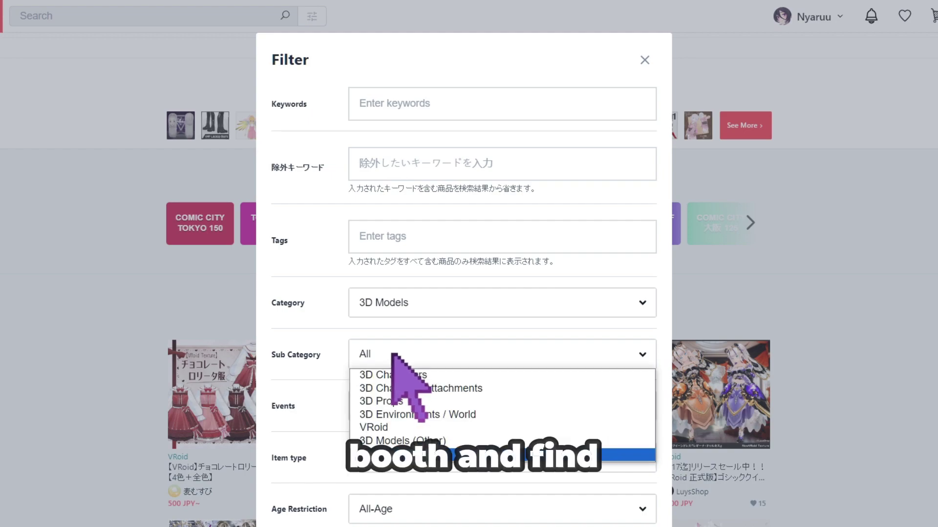
pyautogui.click(384, 427)
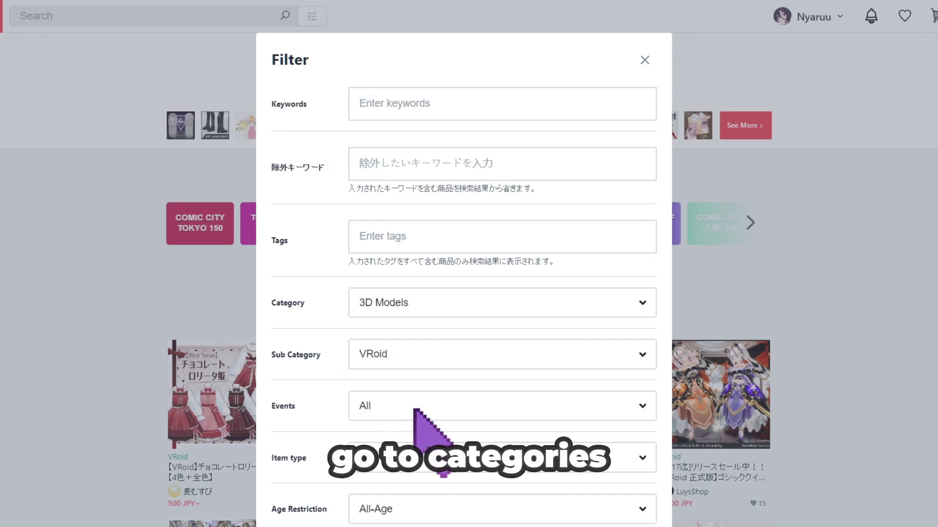
pyautogui.scroll(-4, 904, 389)
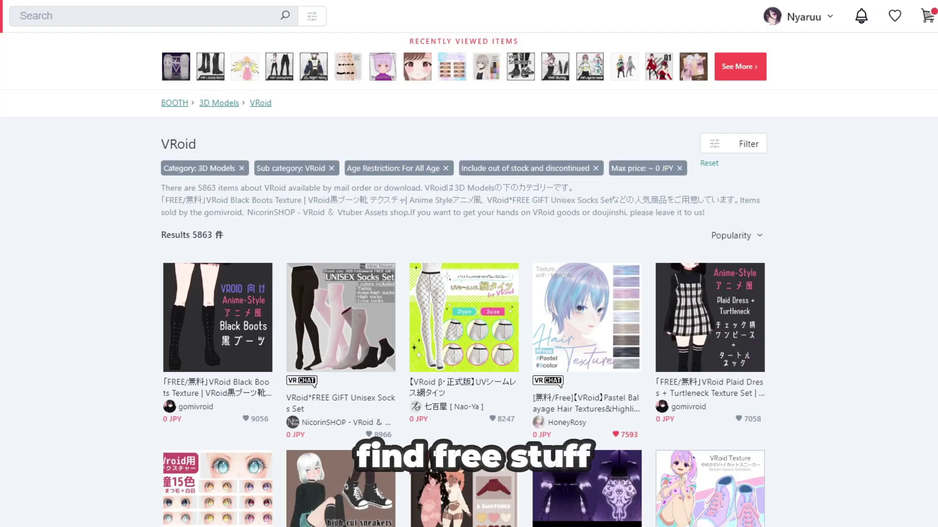
# Step: Sort the free VRoid results by New and browse the listed items
pyautogui.scroll(-2, 793, 81)
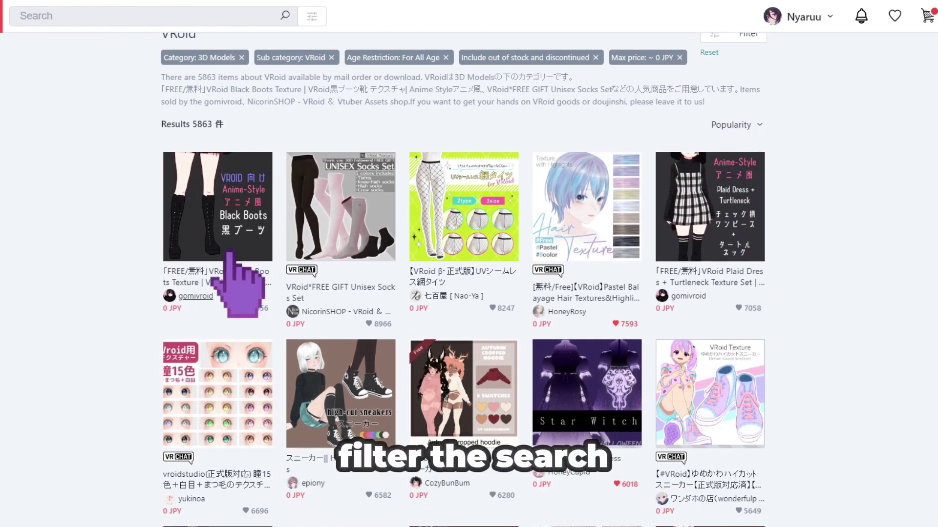
pyautogui.click(724, 125)
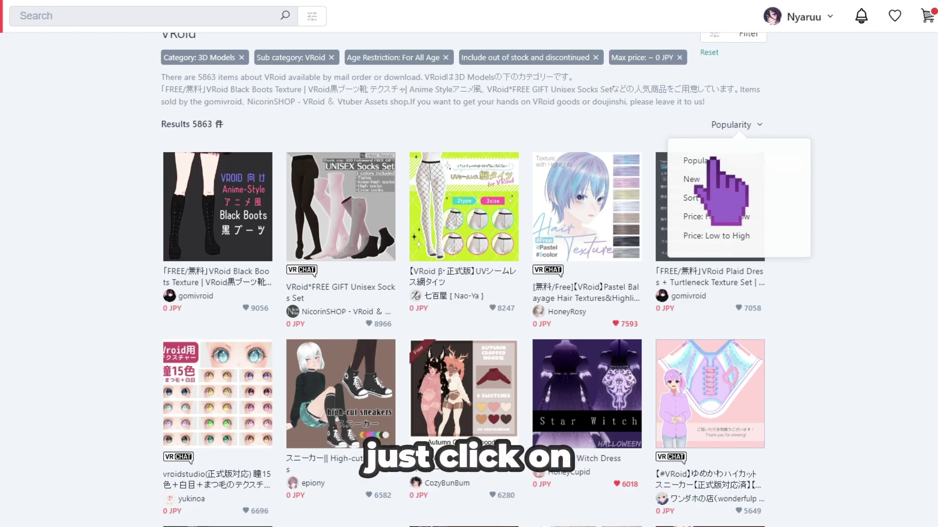
pyautogui.click(698, 180)
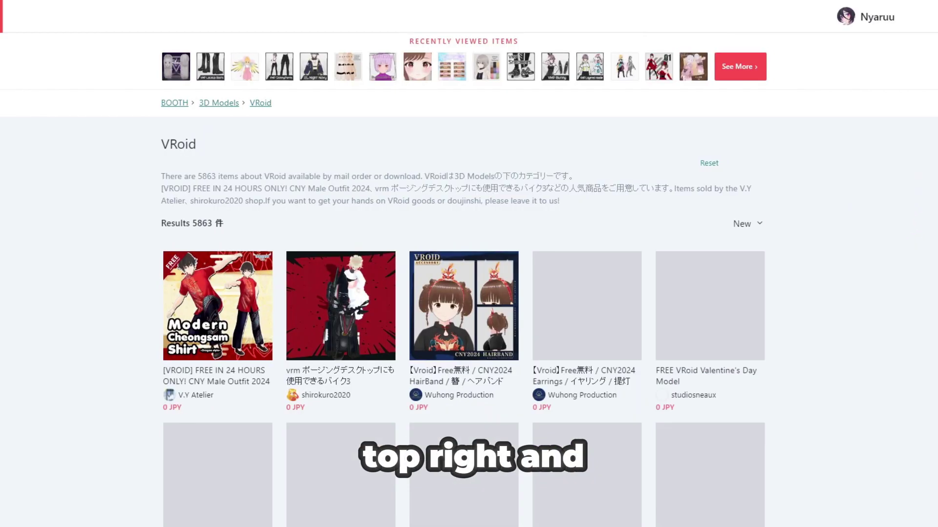
pyautogui.scroll(-4, 860, 193)
pyautogui.scroll(-20, 468, 278)
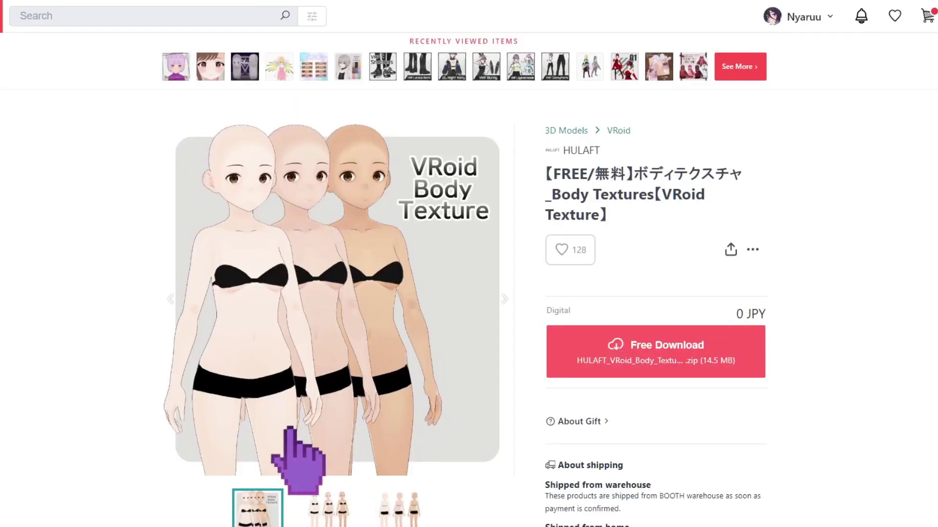
# Step: View the preview images of the free VRoid Body Textures and the VMP Jacket:A1 NightNavy
pyautogui.click(320, 510)
pyautogui.click(385, 516)
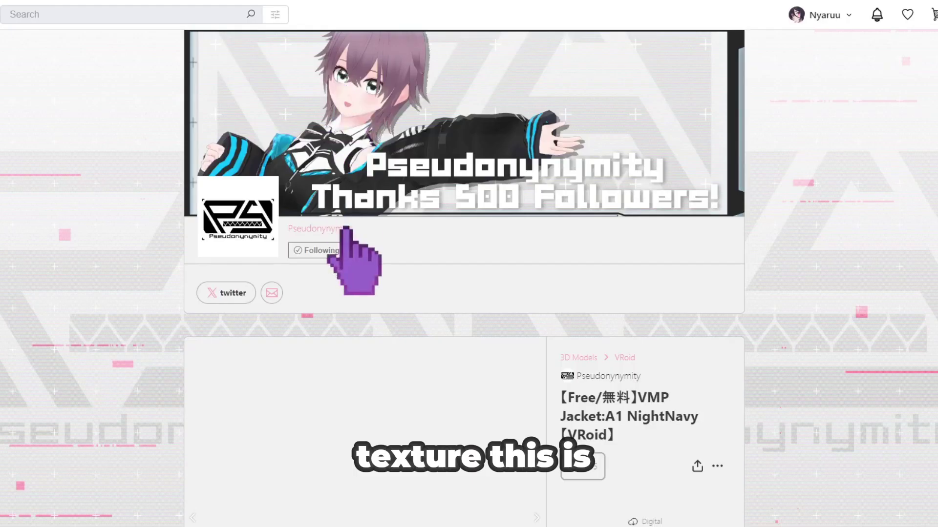
pyautogui.scroll(-6, 469, 278)
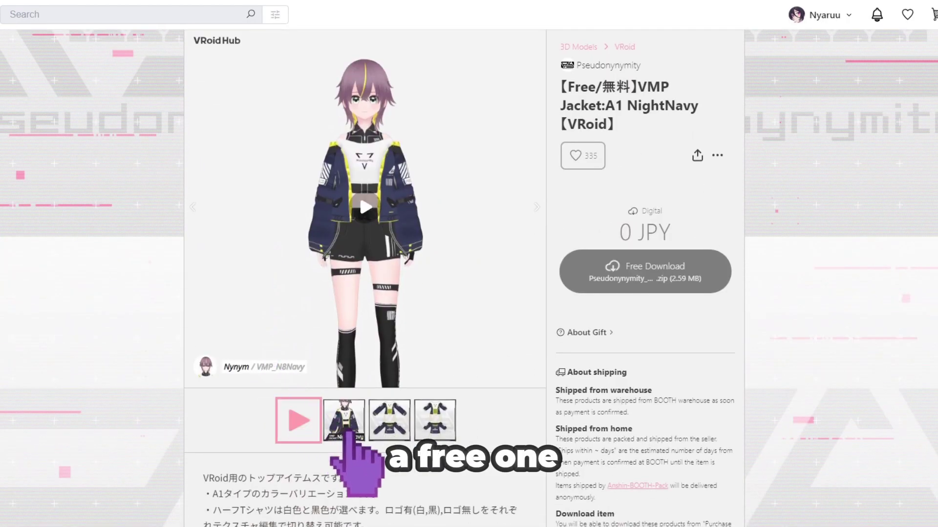
pyautogui.click(389, 420)
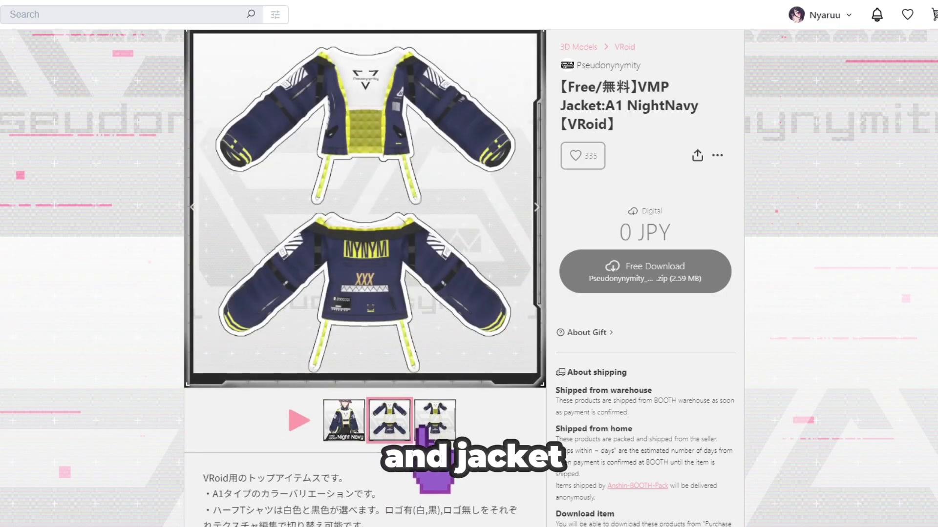
pyautogui.click(434, 420)
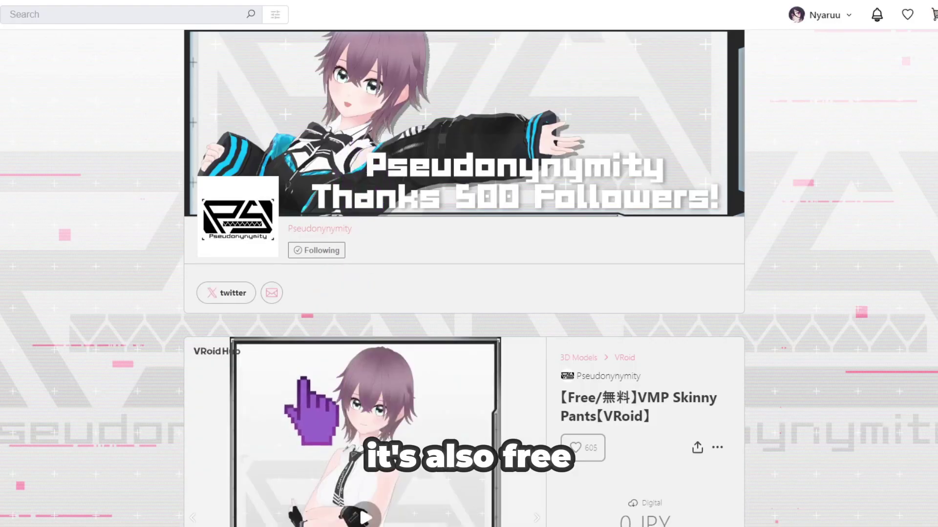
# Step: View the preview images of the free VMP Skinny Pants and VMP LaceUp Boots
pyautogui.scroll(-5, 342, 439)
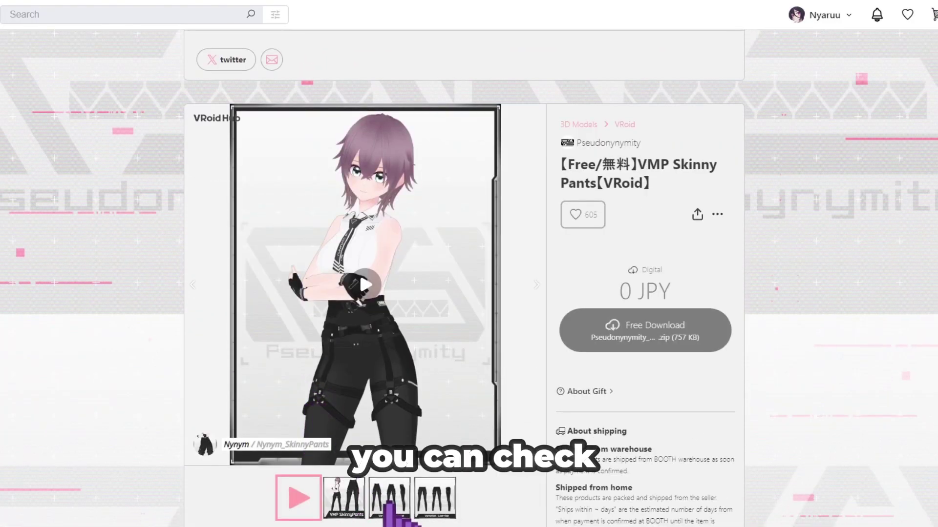
pyautogui.click(389, 499)
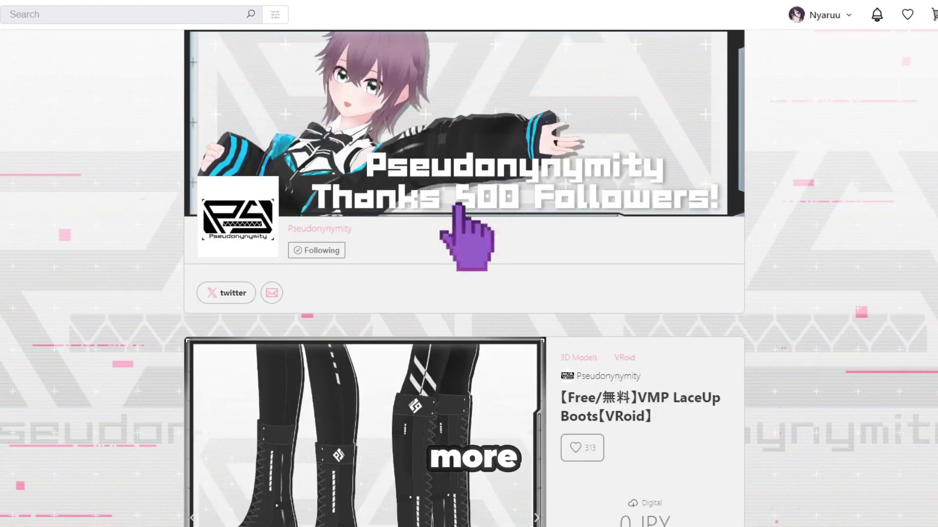
pyautogui.scroll(-4, 465, 234)
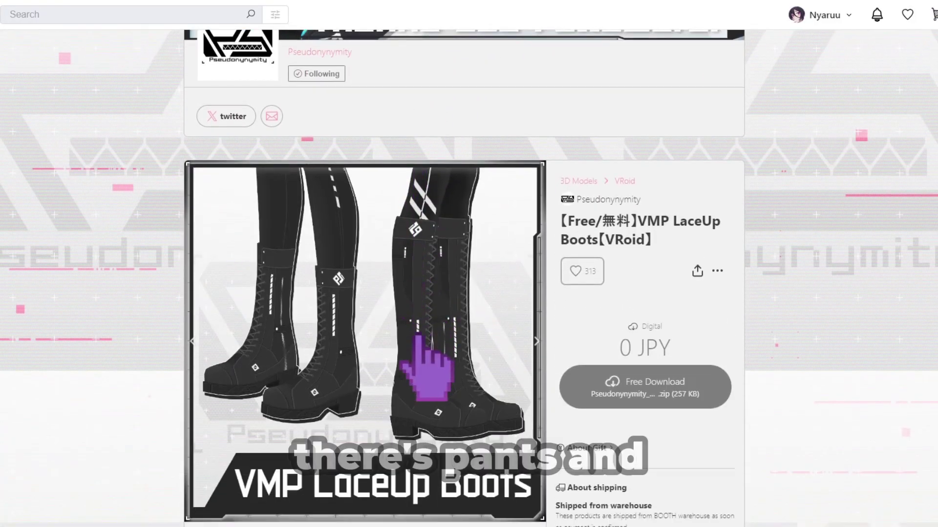
pyautogui.click(381, 494)
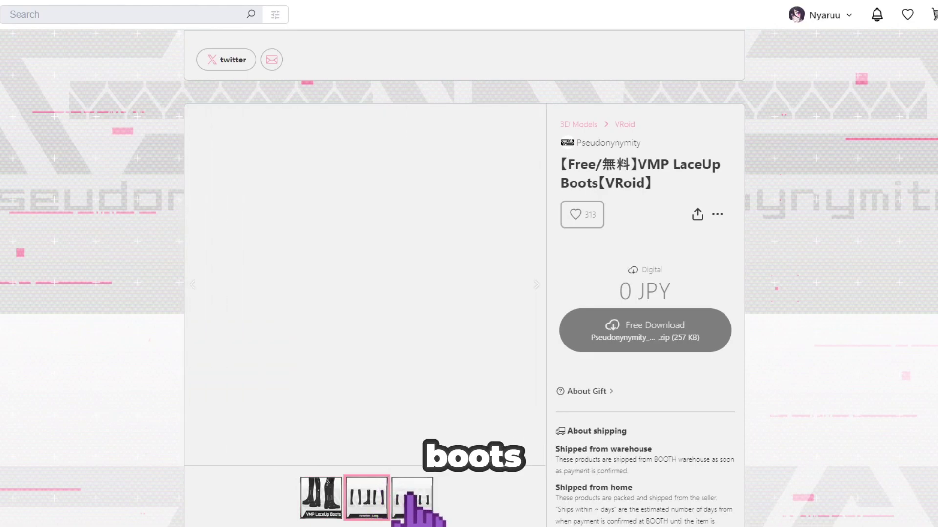
pyautogui.click(409, 496)
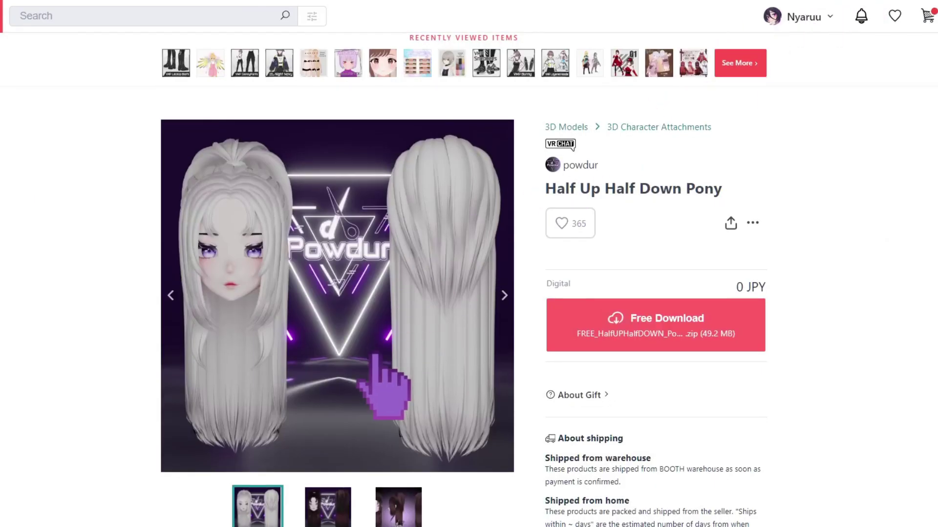
# Step: View the other preview images of the free Half Up Half Down Pony hair
pyautogui.scroll(-2, 376, 358)
pyautogui.click(328, 436)
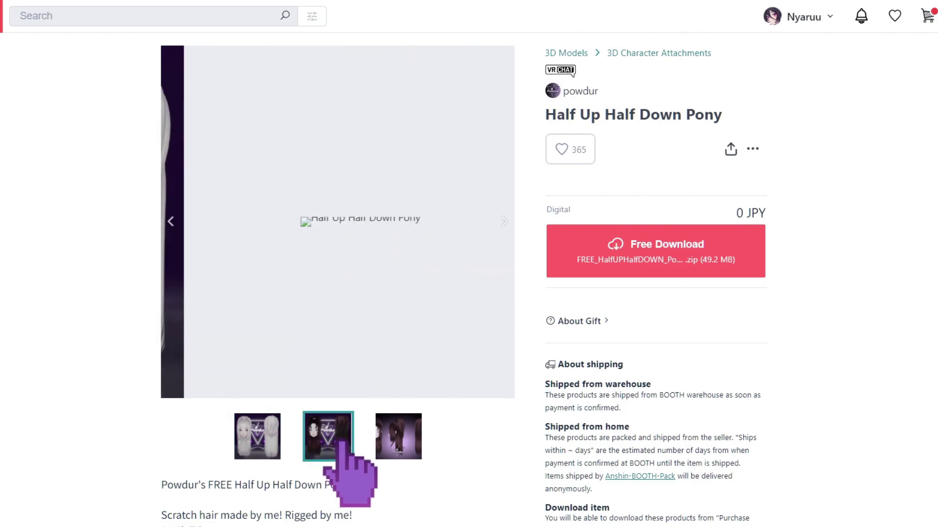
pyautogui.click(396, 442)
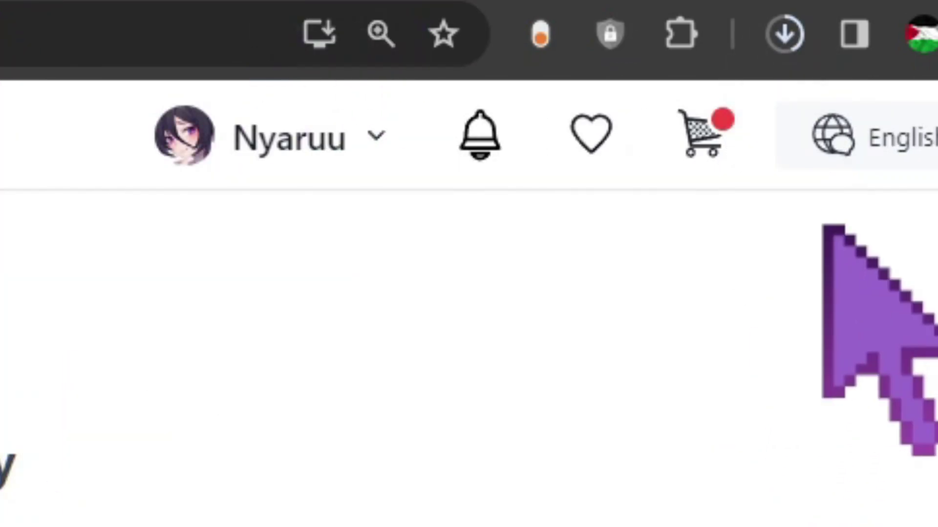
# Step: Extract the downloaded FREE_HalfUPHalfDOWN_Powdur and Pseudonynymity_VMP_LaceUpBoots archives into the Hehe folder
pyautogui.click(783, 42)
pyautogui.click(513, 209)
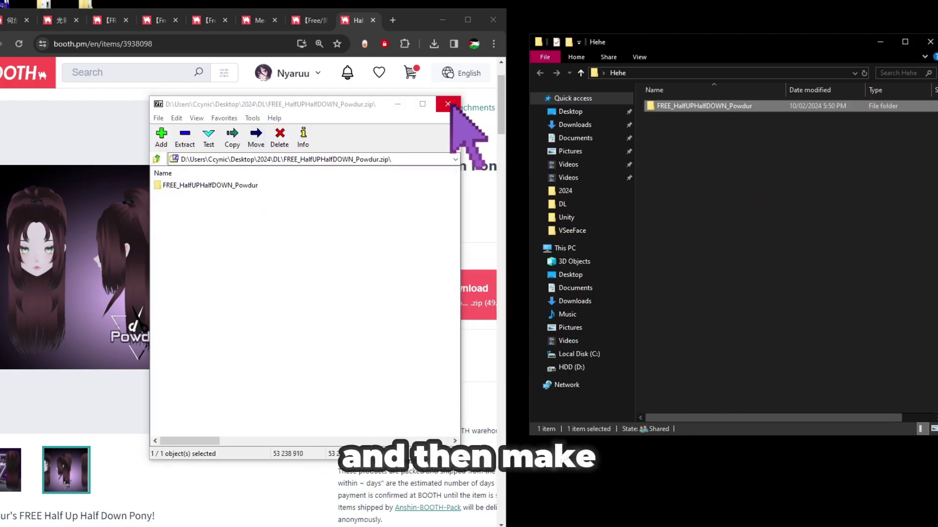
pyautogui.click(448, 104)
pyautogui.click(433, 44)
pyautogui.click(391, 120)
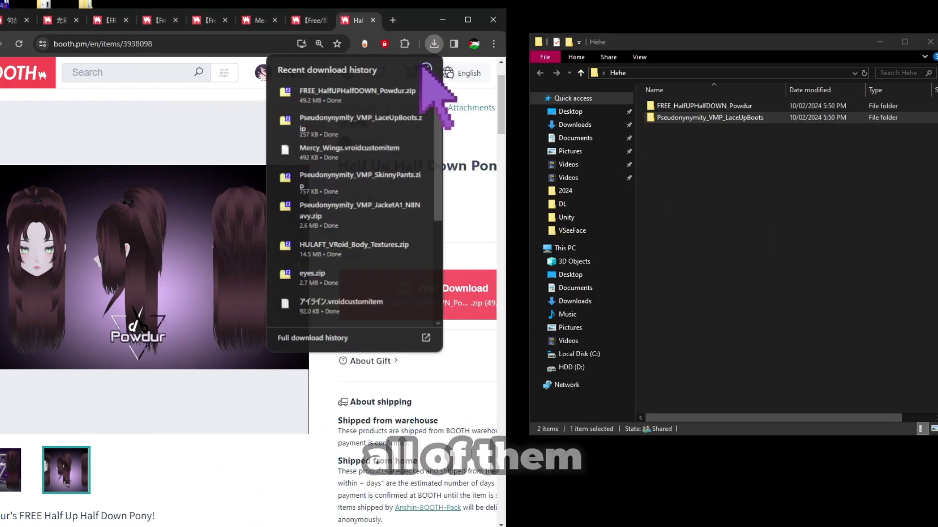
# Step: Copy the downloaded Mercy_Wings.vroidcustomitem file into the Hehe folder
pyautogui.click(403, 152)
pyautogui.moveTo(746, 45); pyautogui.dragTo(260, 106)
pyautogui.moveTo(220, 203); pyautogui.dragTo(708, 147)
pyautogui.click(444, 105)
# Step: Extract the Pseudonynymity_VMP_SkinnyPants and Pseudonynymity_VMP_JacketA1_N8Navy folders from their downloaded archives into the Hehe folder
pyautogui.click(434, 44)
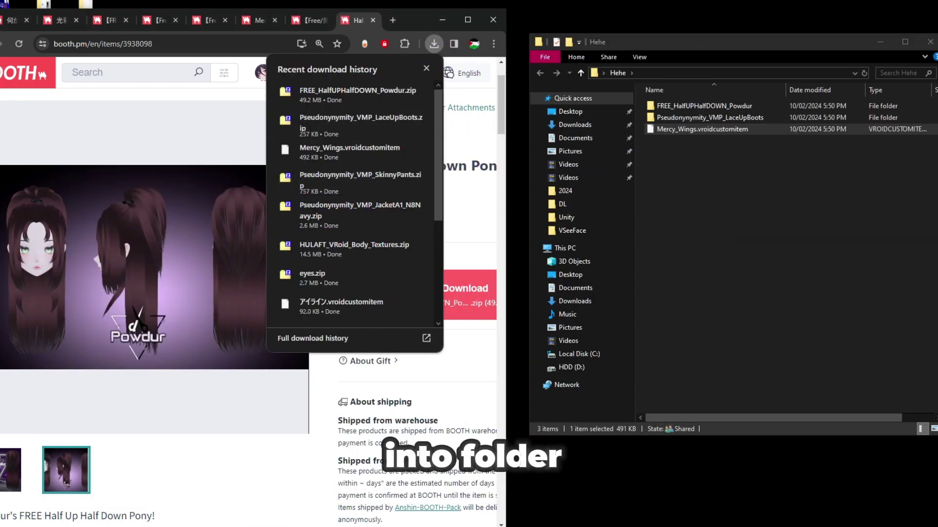
pyautogui.click(352, 182)
pyautogui.moveTo(220, 184); pyautogui.dragTo(702, 195)
pyautogui.click(448, 105)
pyautogui.click(434, 44)
pyautogui.click(339, 210)
pyautogui.moveTo(219, 184); pyautogui.dragTo(702, 198)
pyautogui.click(448, 104)
# Step: Extract all contents of HULAFT_VRoid_Body_Textures.zip into the Hehe folder
pyautogui.click(433, 44)
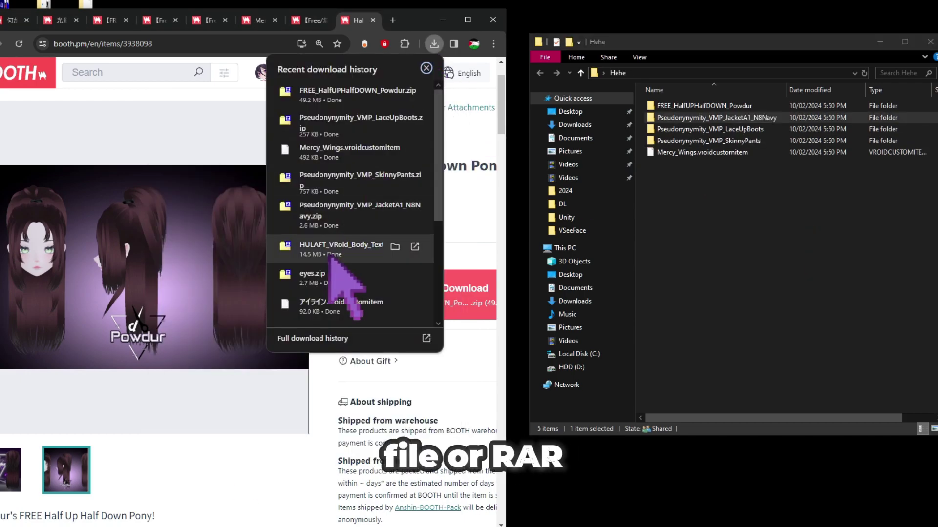
pyautogui.click(332, 259)
pyautogui.hotkey('ctrl', 'a')
pyautogui.moveTo(171, 186); pyautogui.dragTo(747, 269)
pyautogui.click(446, 103)
# Step: Add the 宝石 eyes folder from eyes.zip and the アイライン.vroidcustomitem file to the Hehe folder
pyautogui.click(434, 43)
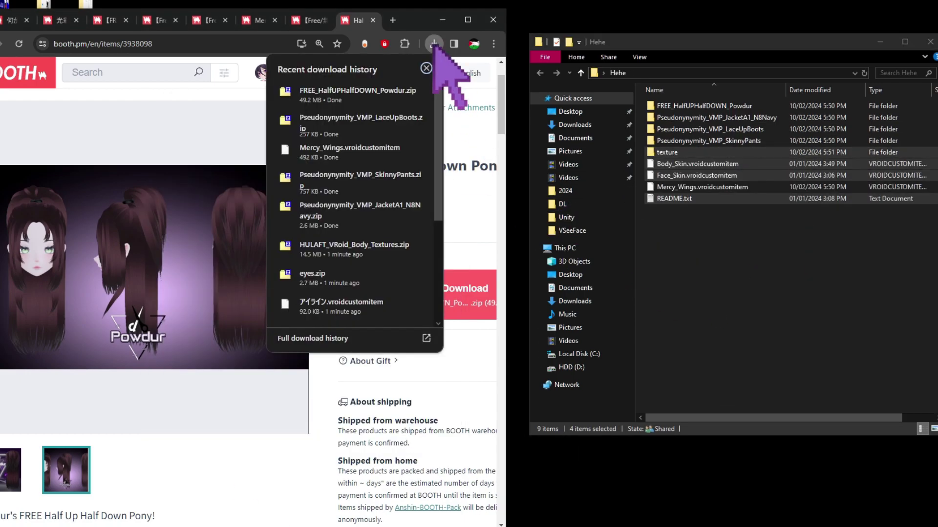
pyautogui.click(342, 278)
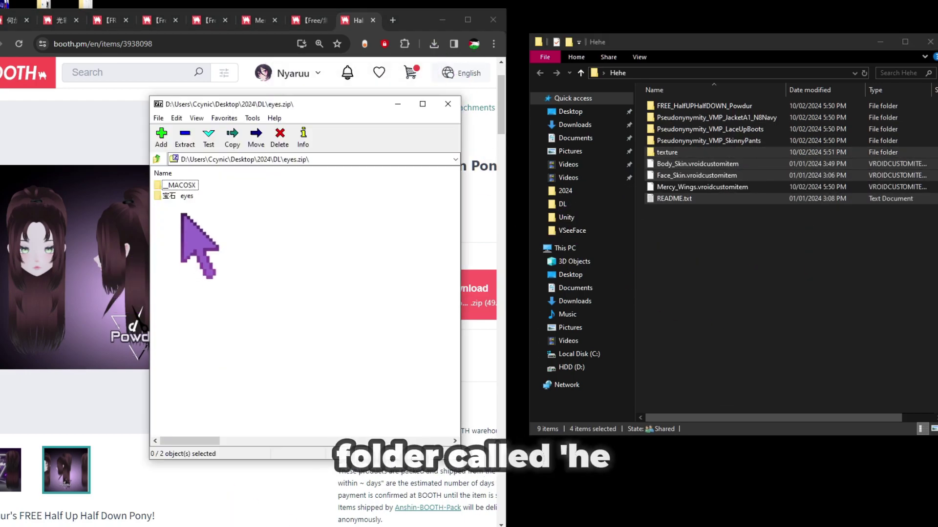
pyautogui.click(448, 104)
pyautogui.click(433, 43)
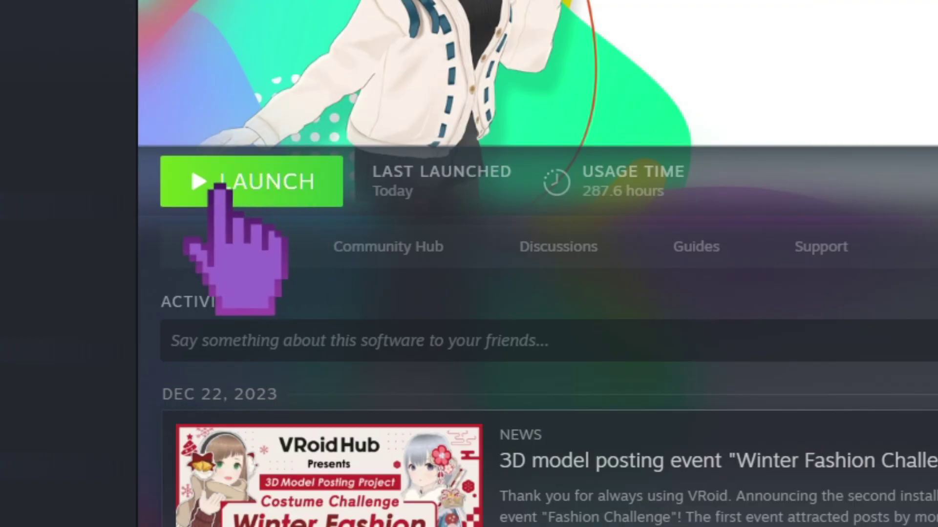
# Step: Launch VRoid Studio and create a new model from the Fem base
pyautogui.click(255, 185)
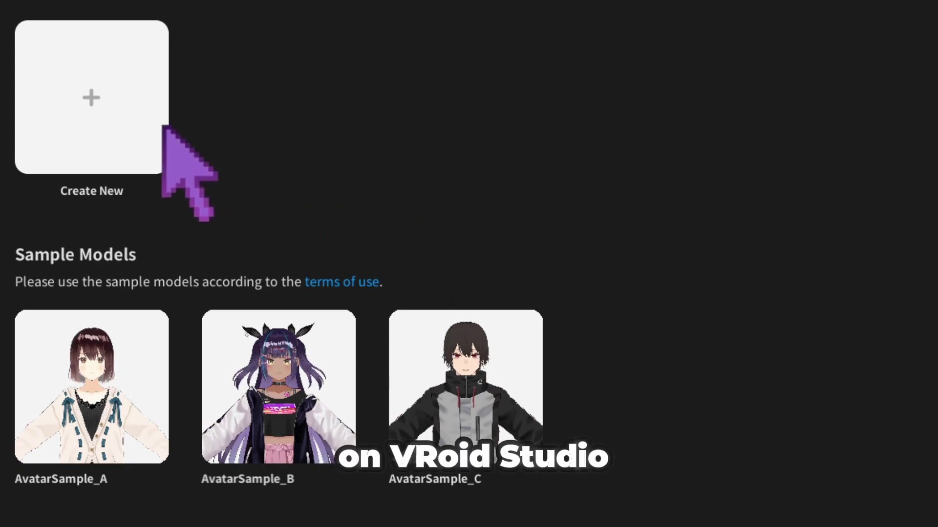
pyautogui.click(122, 117)
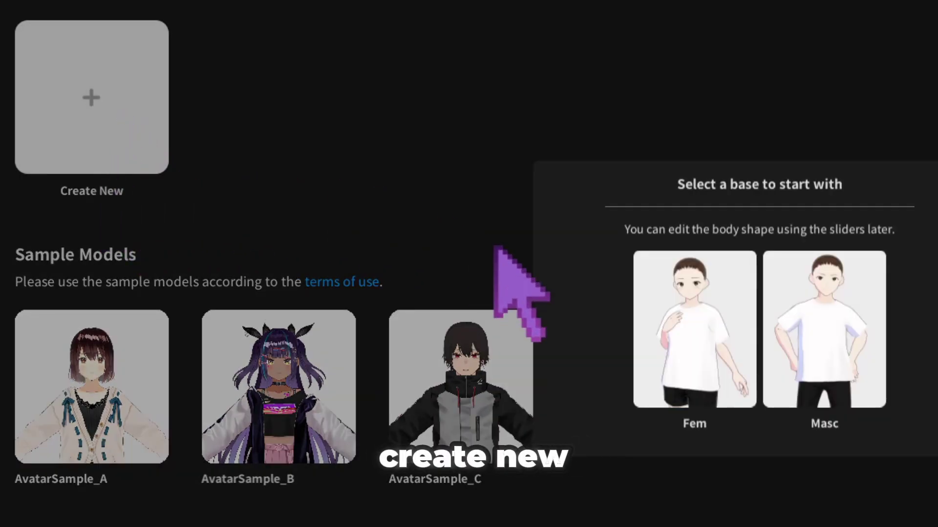
pyautogui.click(678, 315)
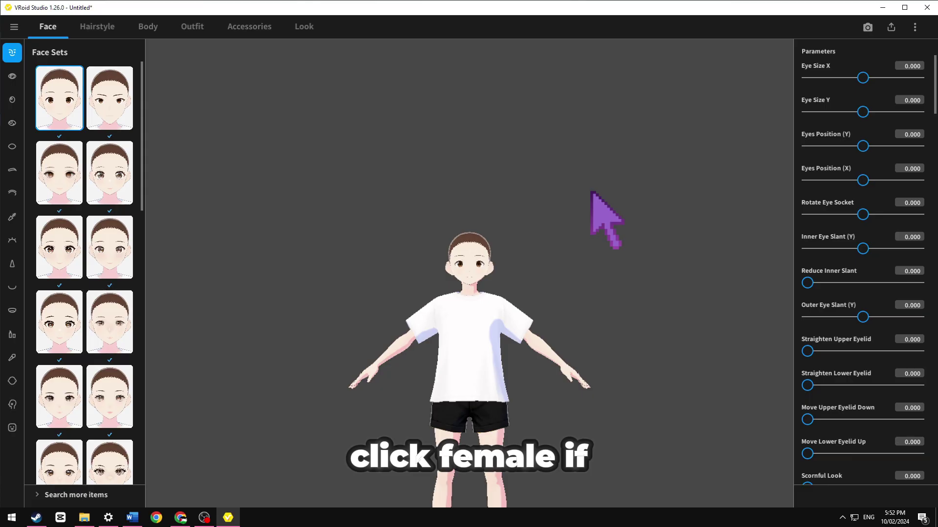
# Step: Import Body_Skin.vroidcustomitem from the Hehe folder as a custom whole-body item
pyautogui.click(145, 31)
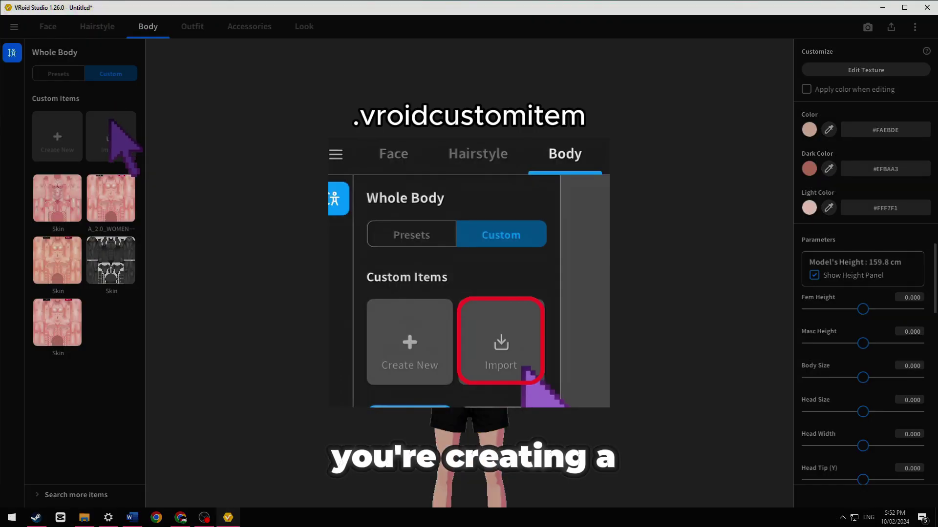
pyautogui.click(111, 135)
pyautogui.doubleClick(130, 130)
pyautogui.doubleClick(241, 136)
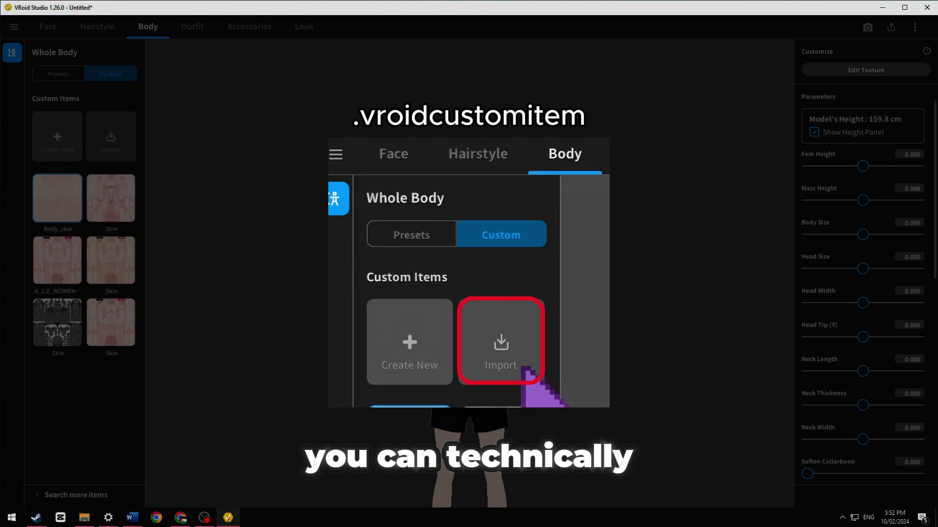
# Step: Import アイライン.vroidcustomitem from the Hehe folder as a custom face item
pyautogui.click(49, 27)
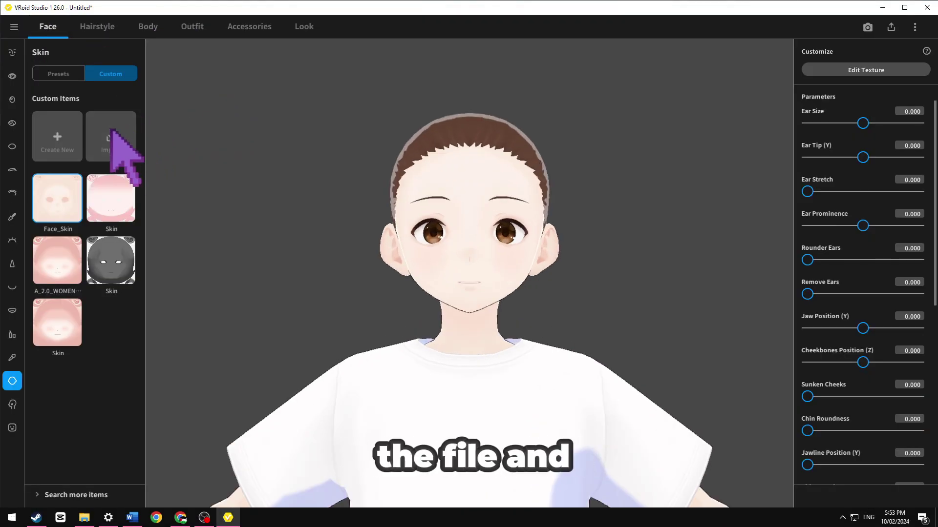
pyautogui.click(116, 128)
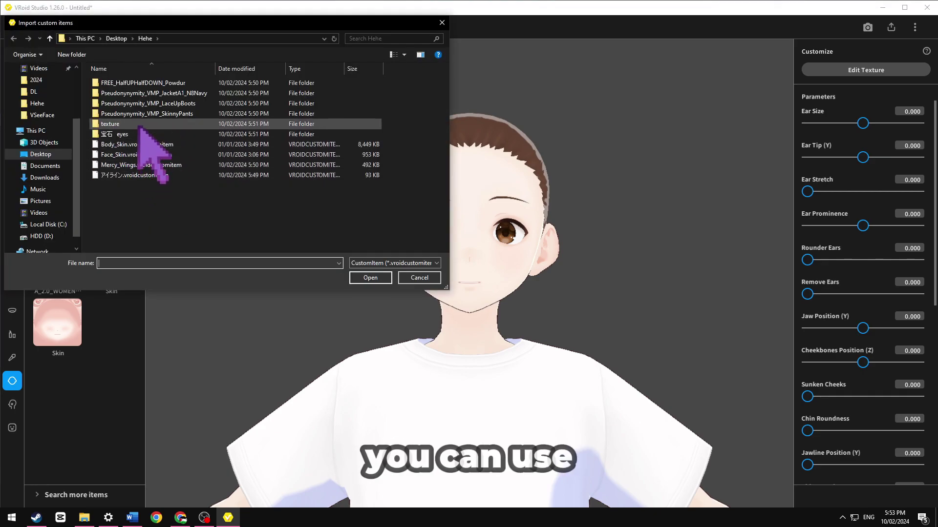
pyautogui.doubleClick(141, 175)
pyautogui.click(467, 272)
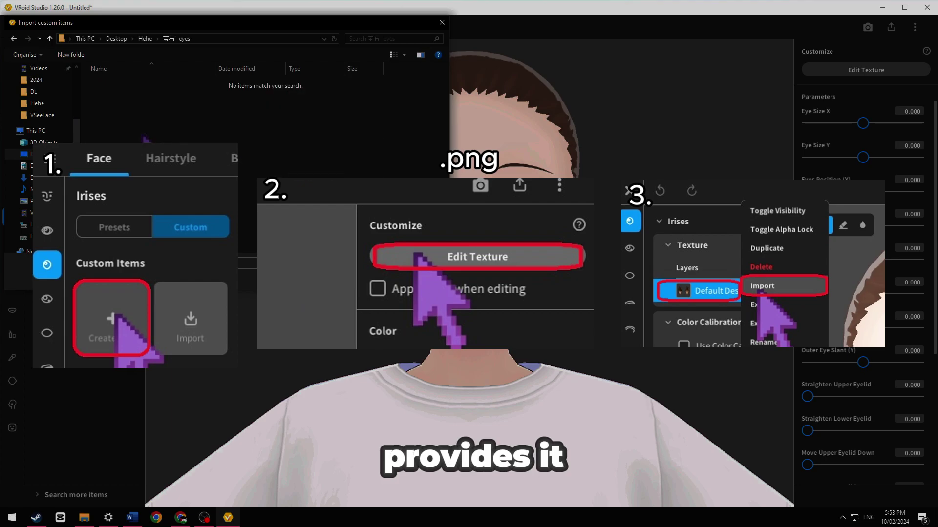
# Step: Open the import for a PNG texture on the default design layer of the custom irises item
pyautogui.click(12, 100)
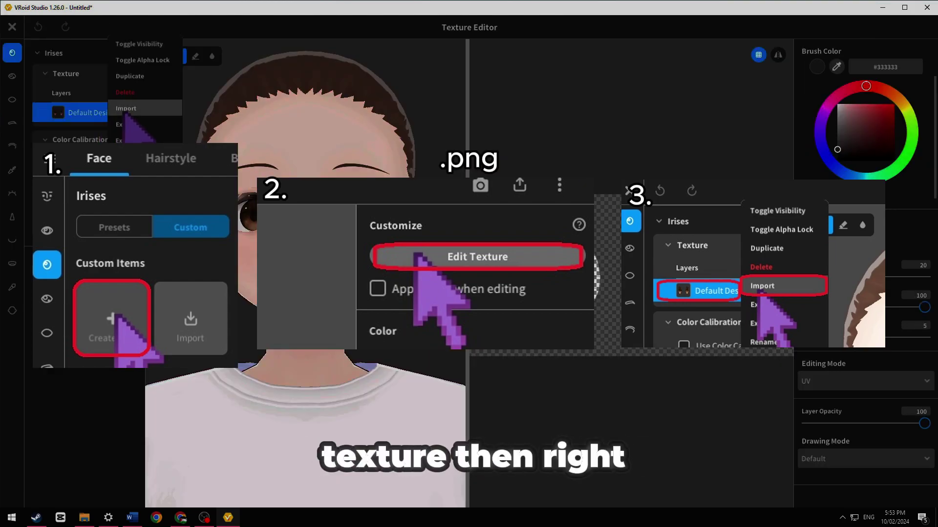
pyautogui.click(124, 110)
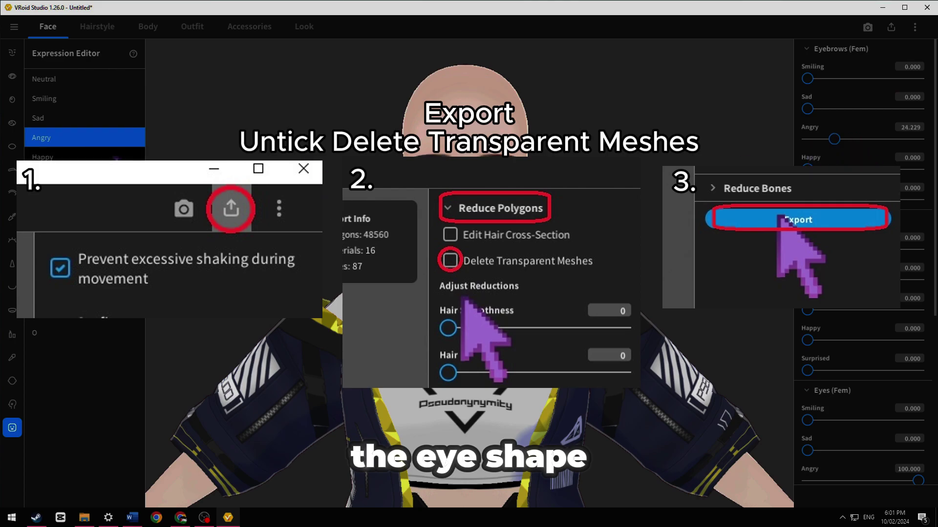
# Step: Adjust the sliders of the Happy expression in the Expression Editor and return to the Neutral expression
pyautogui.click(115, 158)
pyautogui.scroll(-5, 806, 307)
pyautogui.scroll(4, 858, 347)
pyautogui.scroll(-6, 899, 413)
pyautogui.click(831, 371)
pyautogui.moveTo(918, 402); pyautogui.dragTo(845, 401)
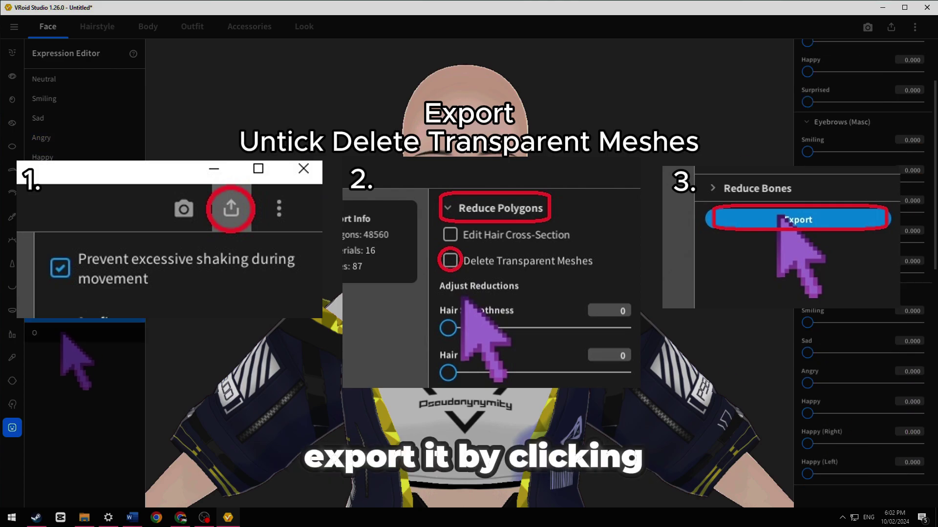
pyautogui.click(68, 79)
pyautogui.scroll(2, 293, 147)
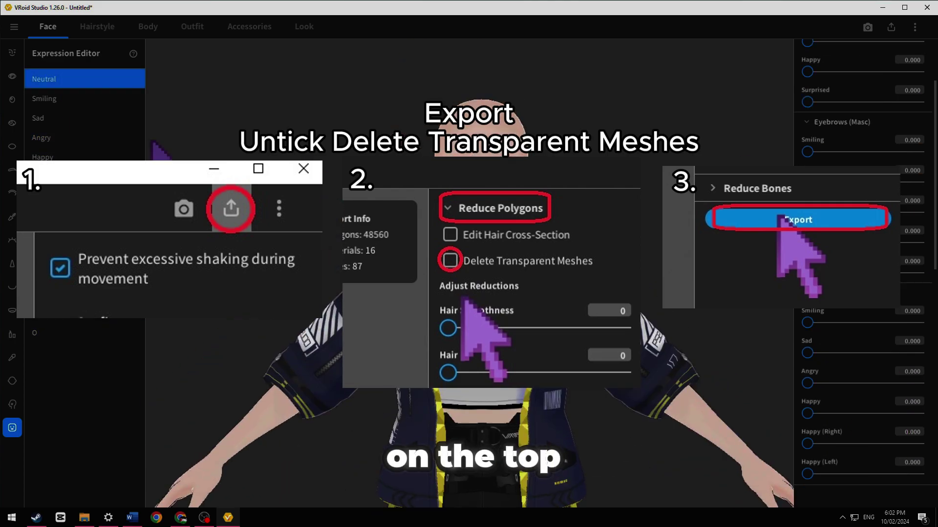
pyautogui.scroll(3, 806, 63)
pyautogui.click(806, 51)
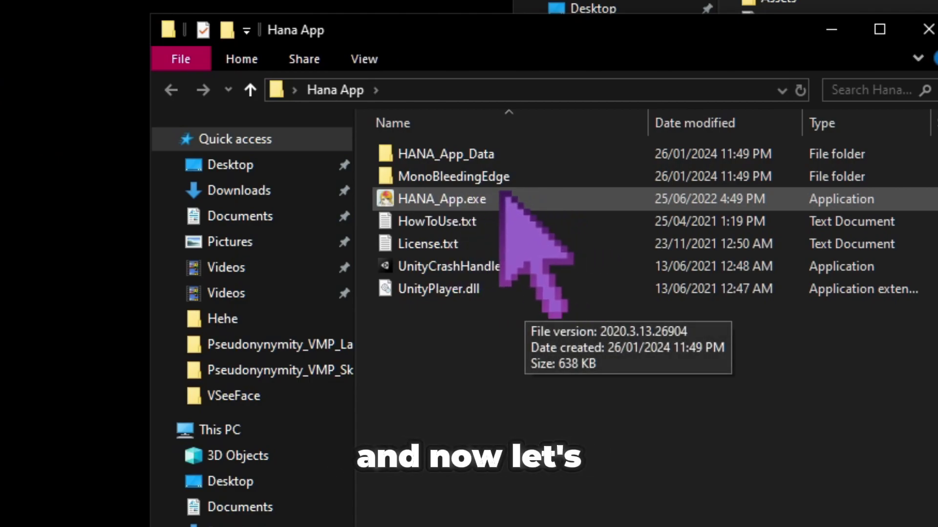
# Step: Launch HANA_App from the Hana App folder and load the Reinne.vrm avatar from the Hehe folder
pyautogui.doubleClick(501, 198)
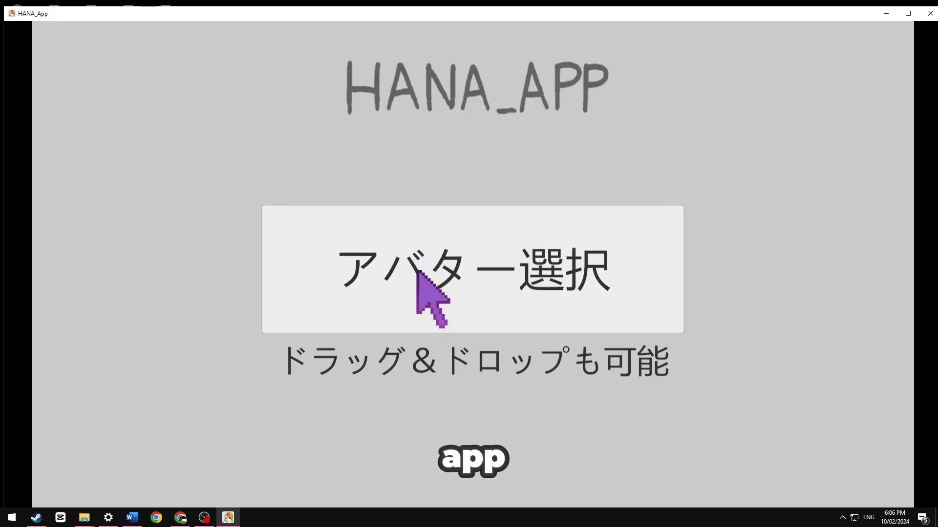
pyautogui.click(488, 245)
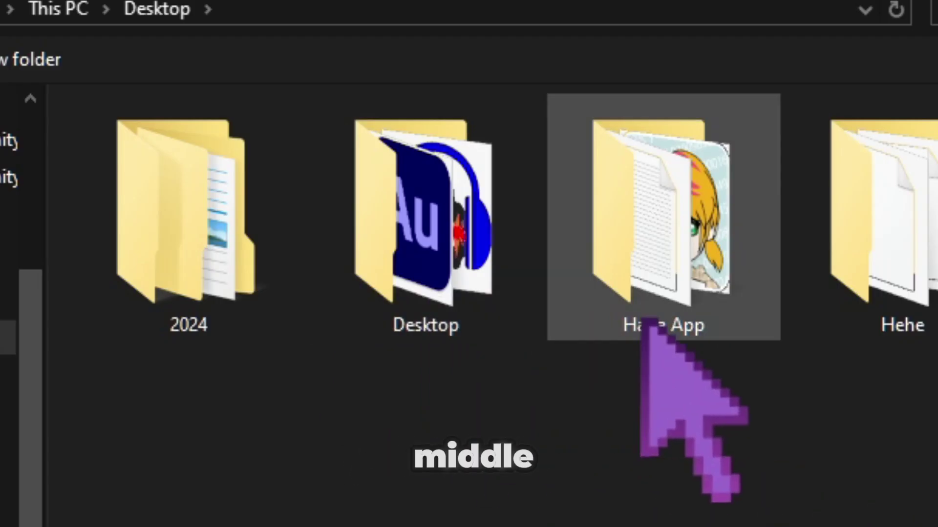
pyautogui.doubleClick(930, 290)
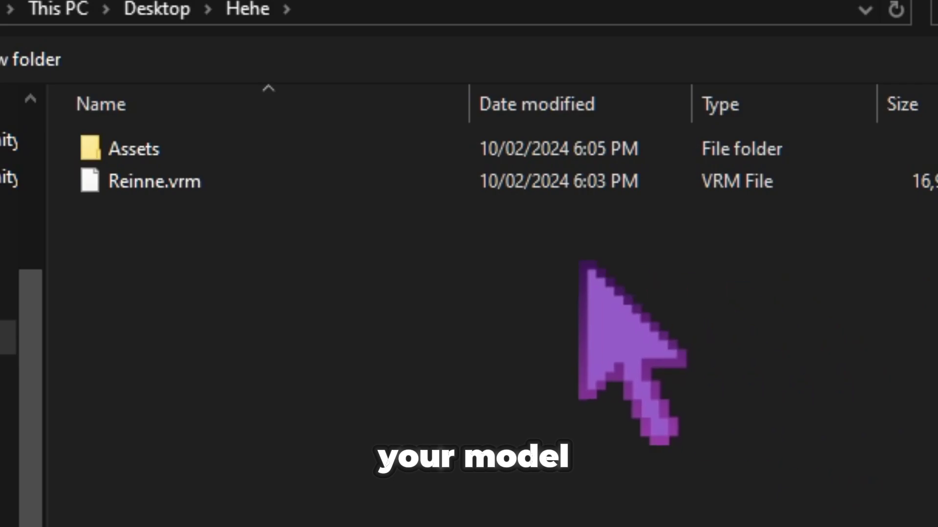
pyautogui.doubleClick(157, 180)
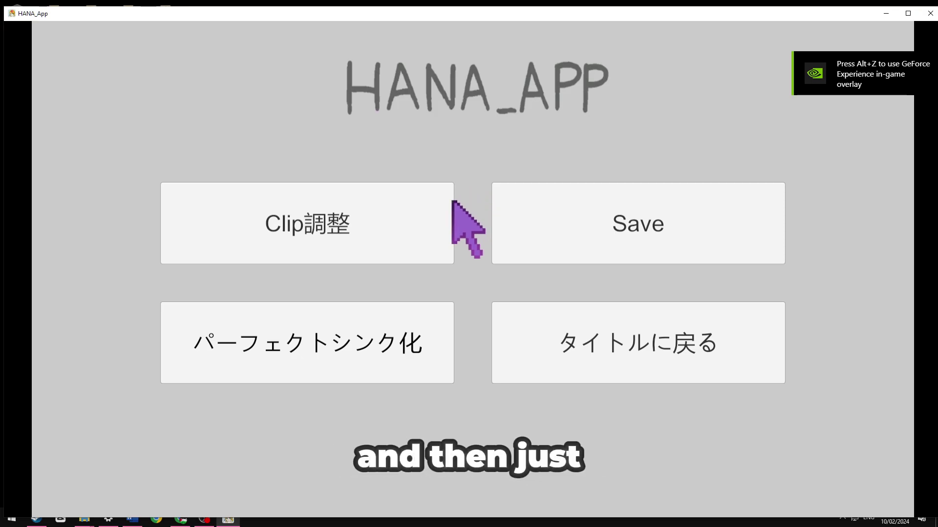
# Step: Apply Perfect Sync to the avatar as a Female VRoid model and check its expression clips
pyautogui.click(347, 319)
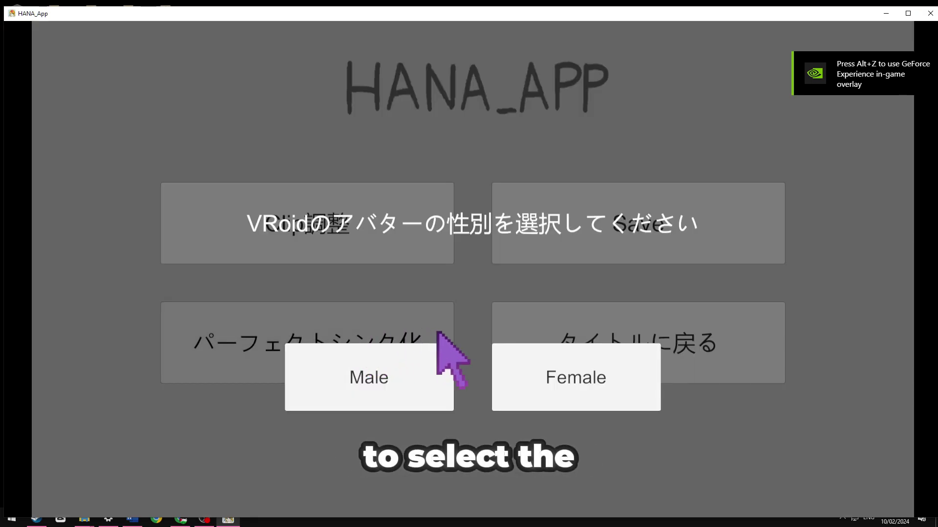
pyautogui.click(508, 357)
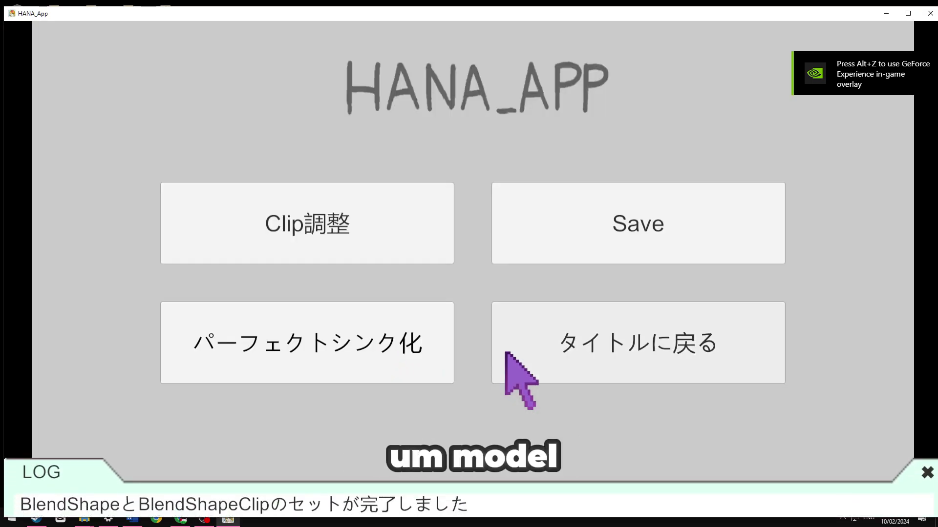
pyautogui.click(365, 221)
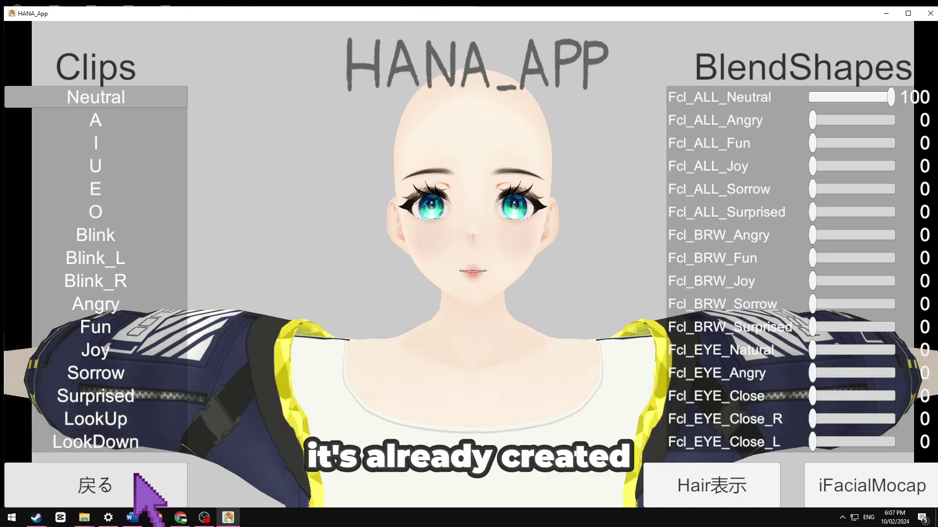
pyautogui.click(135, 475)
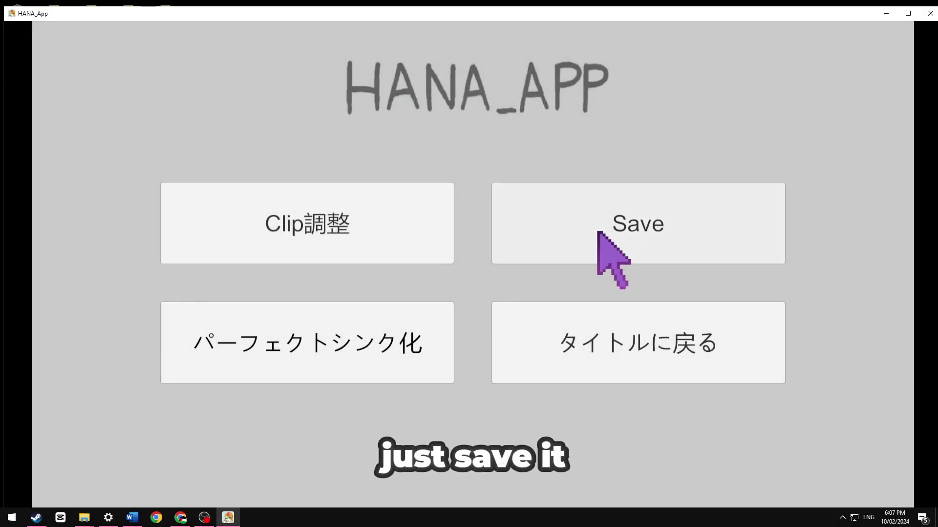
# Step: Save the avatar as Reinne_ps.vrm in the Hehe folder and close HANA_App
pyautogui.click(599, 233)
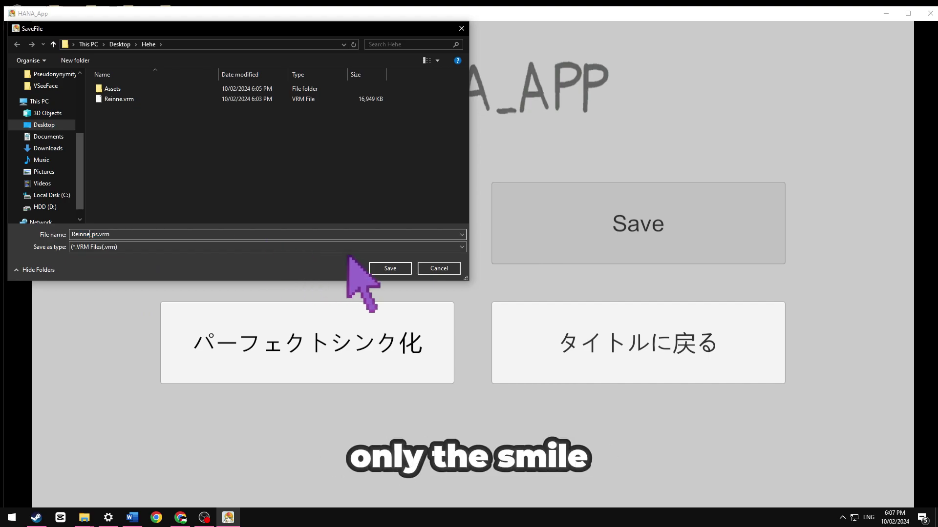
pyautogui.click(383, 268)
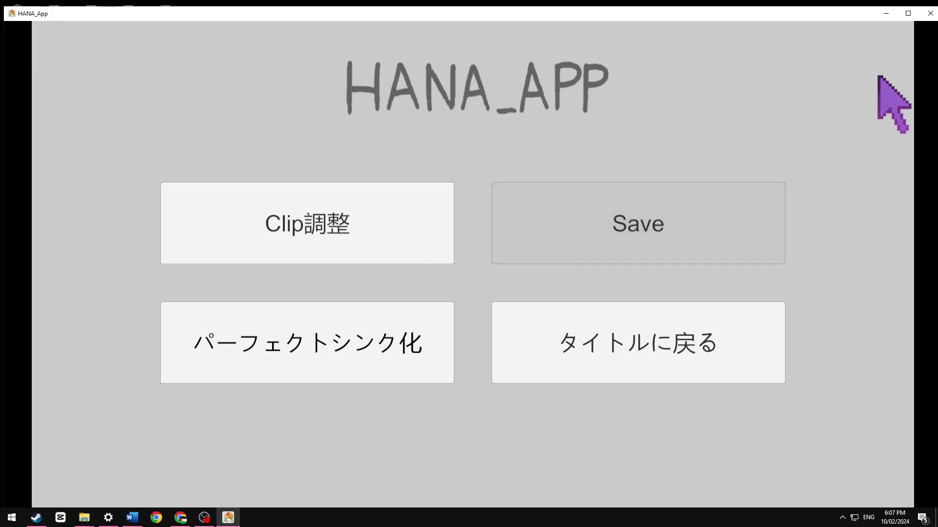
pyautogui.click(930, 13)
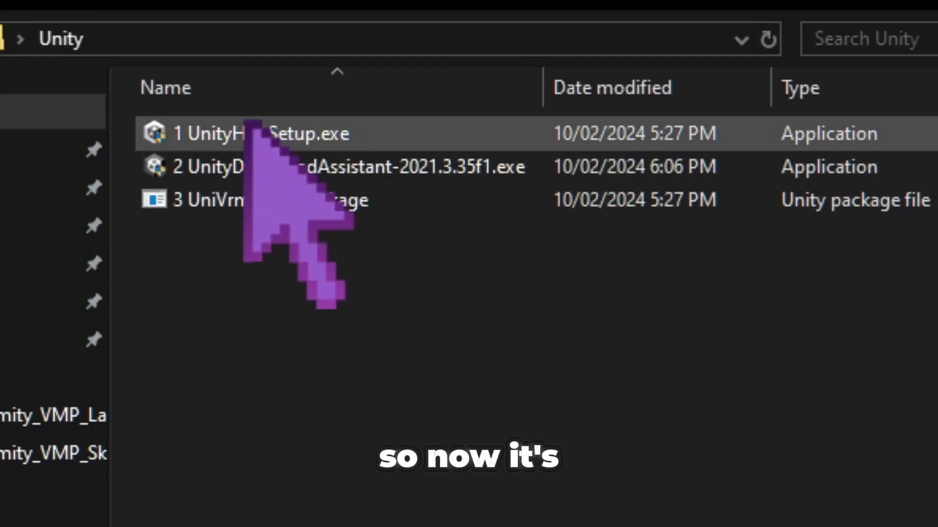
# Step: Run the Unity Hub installer, UnityHubSetup.exe, from the Unity folder
pyautogui.doubleClick(247, 146)
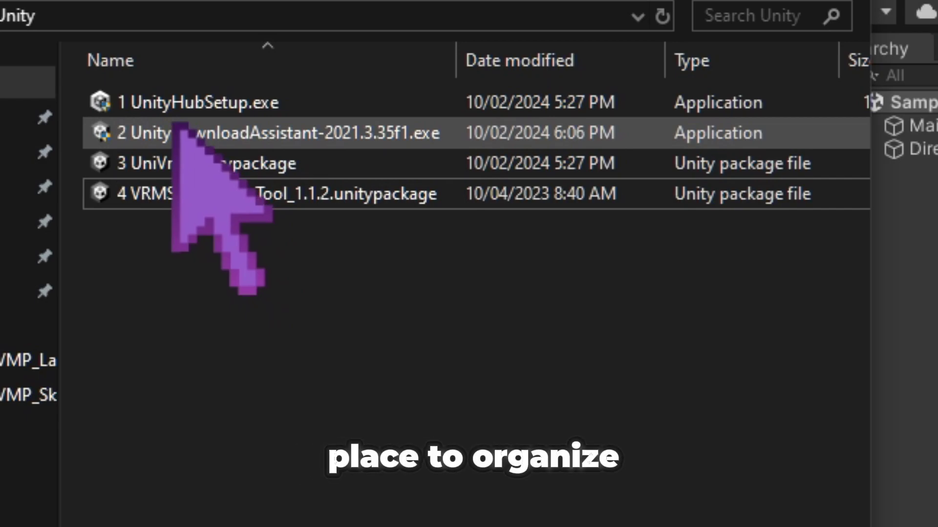
# Step: Import all contents of UniVrm.unitypackage from the Unity folder into the Unity project's assets
pyautogui.click(210, 170)
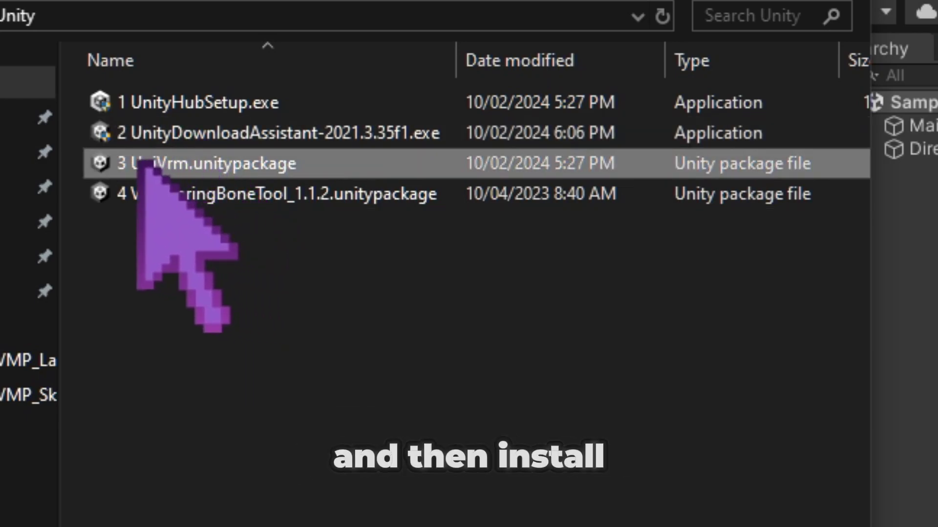
pyautogui.moveTo(141, 163); pyautogui.dragTo(704, 462)
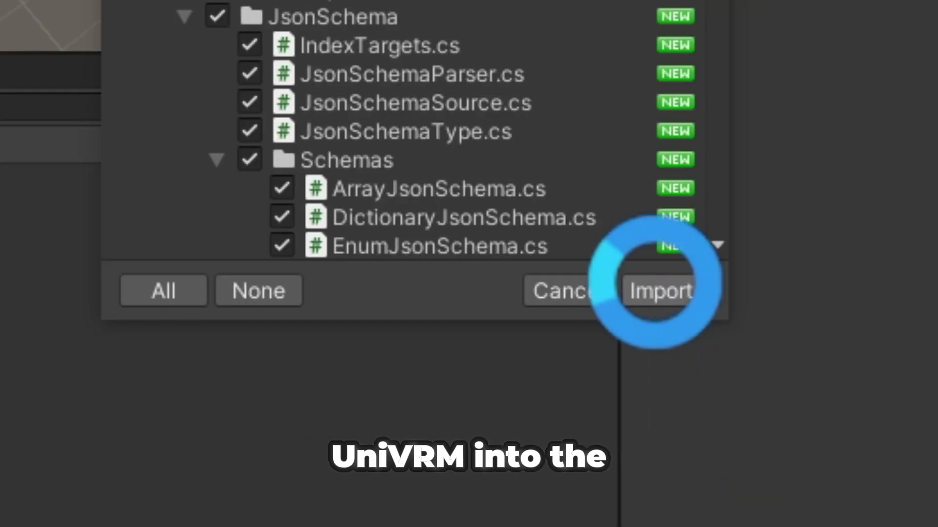
pyautogui.click(661, 291)
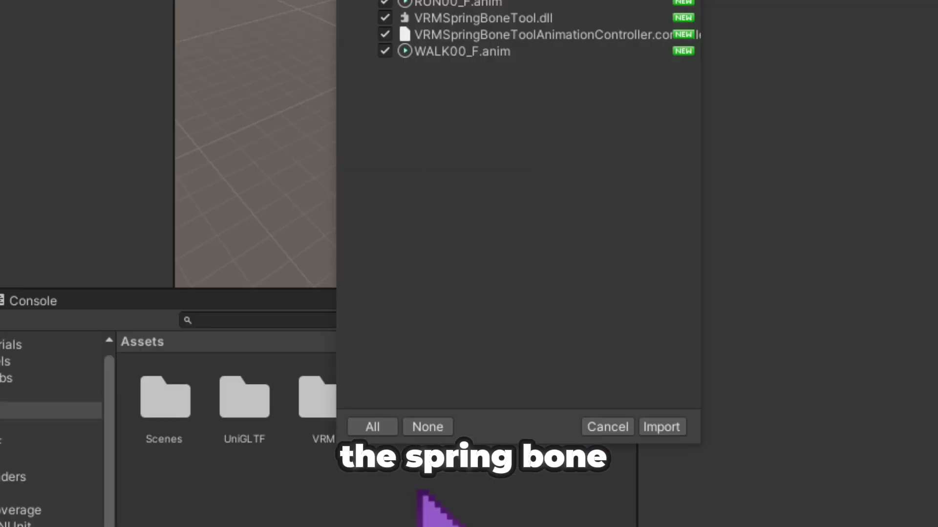
# Step: Import all contents of VRMSpringBoneTool_1.1.2.unitypackage into the Unity project and accept the update of its precompiled assemblies
pyautogui.click(661, 427)
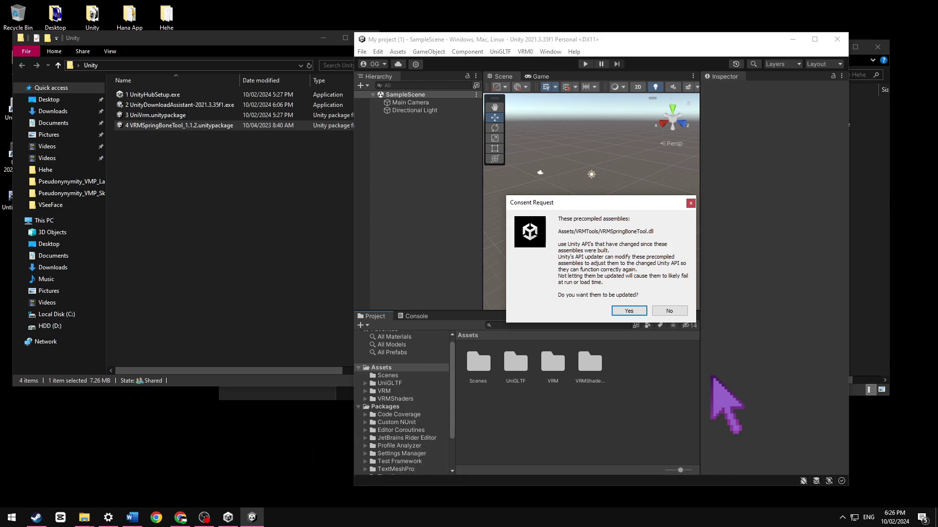
pyautogui.click(625, 311)
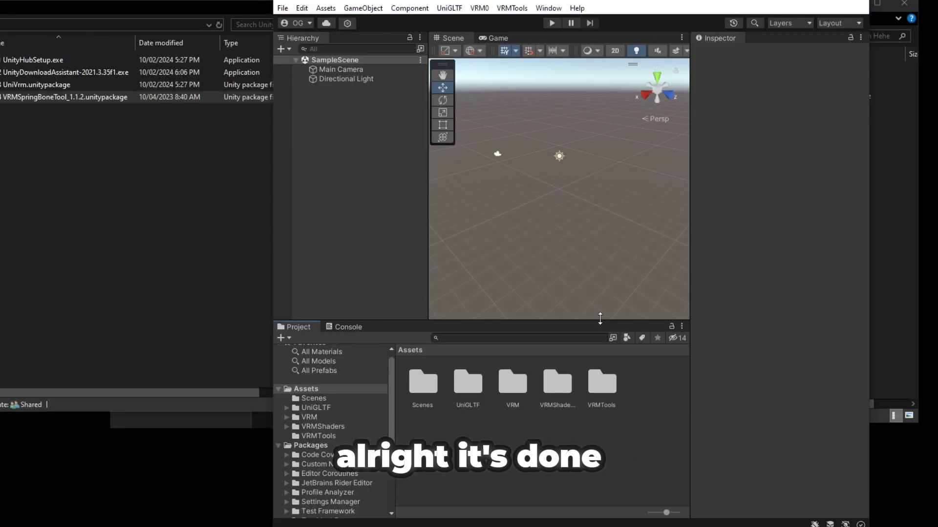
# Step: Import Reinne_ps.vrm from the Hehe folder into the Unity project's Assets
pyautogui.click(900, 225)
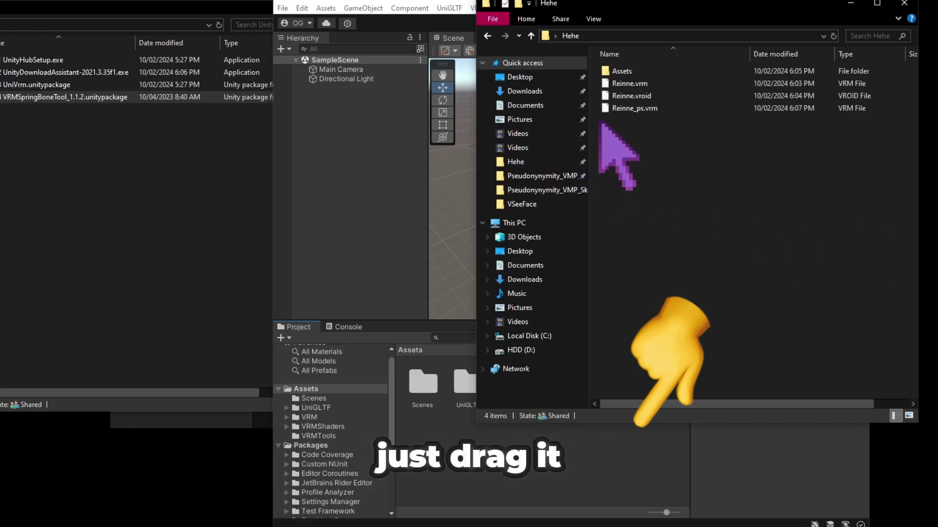
pyautogui.click(624, 108)
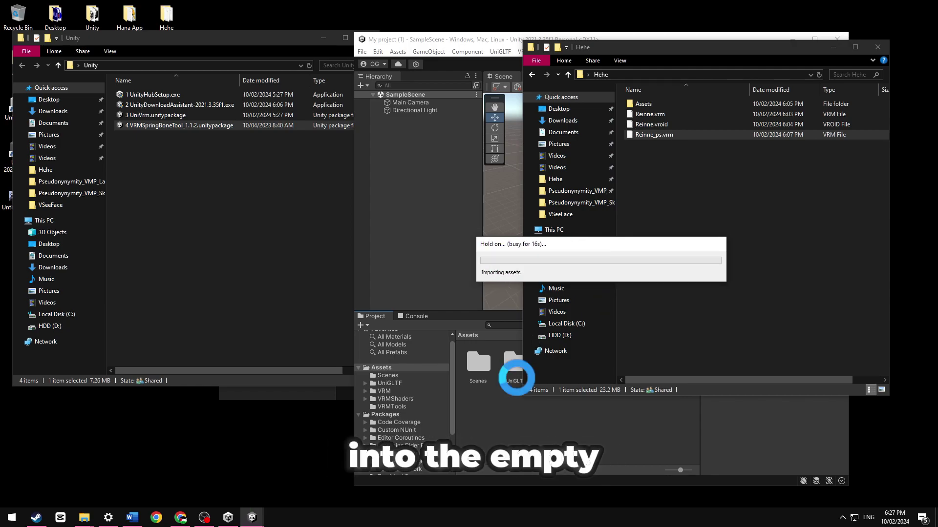
# Step: Add the 3D hair model FREE_HalfUPHalfDOWN_Powdur.fbx from its asset folder to the Unity project's Assets
pyautogui.doubleClick(643, 104)
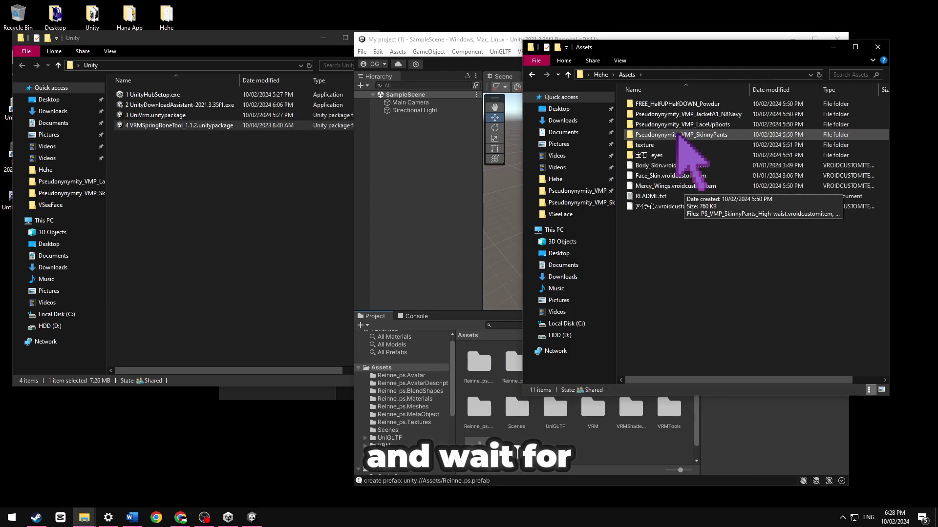
pyautogui.doubleClick(673, 104)
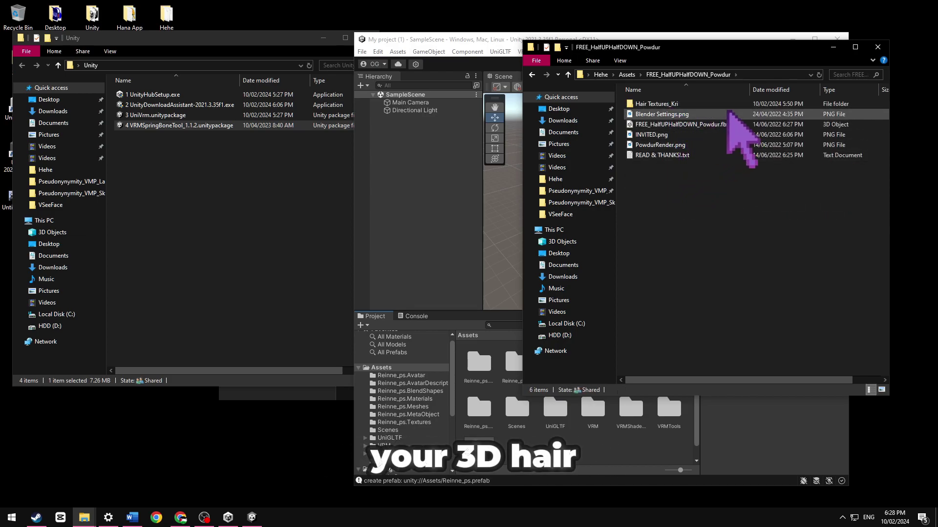
pyautogui.click(684, 125)
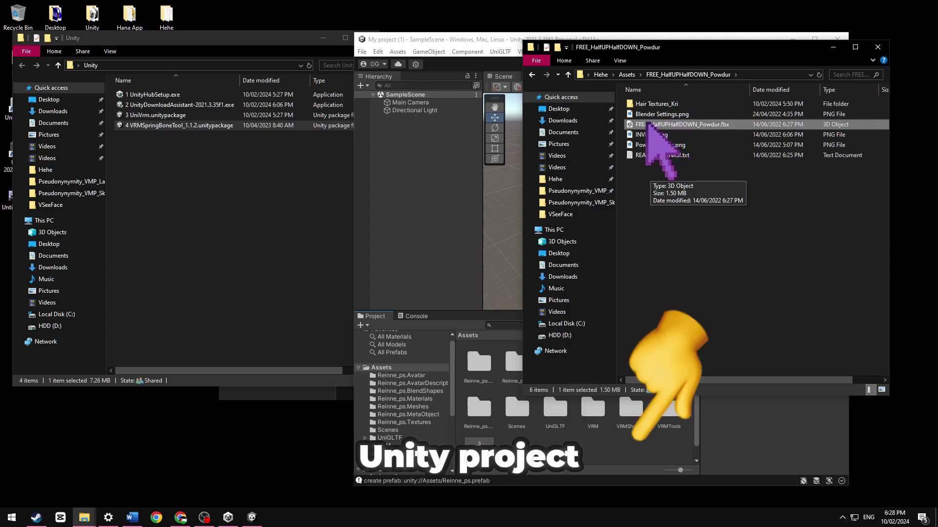
pyautogui.moveTo(649, 128); pyautogui.dragTo(595, 446)
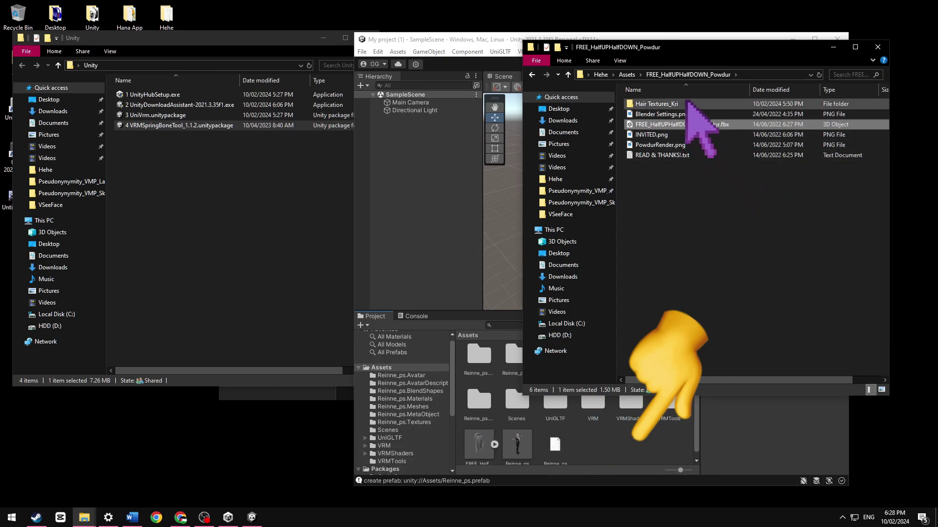
# Step: Import the 3_BlondeHair.png texture from the Hair Textures_Kri folder into the Unity project's Assets
pyautogui.doubleClick(687, 103)
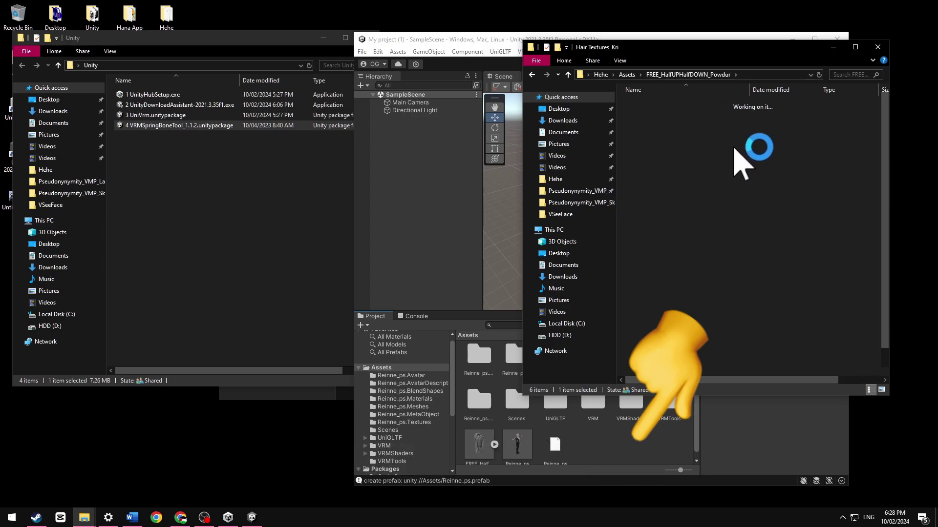
pyautogui.scroll(-5, 702, 229)
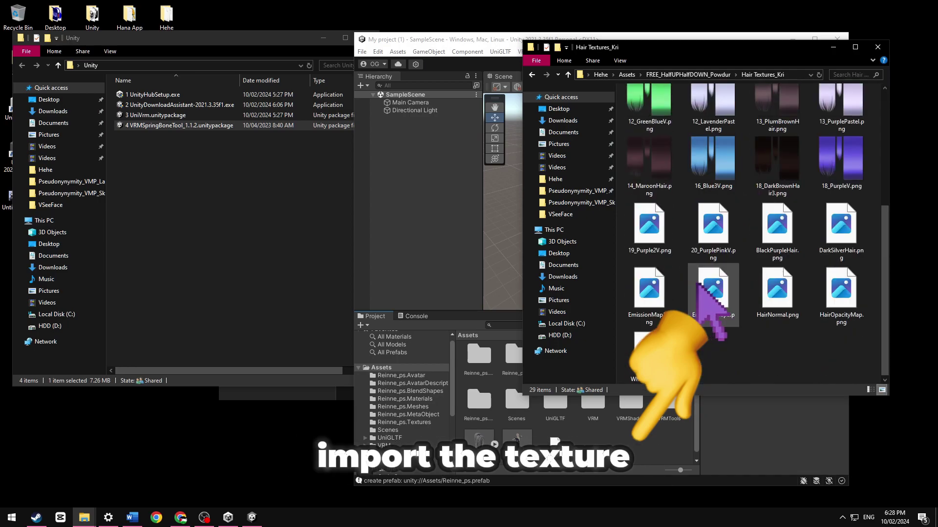
pyautogui.scroll(5, 694, 220)
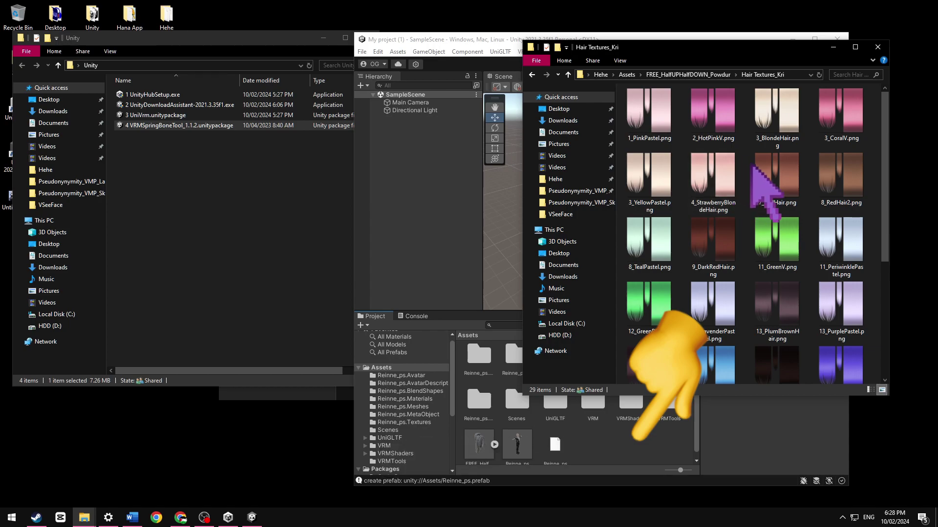
pyautogui.scroll(-3, 752, 166)
pyautogui.scroll(3, 769, 157)
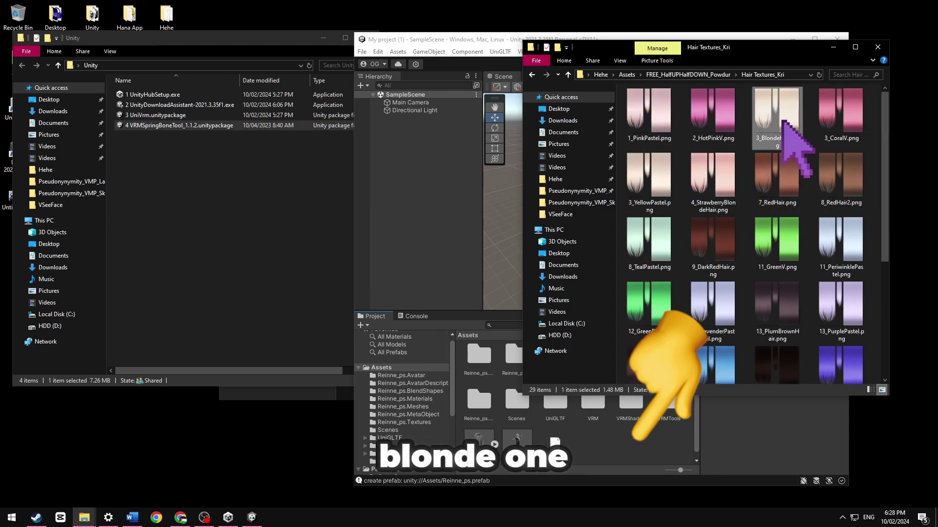
pyautogui.moveTo(773, 130); pyautogui.dragTo(628, 450)
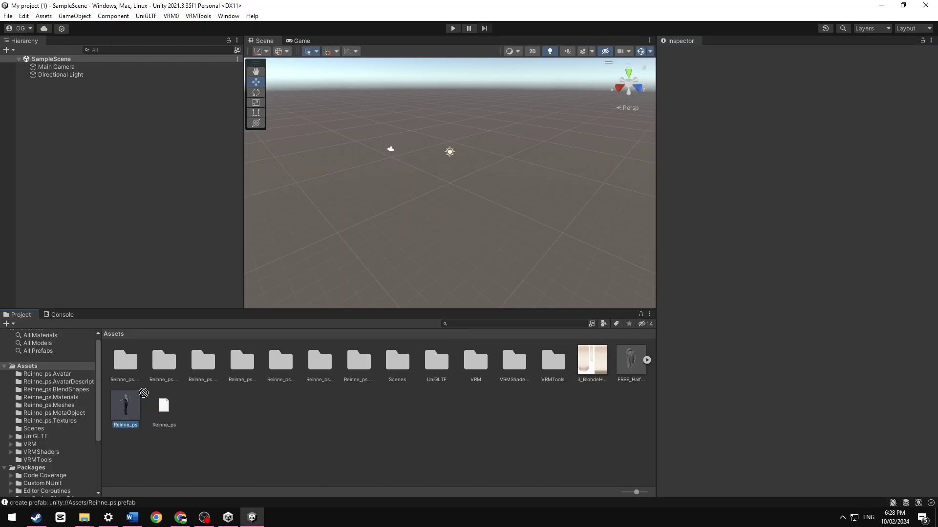
# Step: Place the Reinne_ps avatar prefab in the scene and set its position to 0 on X, Y and Z
pyautogui.moveTo(143, 394); pyautogui.dragTo(365, 297)
pyautogui.moveTo(444, 222); pyautogui.dragTo(455, 194)
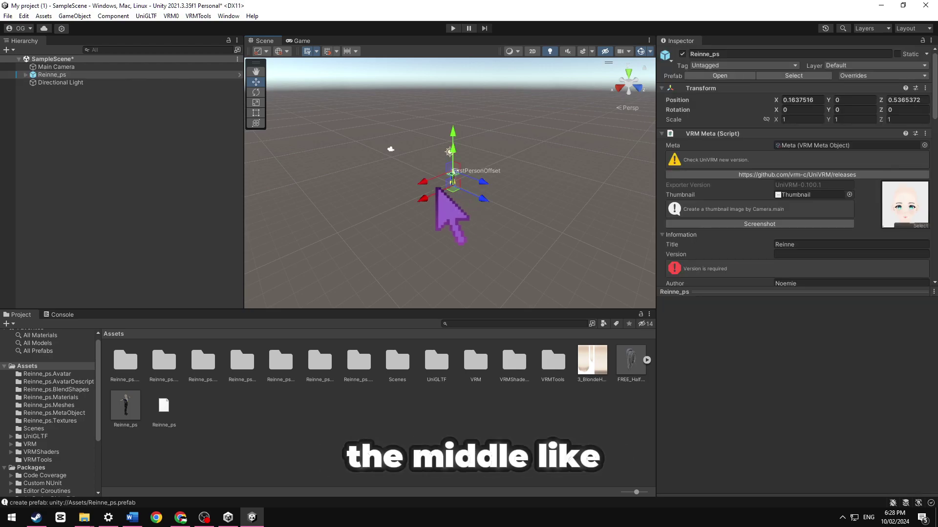
pyautogui.doubleClick(53, 76)
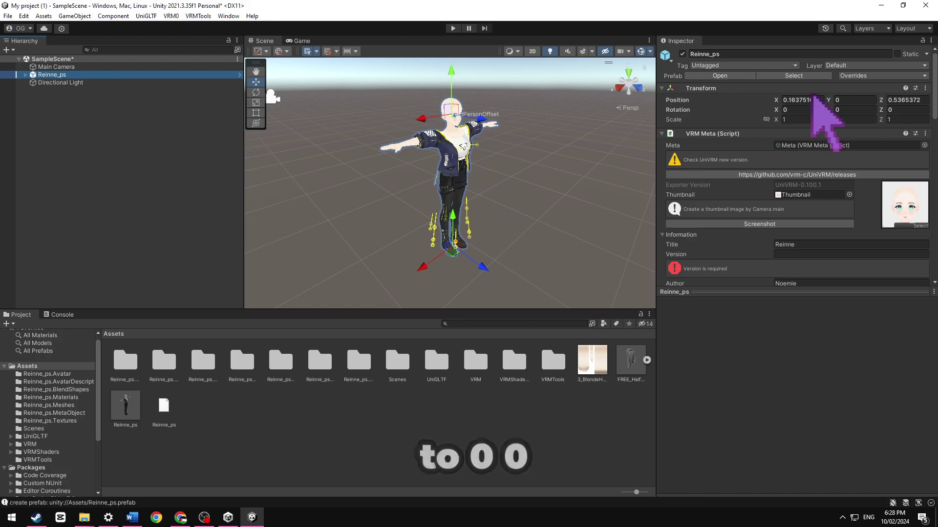
pyautogui.click(811, 100)
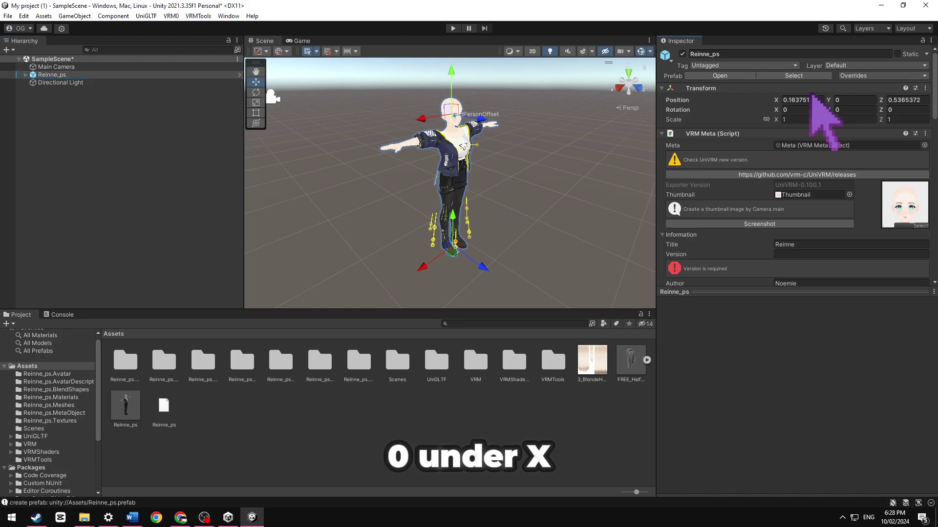
pyautogui.write('0')
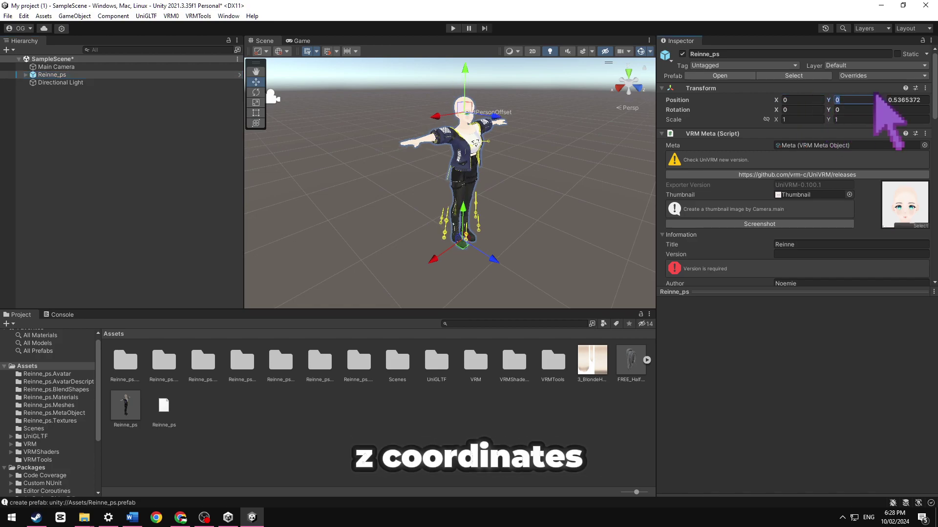
pyautogui.press('Tab')
pyautogui.write('0')
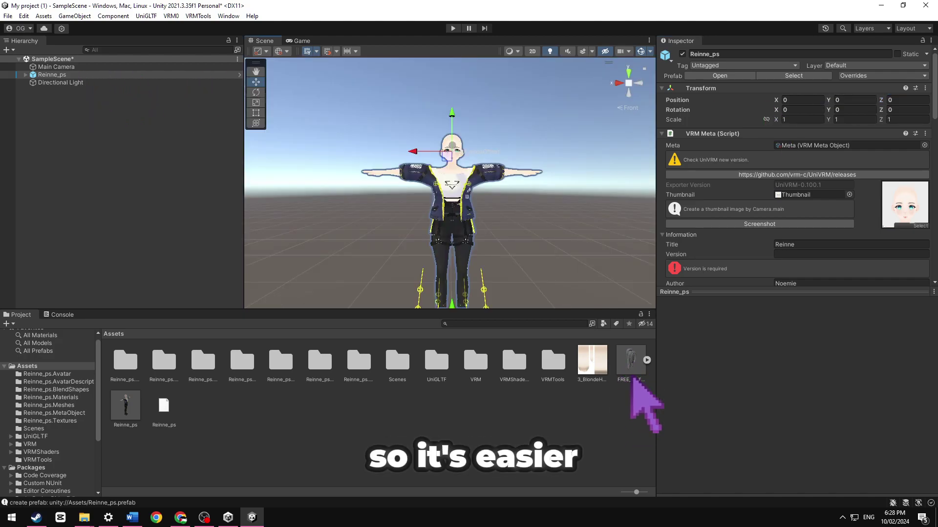
# Step: Add the FREE_HalfUPHalfDOWN_Powdur hair model to the scene and set its X and Z positions to 0
pyautogui.moveTo(630, 361); pyautogui.dragTo(570, 253)
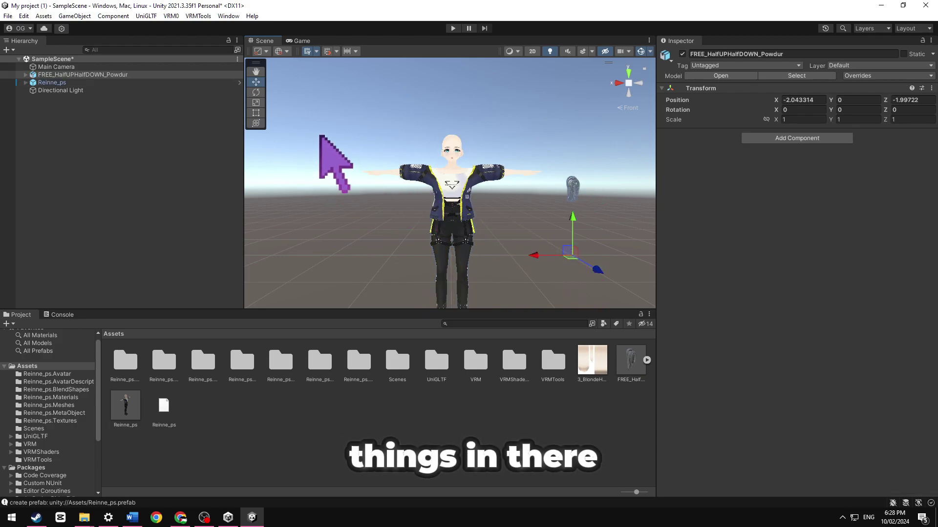
pyautogui.click(803, 100)
pyautogui.write('0')
pyautogui.click(912, 100)
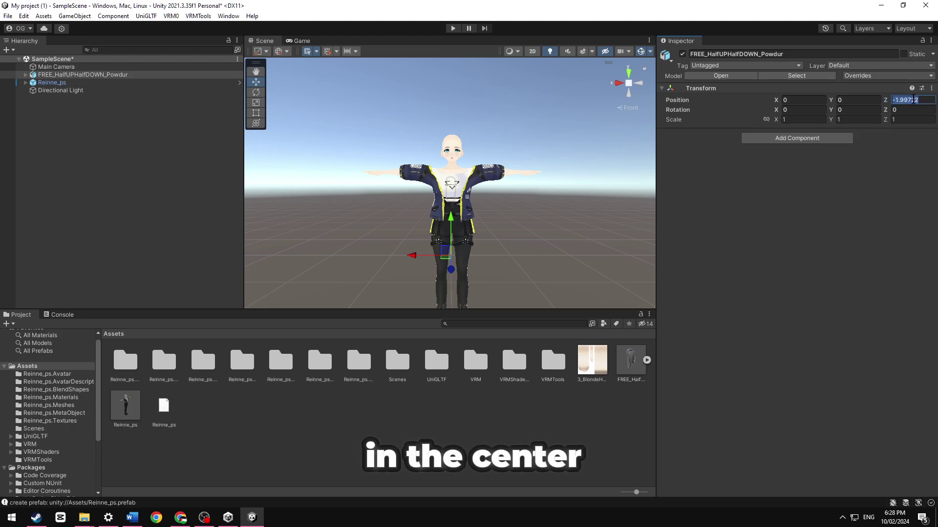
pyautogui.write('0')
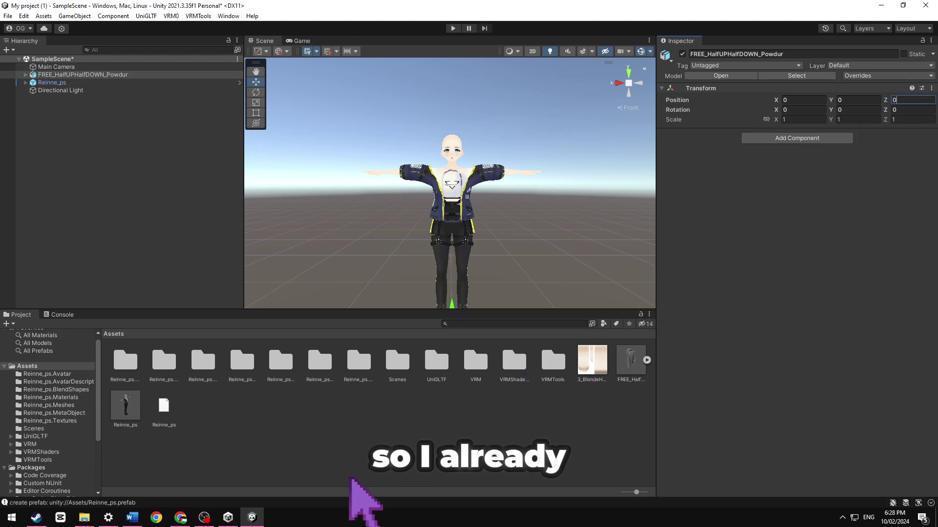
# Step: Create a new material in the project's Assets folder
pyautogui.rightClick(345, 430)
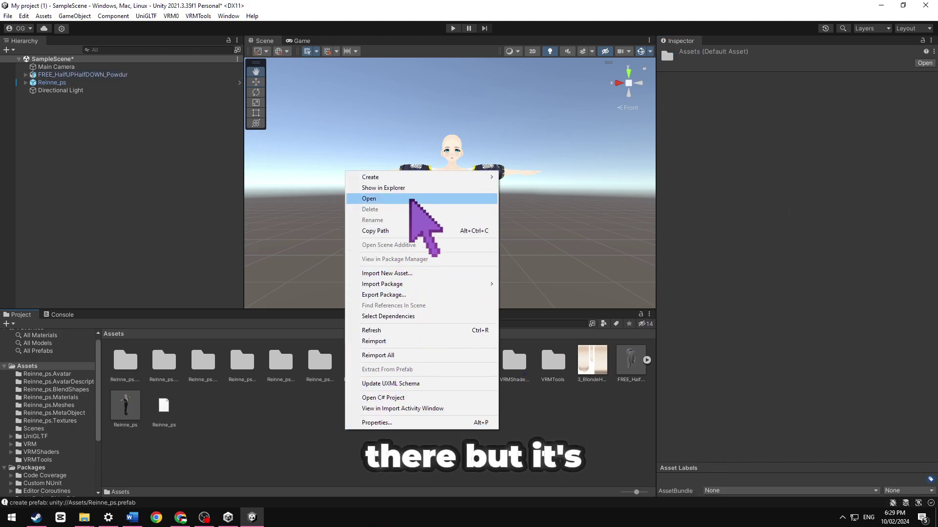
pyautogui.moveTo(417, 180)
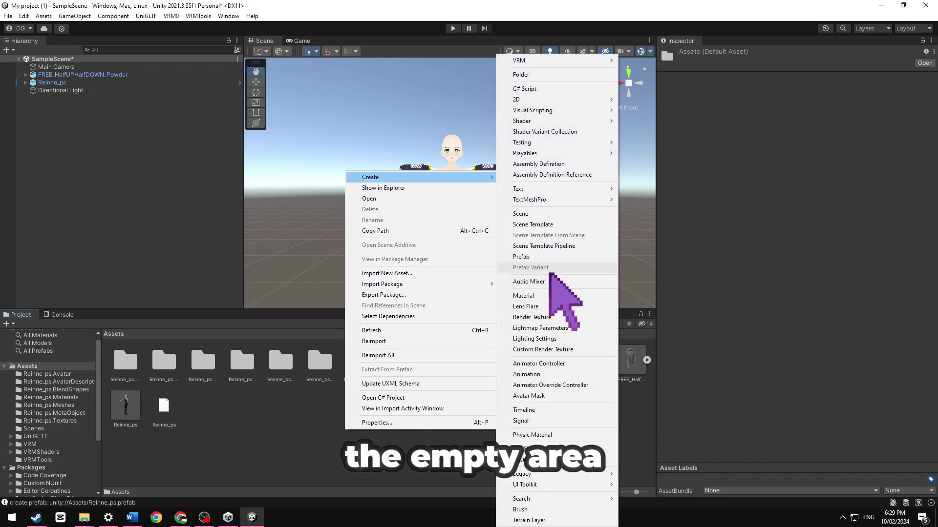
pyautogui.click(551, 294)
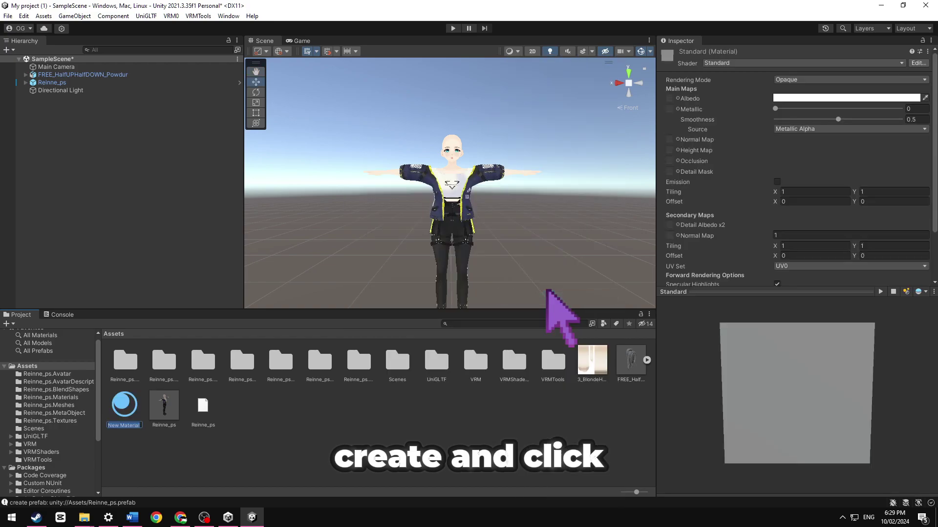
# Step: Set the new material's shader to VRM/MToon and assign the blonde hair texture to its Lit Color and Shade Color
pyautogui.click(718, 63)
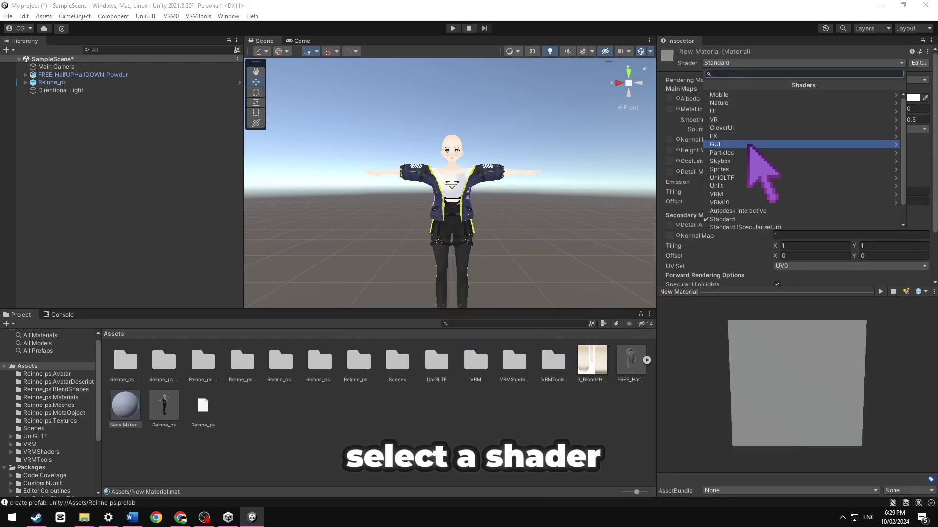
pyautogui.click(738, 195)
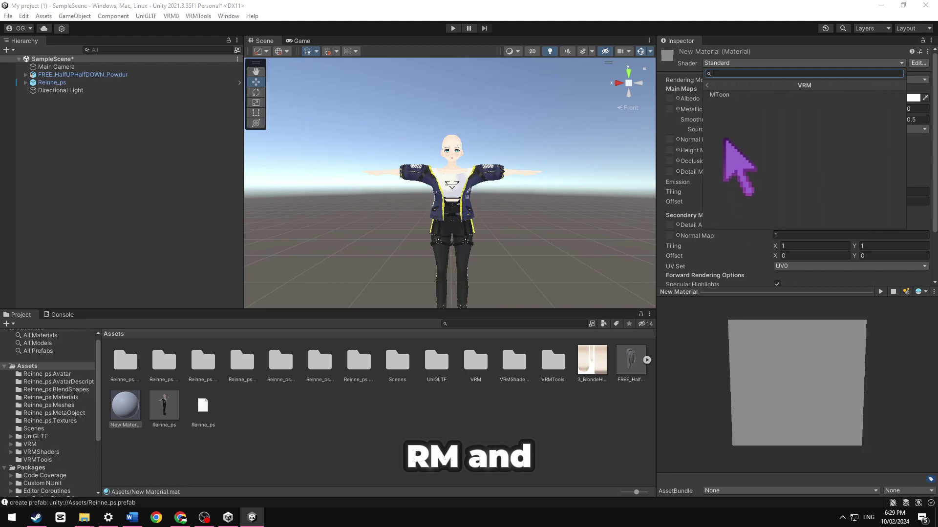
pyautogui.click(716, 94)
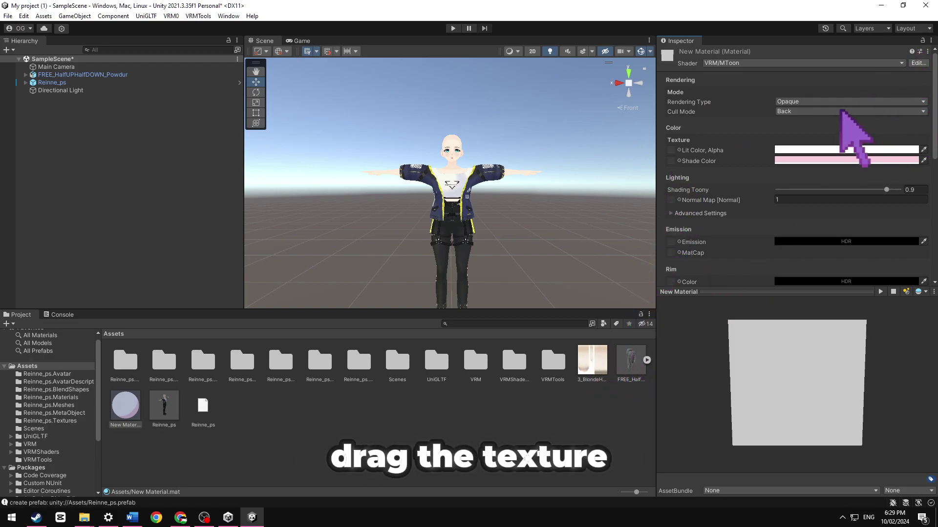
pyautogui.moveTo(591, 361); pyautogui.dragTo(683, 152)
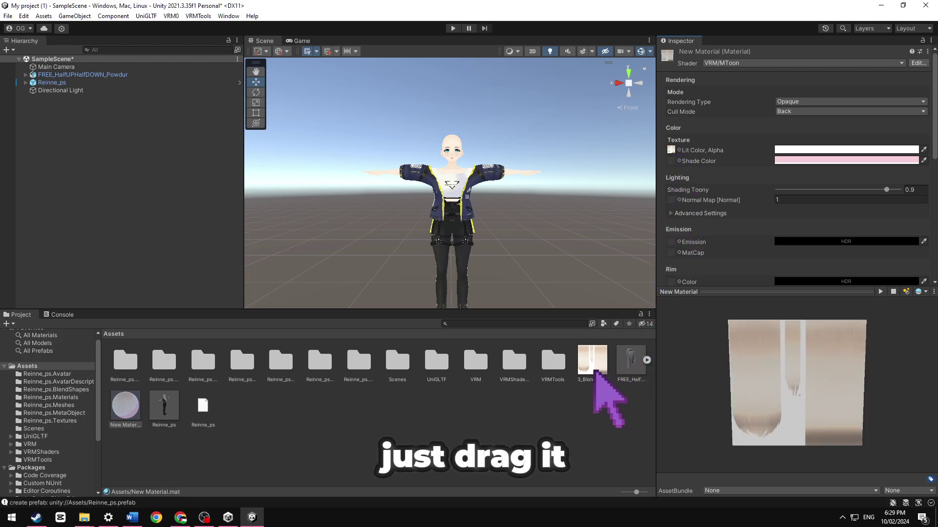
pyautogui.moveTo(595, 349); pyautogui.dragTo(674, 160)
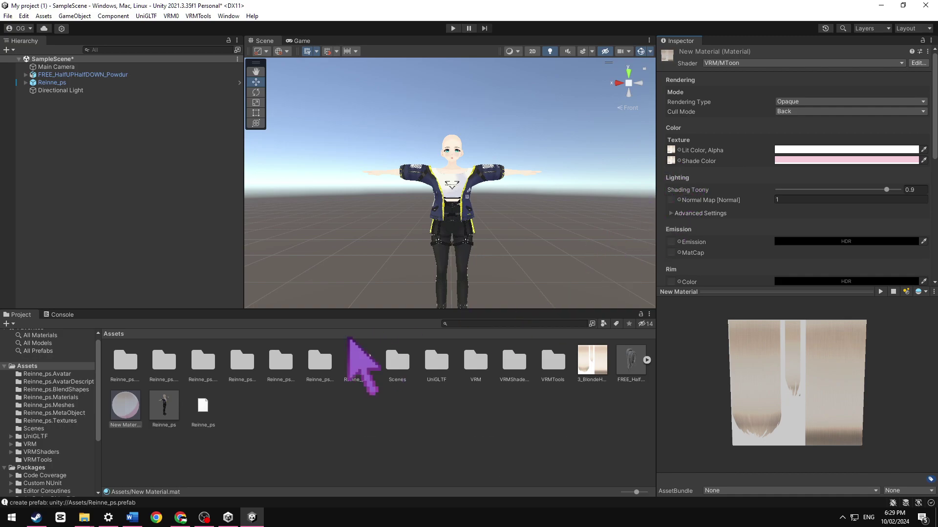
# Step: Select the hair model and shift it vertically toward the avatar's head
pyautogui.moveTo(523, 181); pyautogui.dragTo(611, 172, button='middle')
pyautogui.click(52, 75)
pyautogui.click(618, 83)
pyautogui.click(87, 83)
pyautogui.click(87, 75)
pyautogui.scroll(-3, 424, 221)
pyautogui.scroll(8, 381, 171)
pyautogui.scroll(-5, 415, 230)
pyautogui.moveTo(450, 292); pyautogui.dragTo(451, 264)
pyautogui.click(638, 83)
pyautogui.moveTo(513, 229); pyautogui.dragTo(500, 215, button='middle')
pyautogui.moveTo(456, 230); pyautogui.dragTo(453, 217)
# Step: Scale the hair model uniformly to about 1.31 to fit the avatar's head
pyautogui.press('r')
pyautogui.moveTo(456, 255)
pyautogui.mouseDown()
pyautogui.moveTo(454, 222)
pyautogui.moveTo(455, 265)
pyautogui.mouseUp()
pyautogui.press('w')
pyautogui.click(491, 156)
pyautogui.moveTo(491, 157); pyautogui.dragTo(488, 224, button='middle')
pyautogui.scroll(5, 487, 225)
pyautogui.click(619, 83)
pyautogui.scroll(-3, 517, 186)
pyautogui.click(450, 135)
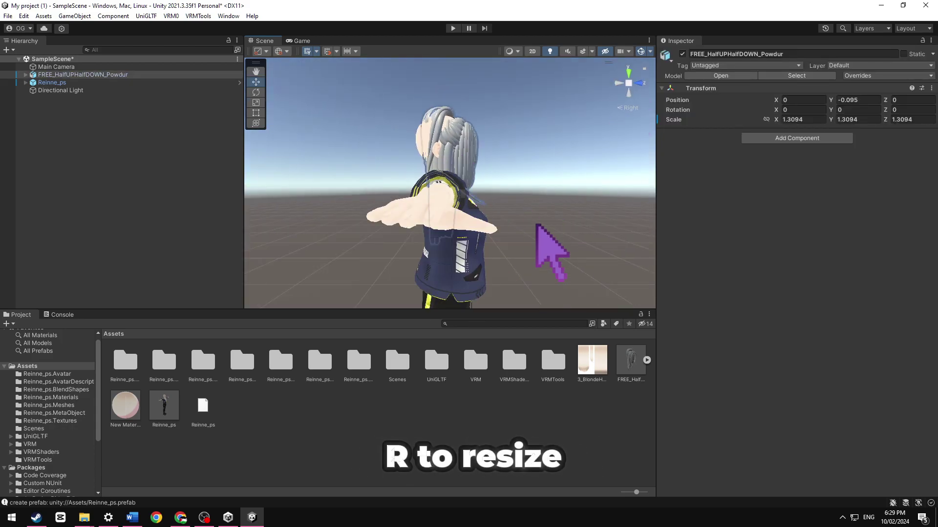
# Step: Move the hair model to about Y -0.08 and Z -0.028 to align it with the avatar's head
pyautogui.scroll(-4, 534, 223)
pyautogui.moveTo(534, 273); pyautogui.dragTo(536, 221, button='middle')
pyautogui.moveTo(478, 300); pyautogui.dragTo(473, 300)
pyautogui.moveTo(503, 178); pyautogui.dragTo(516, 253, button='middle')
pyautogui.moveTo(546, 174); pyautogui.dragTo(542, 128, button='middle')
pyautogui.scroll(-2, 438, 257)
pyautogui.moveTo(438, 257); pyautogui.dragTo(438, 255)
pyautogui.click(638, 83)
pyautogui.moveTo(531, 115); pyautogui.dragTo(518, 190, button='middle')
pyautogui.scroll(5, 508, 167)
pyautogui.click(638, 82)
# Step: Set the hair model's Z position to -0.030
pyautogui.click(481, 139)
pyautogui.click(103, 74)
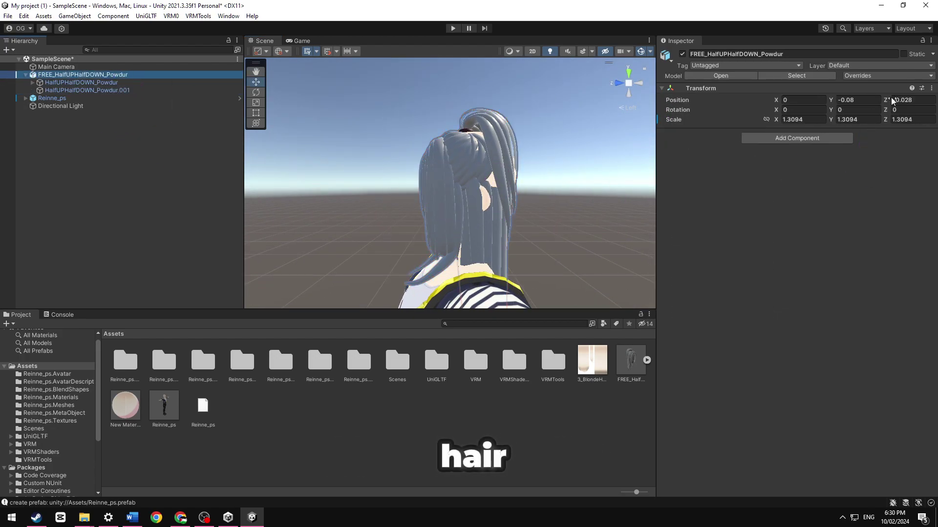
pyautogui.click(923, 99)
pyautogui.click(928, 100)
pyautogui.press('BackSpace')
pyautogui.write('5')
pyautogui.press('BackSpace')
pyautogui.press('BackSpace')
pyautogui.write('30')
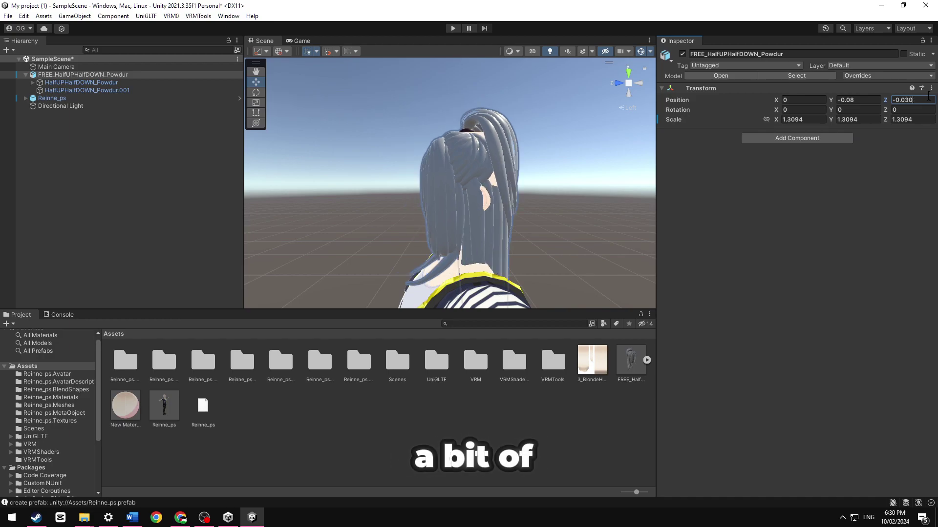
# Step: Set the hair model's Z scale to 1.4 and its Z position to -0.045
pyautogui.click(896, 120)
pyautogui.write('1.4')
pyautogui.click(912, 99)
pyautogui.write('-0.045')
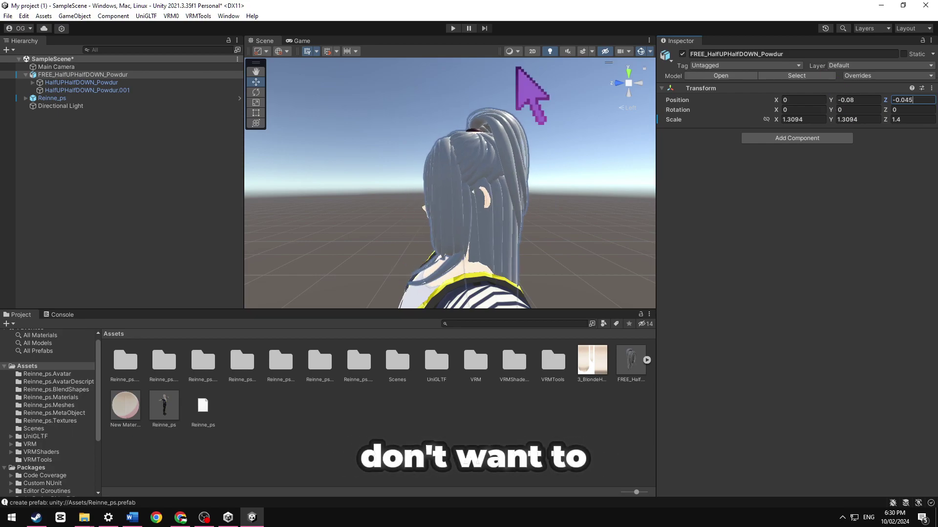
# Step: Set the hair model's Y scale to 1.31 and check the fit from the front
pyautogui.click(844, 120)
pyautogui.moveTo(858, 119); pyautogui.dragTo(842, 120)
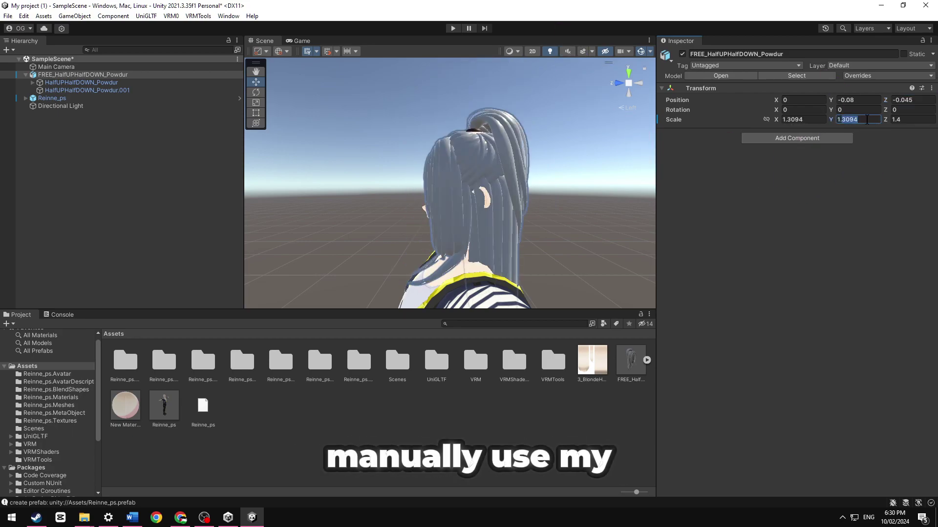
pyautogui.write('5')
pyautogui.hotkey('ctrl', 'z')
pyautogui.click(865, 120)
pyautogui.press('BackSpace')
pyautogui.press('BackSpace')
pyautogui.press('BackSpace')
pyautogui.write('1')
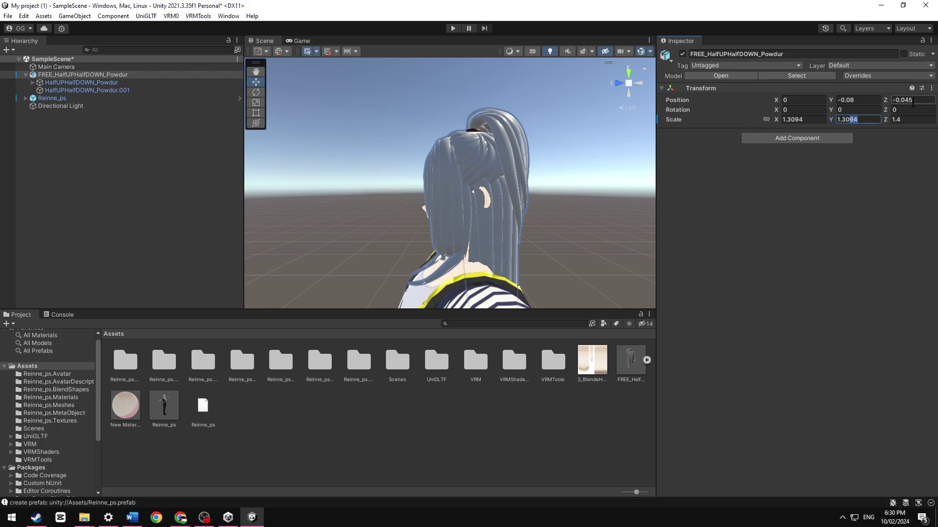
pyautogui.click(619, 84)
pyautogui.click(619, 85)
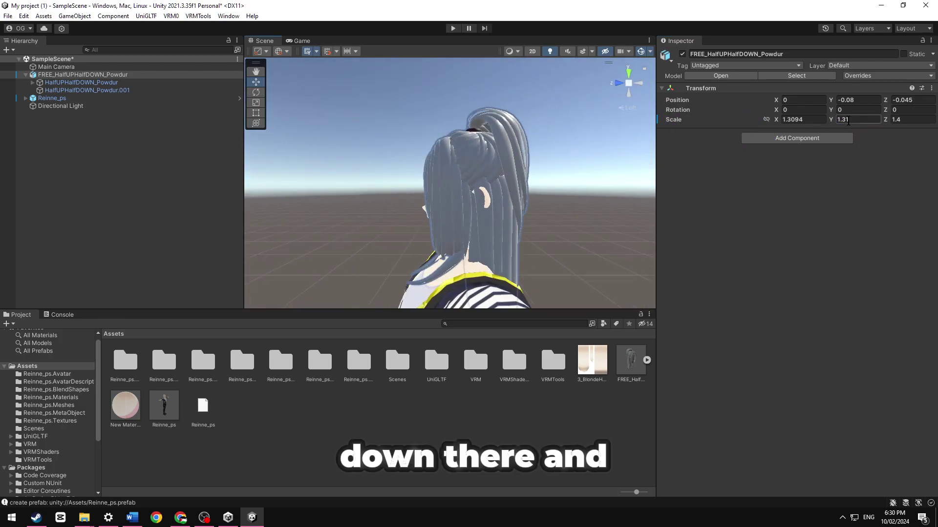
pyautogui.click(838, 119)
pyautogui.click(618, 83)
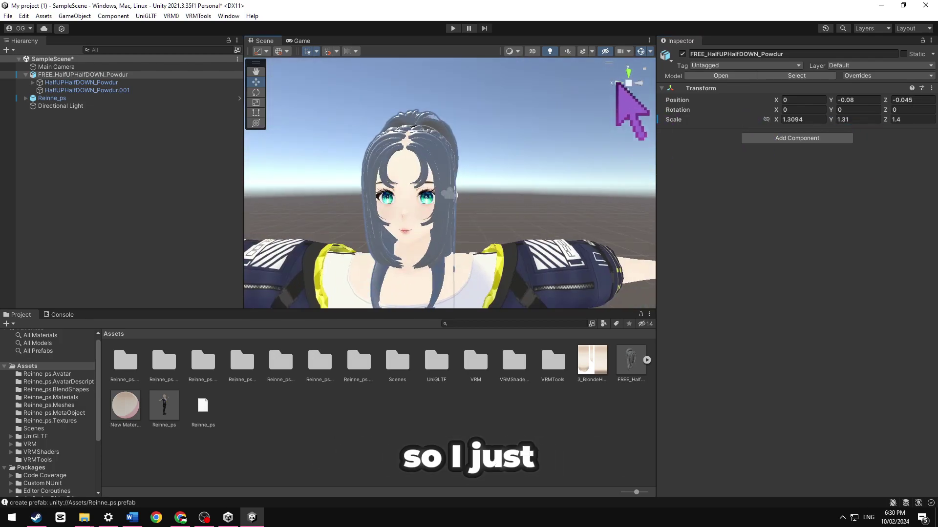
# Step: Set the hair model's Y position to -0.07 and check the fit from the front and side
pyautogui.click(835, 101)
pyautogui.moveTo(834, 101); pyautogui.dragTo(828, 101)
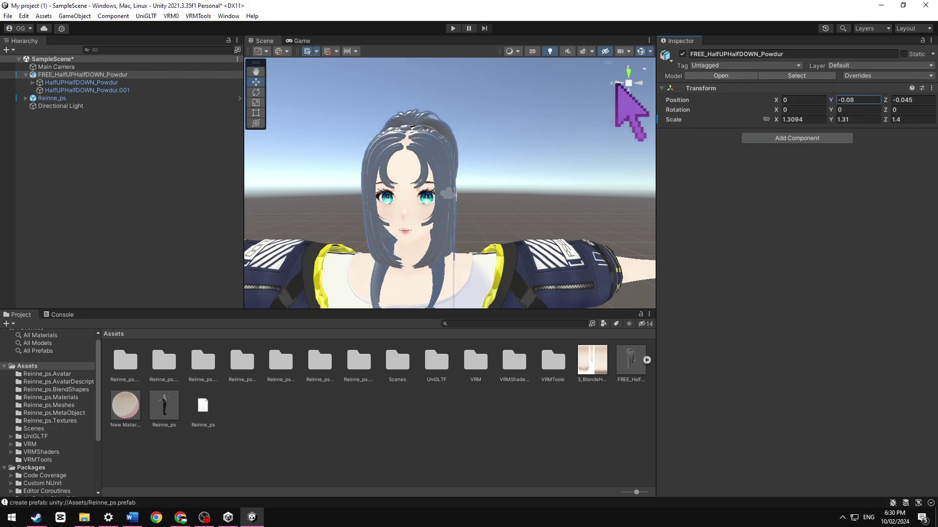
pyautogui.click(619, 83)
pyautogui.moveTo(536, 153); pyautogui.dragTo(539, 174, button='right')
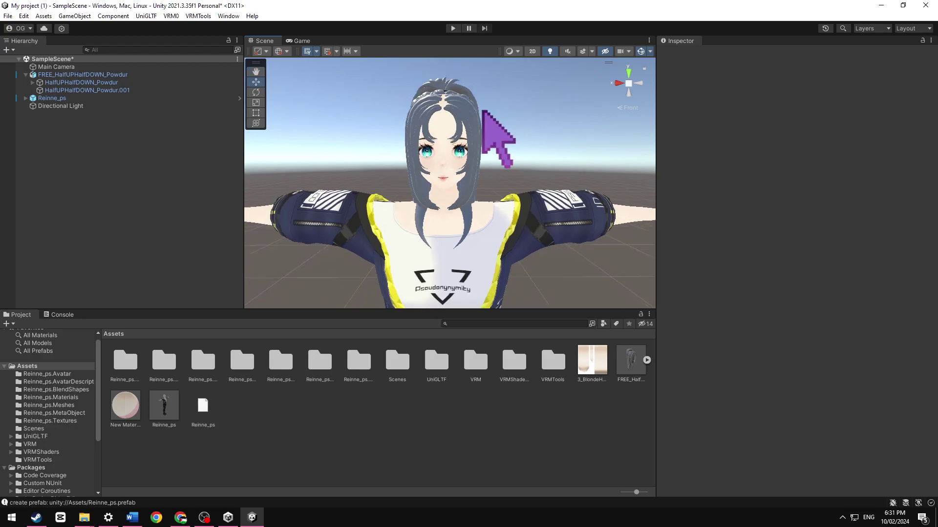
pyautogui.press('BackSpace')
pyautogui.write('7')
pyautogui.press('BackSpace')
pyautogui.write('6')
pyautogui.press('BackSpace')
pyautogui.write('7')
pyautogui.click(619, 83)
pyautogui.click(619, 83)
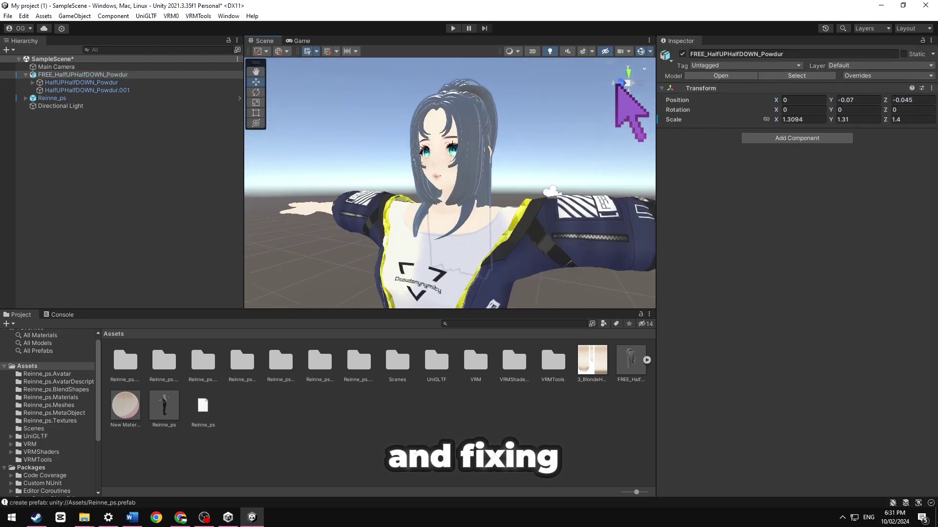
# Step: Lower the hair model slightly to a Y position of about -0.08 and check it from the side
pyautogui.scroll(-8, 477, 171)
pyautogui.moveTo(478, 171); pyautogui.dragTo(469, 189, button='right')
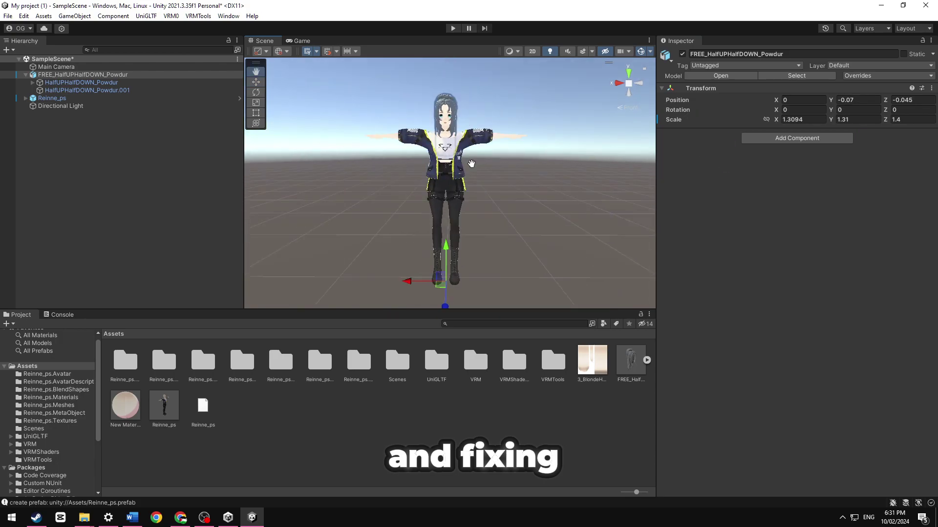
pyautogui.moveTo(469, 189); pyautogui.dragTo(477, 165, button='middle')
pyautogui.moveTo(453, 238); pyautogui.dragTo(454, 240)
pyautogui.click(619, 83)
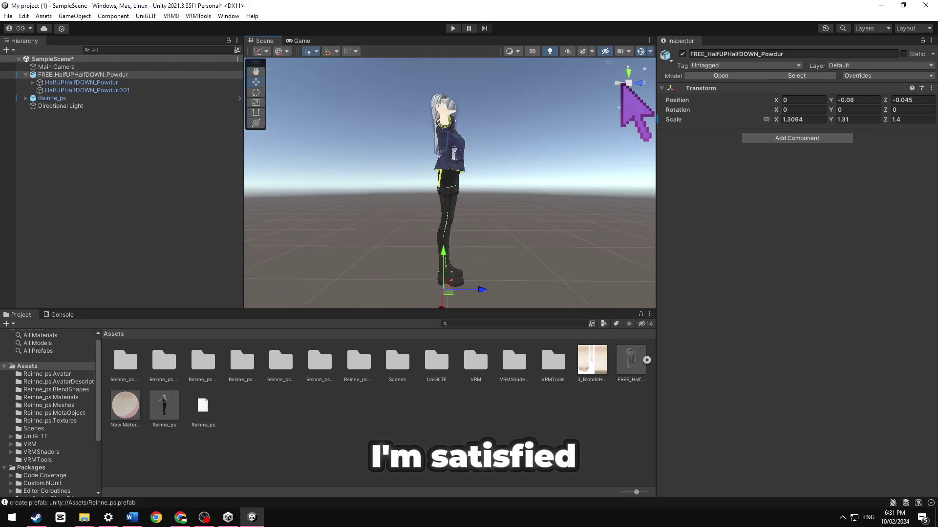
pyautogui.click(634, 83)
# Step: Reduce the hair model's Y scale to about 1.29 and raise it to a Y position of about -0.058
pyautogui.scroll(-3, 516, 188)
pyautogui.moveTo(514, 189); pyautogui.dragTo(518, 176, button='middle')
pyautogui.press('r')
pyautogui.moveTo(449, 221); pyautogui.dragTo(448, 216)
pyautogui.scroll(3, 473, 108)
pyautogui.moveTo(473, 109); pyautogui.dragTo(500, 182, button='middle')
pyautogui.scroll(6, 500, 182)
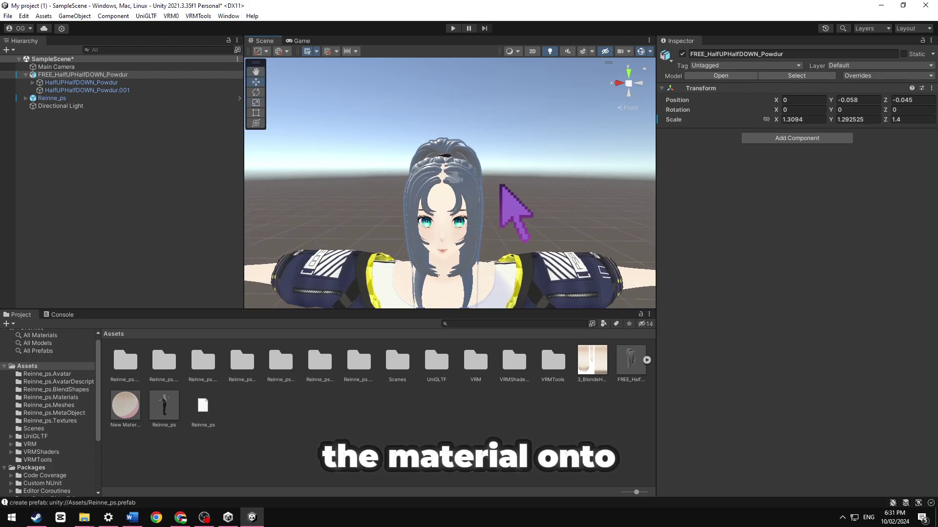
# Step: Apply the New Material asset to the hair model and check the result from the front
pyautogui.moveTo(500, 182); pyautogui.dragTo(510, 150, button='right')
pyautogui.scroll(-4, 511, 150)
pyautogui.click(620, 83)
pyautogui.click(627, 86)
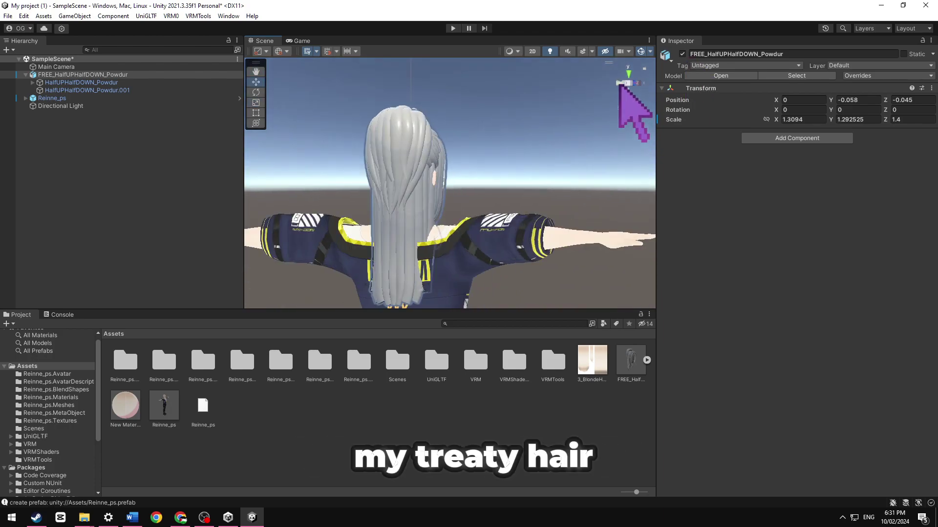
pyautogui.click(620, 83)
pyautogui.scroll(3, 549, 148)
pyautogui.moveTo(549, 148); pyautogui.dragTo(479, 139, button='middle')
pyautogui.scroll(3, 479, 140)
pyautogui.keyDown('alt'); pyautogui.moveTo(479, 139); pyautogui.dragTo(490, 87); pyautogui.keyUp('alt')
pyautogui.moveTo(125, 405); pyautogui.dragTo(479, 115)
pyautogui.scroll(-3, 513, 152)
pyautogui.click(524, 164)
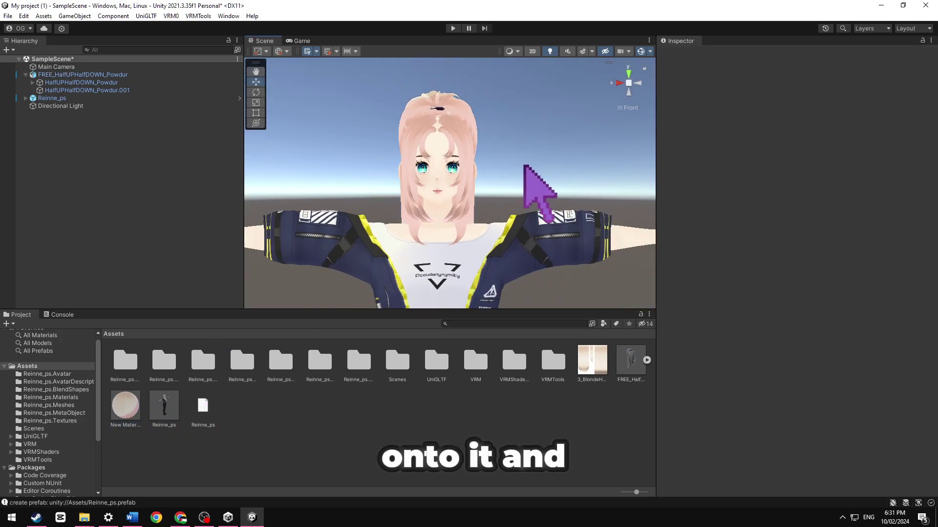
pyautogui.scroll(-5, 525, 161)
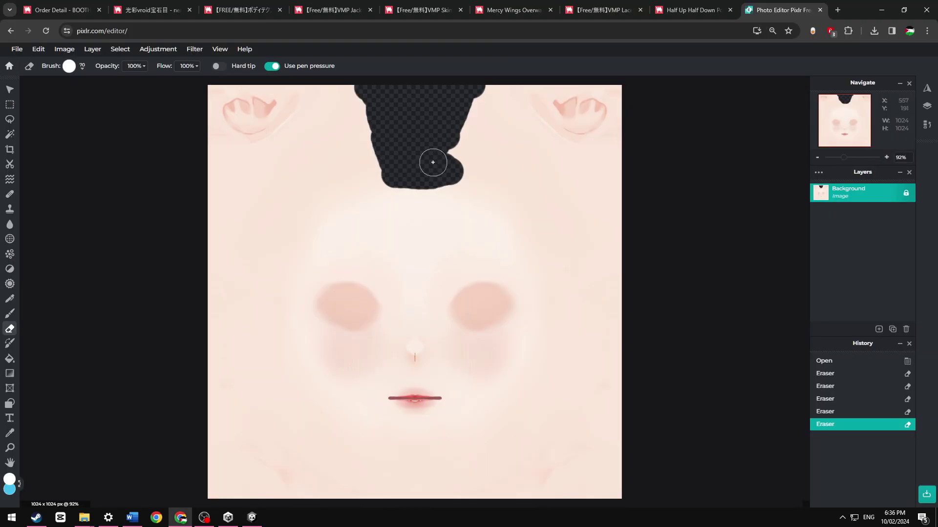
# Step: In Pixlr, erase more skin at the top centre of the face texture and save it to the Desktop as _04(1).png
pyautogui.moveTo(432, 162)
pyautogui.mouseDown()
pyautogui.moveTo(479, 90)
pyautogui.moveTo(455, 149)
pyautogui.moveTo(464, 159)
pyautogui.mouseUp()
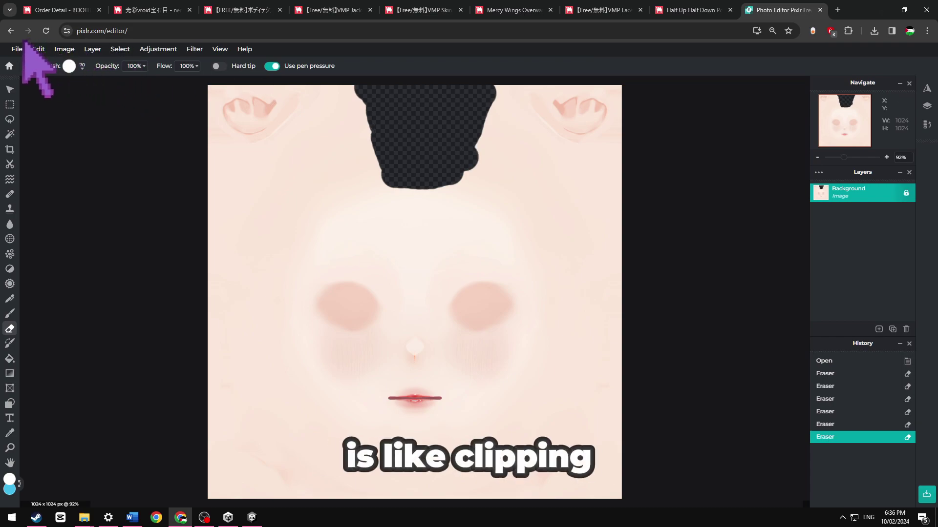
pyautogui.click(38, 49)
pyautogui.moveTo(72, 166)
pyautogui.click(17, 49)
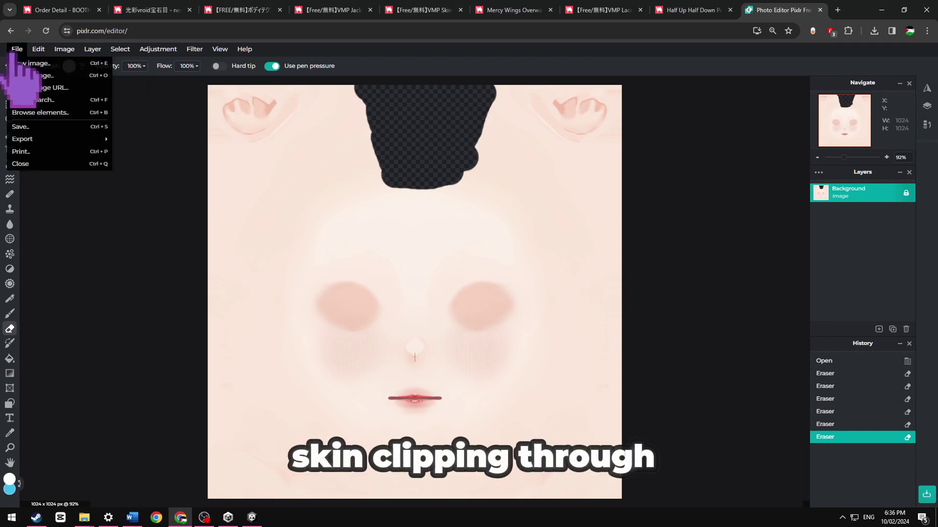
pyautogui.moveTo(34, 139)
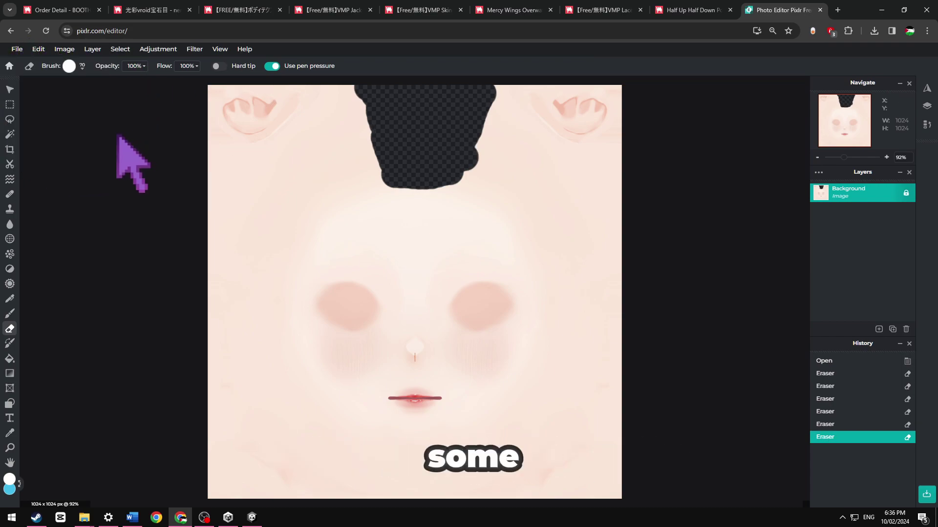
pyautogui.hotkey('ctrl', 's')
pyautogui.click(364, 283)
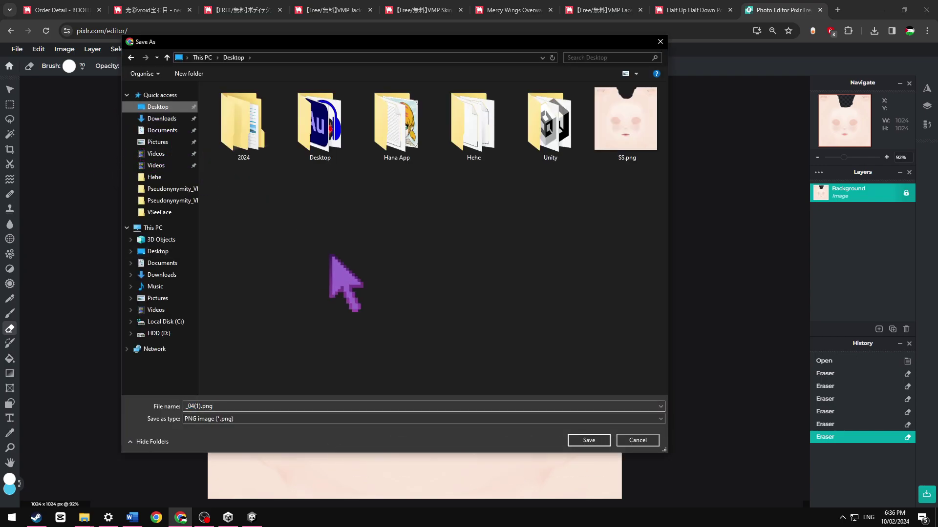
pyautogui.click(582, 440)
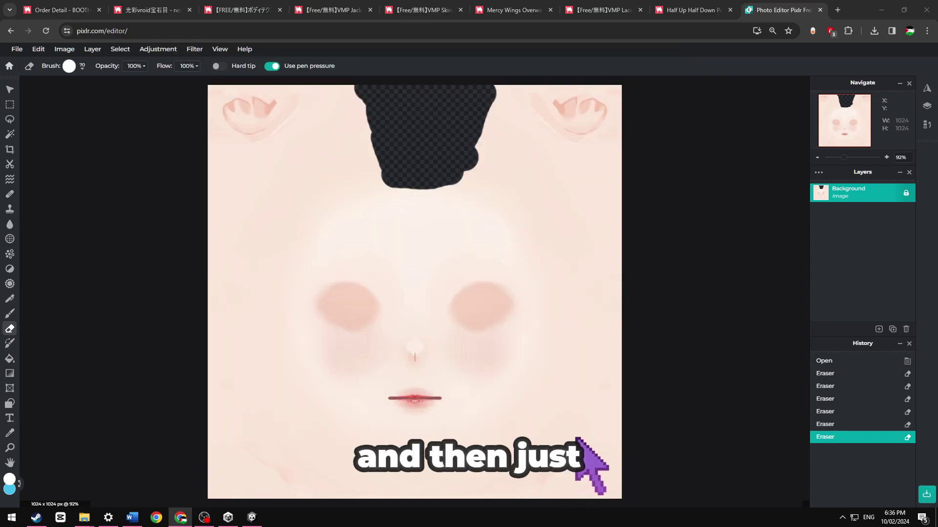
# Step: Switch back to Unity and import _04(1).png from the Desktop into the Reinne_ps.Textures folder
pyautogui.click(252, 517)
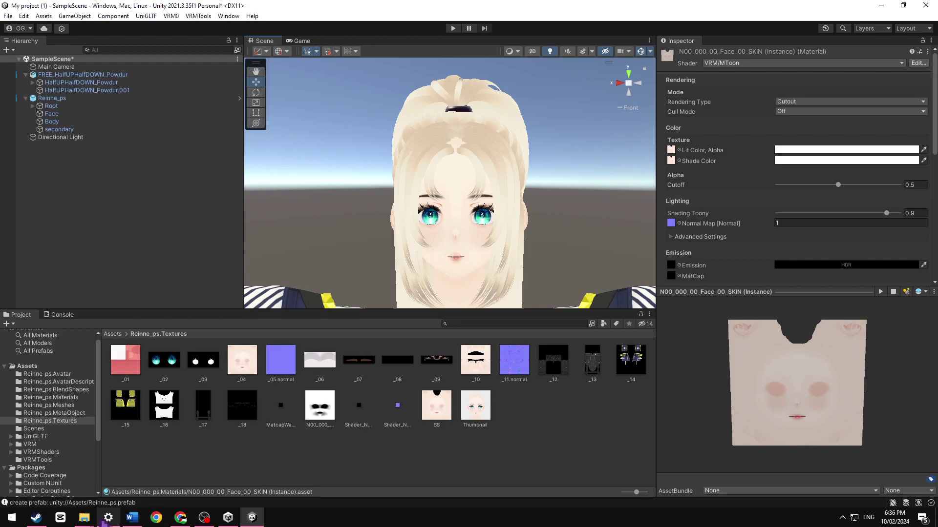
pyautogui.moveTo(84, 518)
pyautogui.click(163, 489)
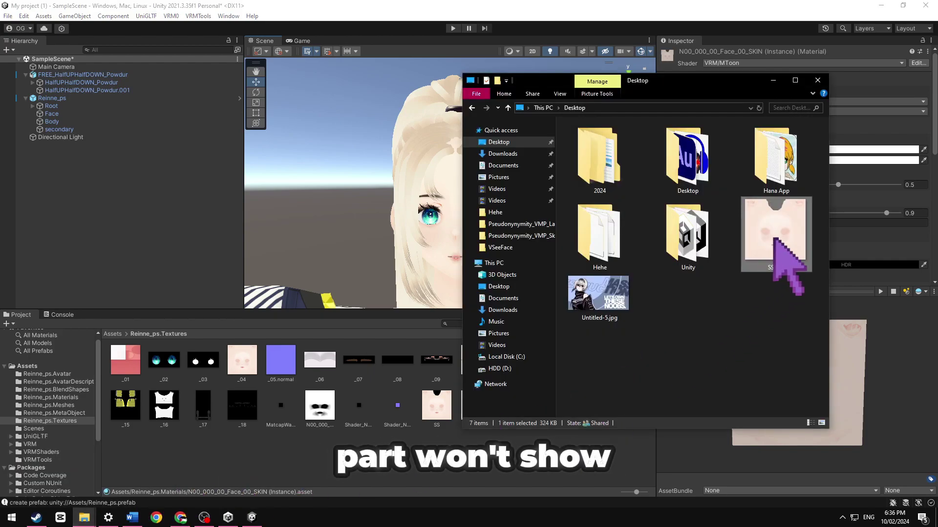
pyautogui.moveTo(774, 239); pyautogui.dragTo(792, 270)
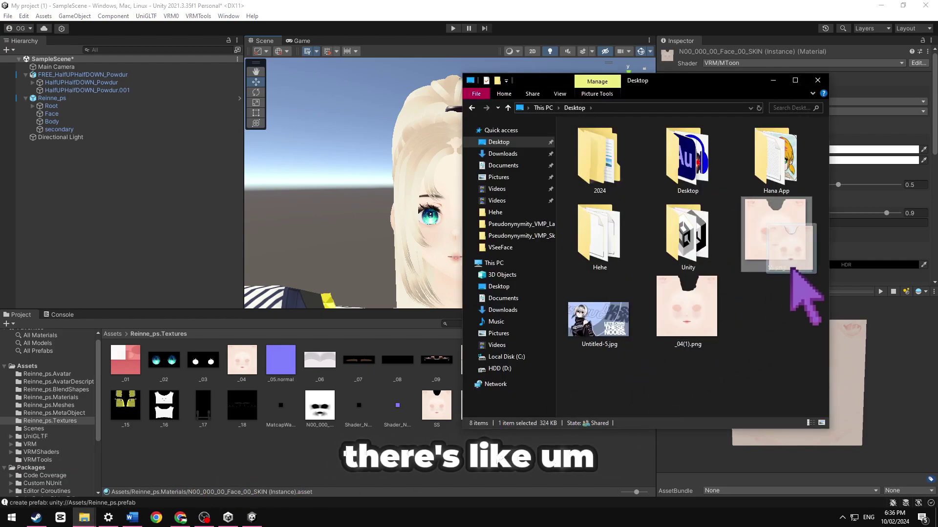
pyautogui.click(703, 298)
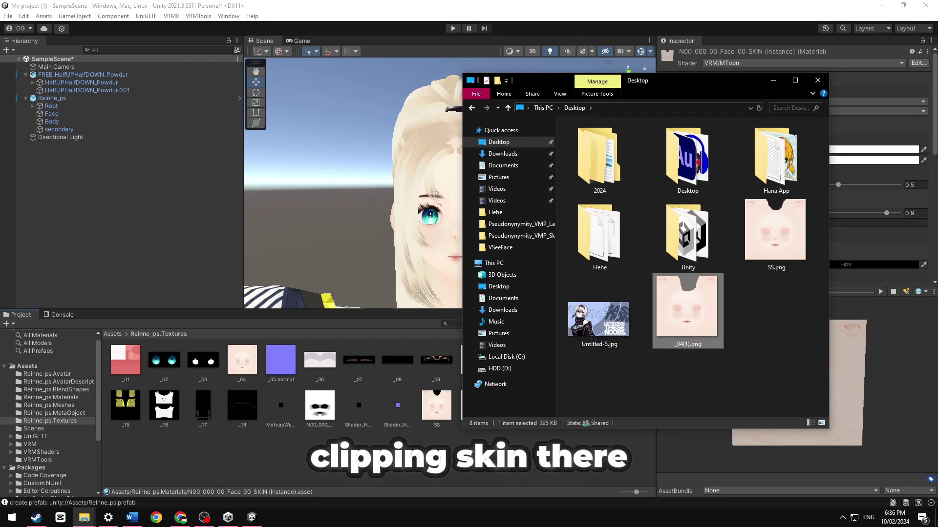
pyautogui.moveTo(508, 459); pyautogui.dragTo(502, 463)
pyautogui.click(502, 463)
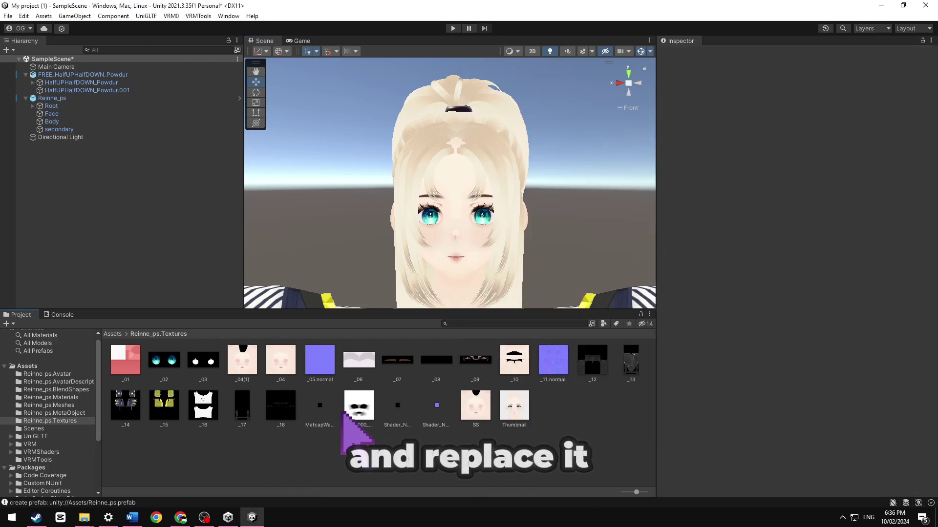
# Step: Assign the _04(1) texture to both Lit Color and Shade Color of the N00_000_00_Face_00_SKIN material and check the avatar
pyautogui.click(476, 408)
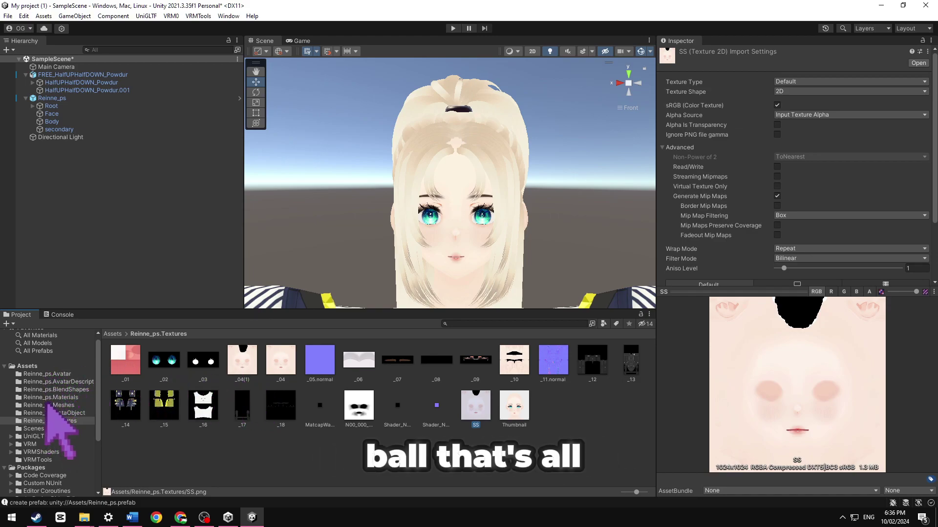
pyautogui.click(45, 398)
pyautogui.click(281, 361)
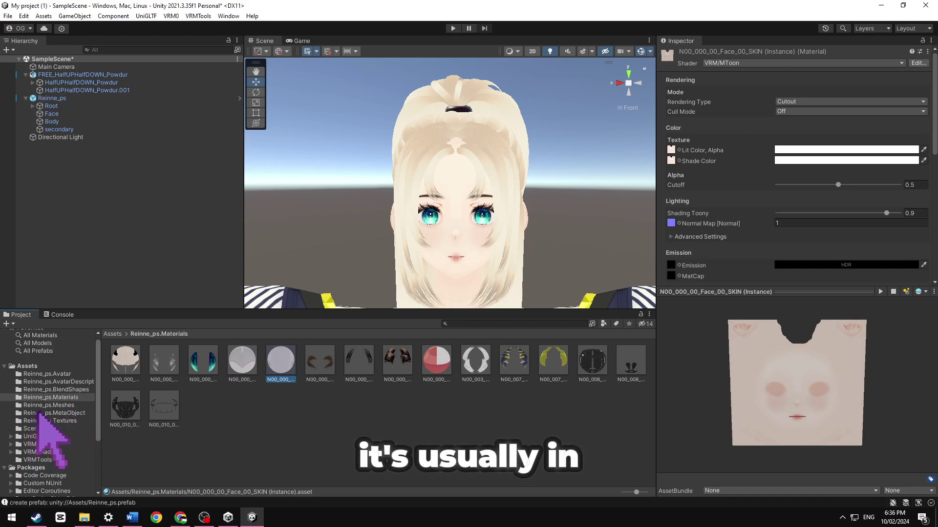
pyautogui.click(41, 421)
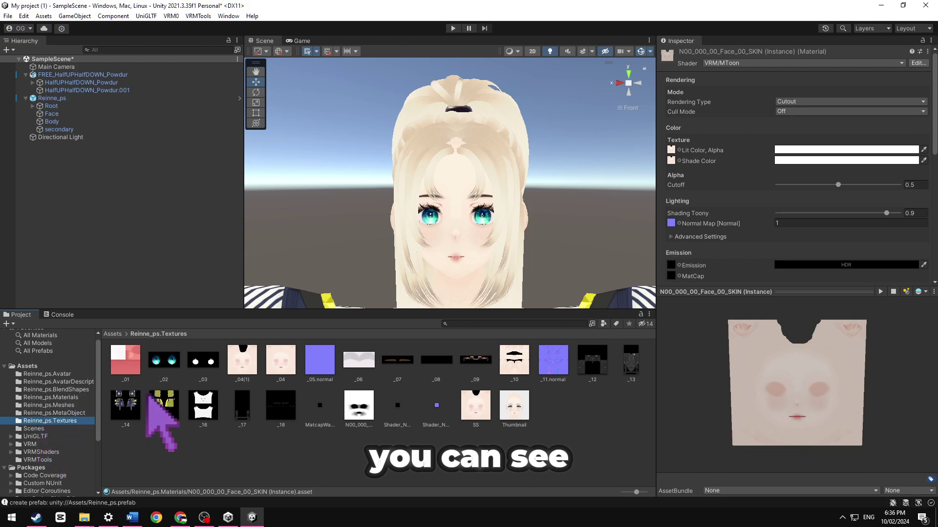
pyautogui.moveTo(241, 363); pyautogui.dragTo(673, 93)
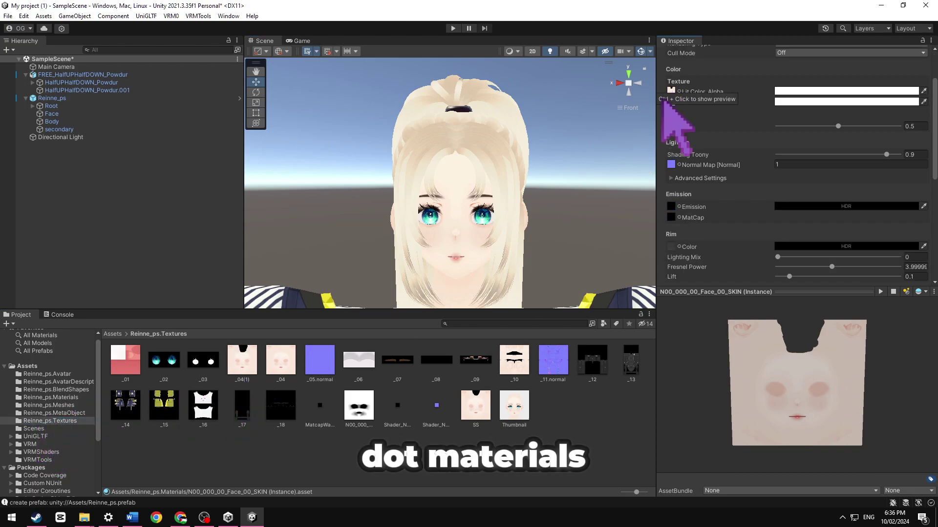
pyautogui.moveTo(252, 367); pyautogui.dragTo(685, 157)
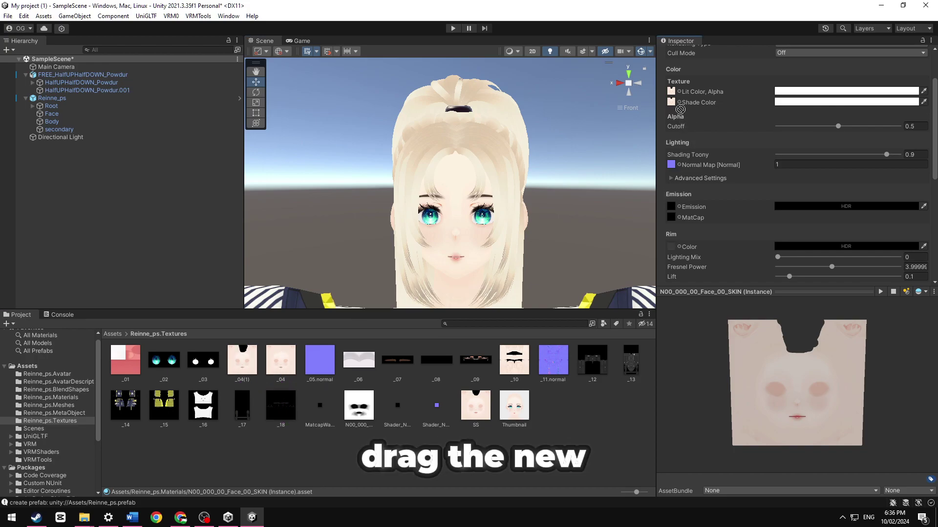
pyautogui.moveTo(680, 107); pyautogui.dragTo(673, 106)
pyautogui.keyDown('alt'); pyautogui.moveTo(345, 209); pyautogui.dragTo(761, 213); pyautogui.keyUp('alt')
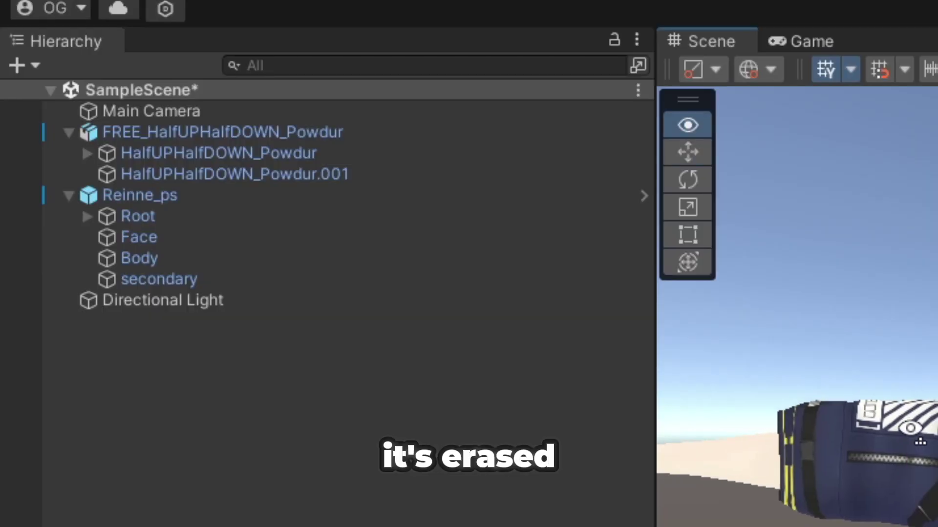
pyautogui.keyDown('alt'); pyautogui.moveTo(911, 428); pyautogui.dragTo(935, 423); pyautogui.keyUp('alt')
# Step: Parent the FREE_HalfUPHalfDOWN_Powdur hair model to the J_Bip_C_Head bone inside the Reinne_ps armature
pyautogui.click(126, 132)
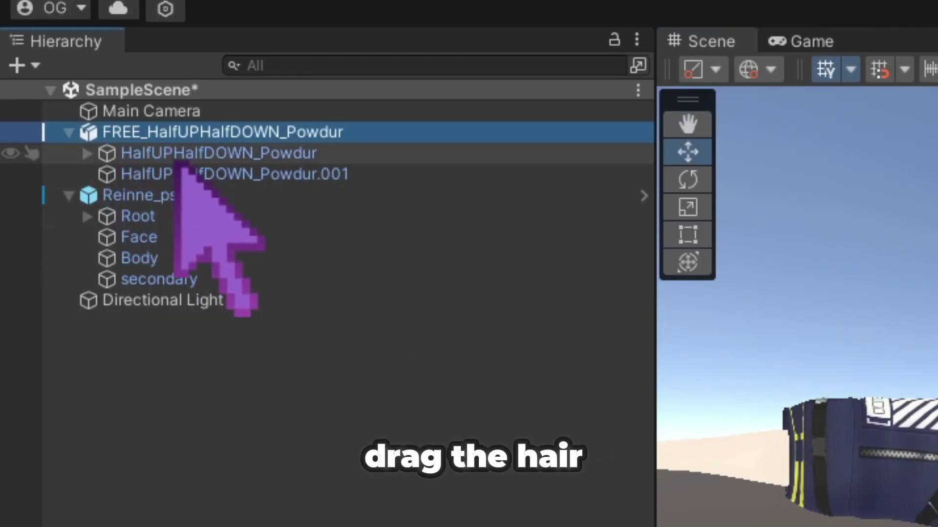
pyautogui.click(87, 216)
pyautogui.click(105, 238)
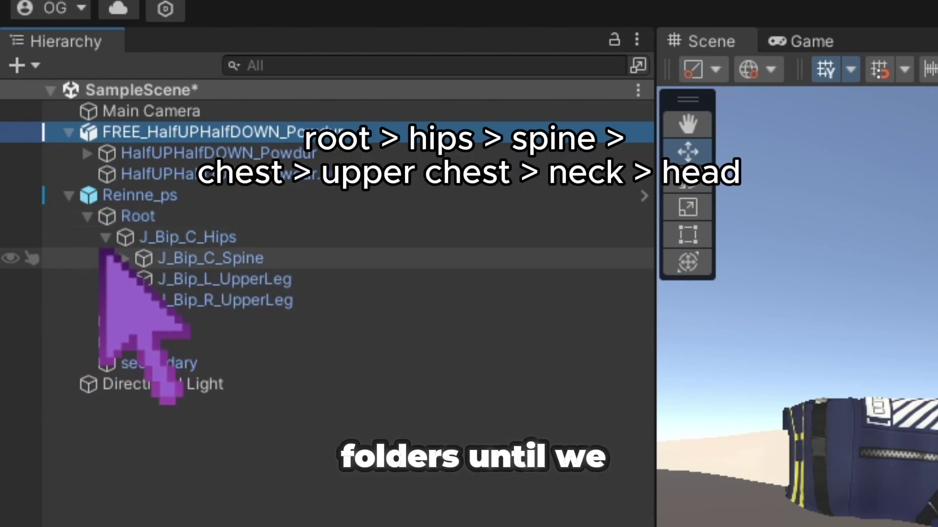
pyautogui.click(124, 259)
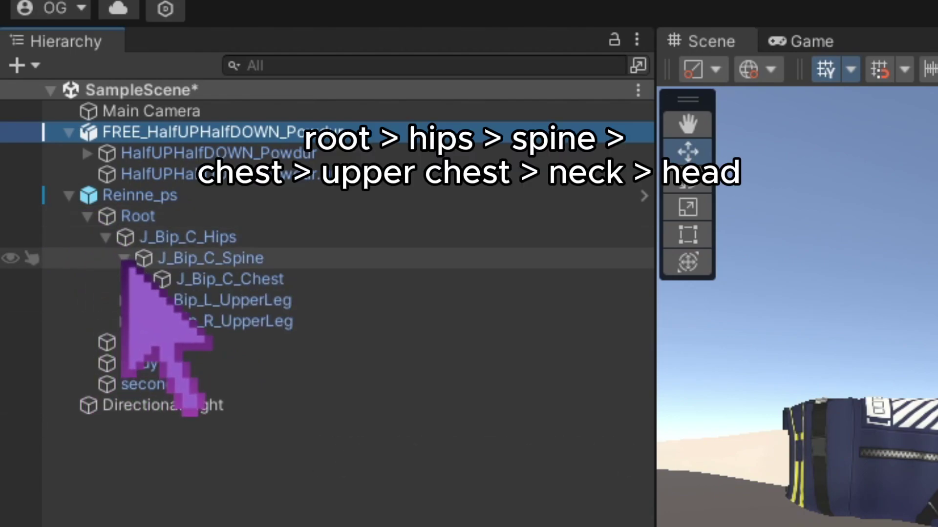
pyautogui.click(142, 279)
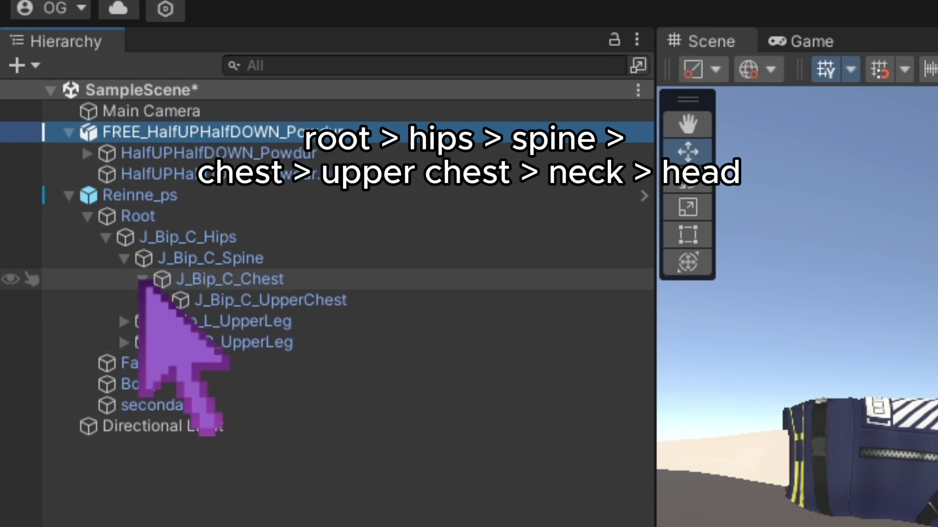
pyautogui.click(160, 301)
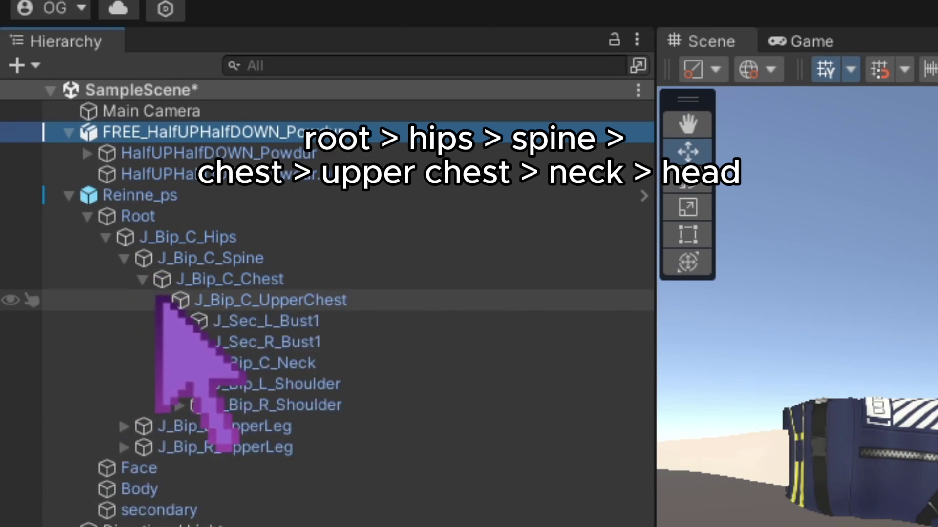
pyautogui.click(179, 363)
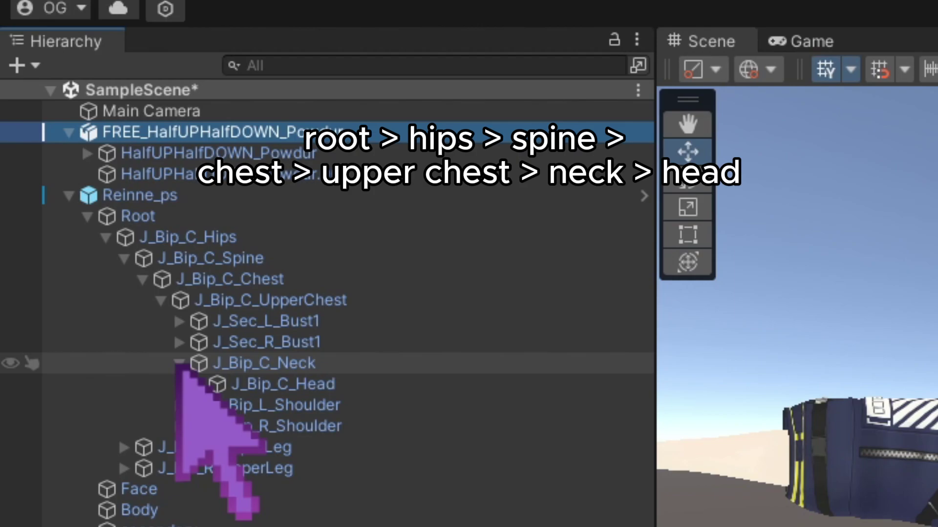
pyautogui.click(235, 383)
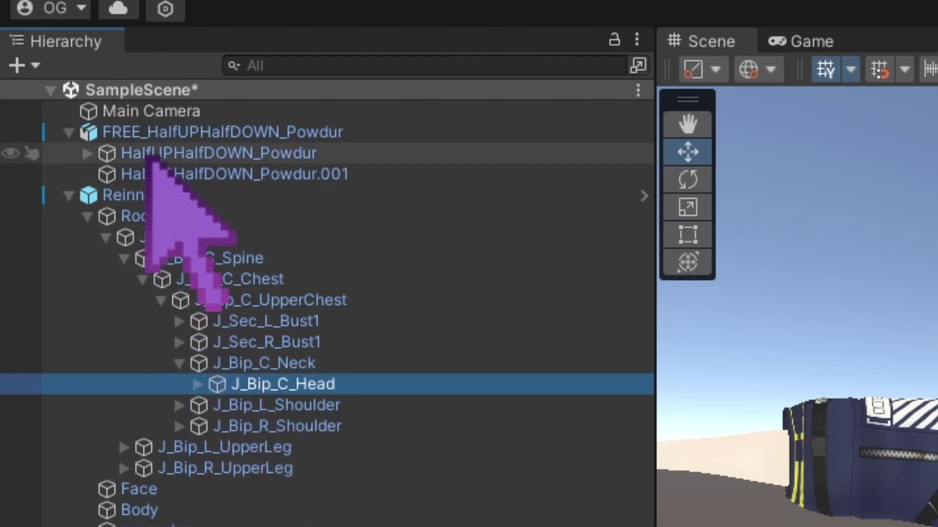
pyautogui.moveTo(119, 131); pyautogui.dragTo(310, 383)
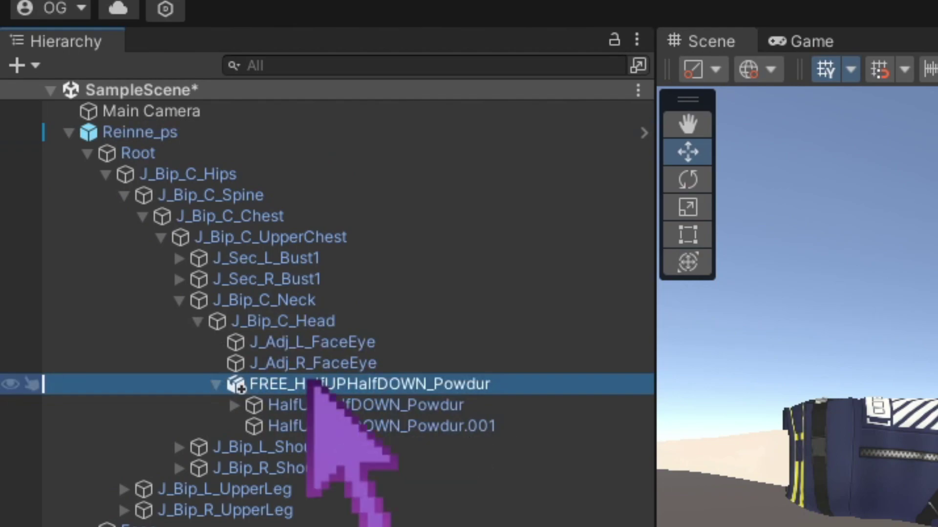
# Step: Auto-detect the Reinne_ps avatar in VRMSpringBoneTool for VRM 0.x and unpack its prefab
pyautogui.click(119, 133)
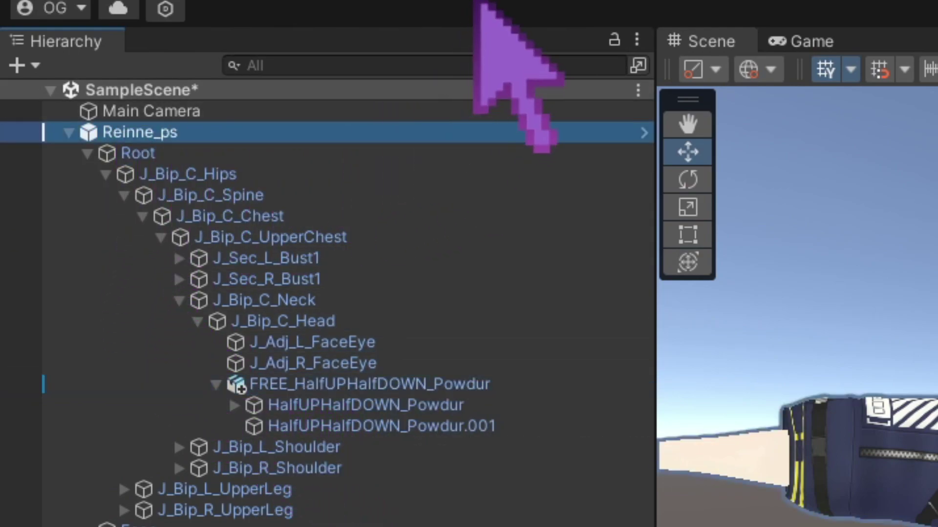
pyautogui.click(198, 16)
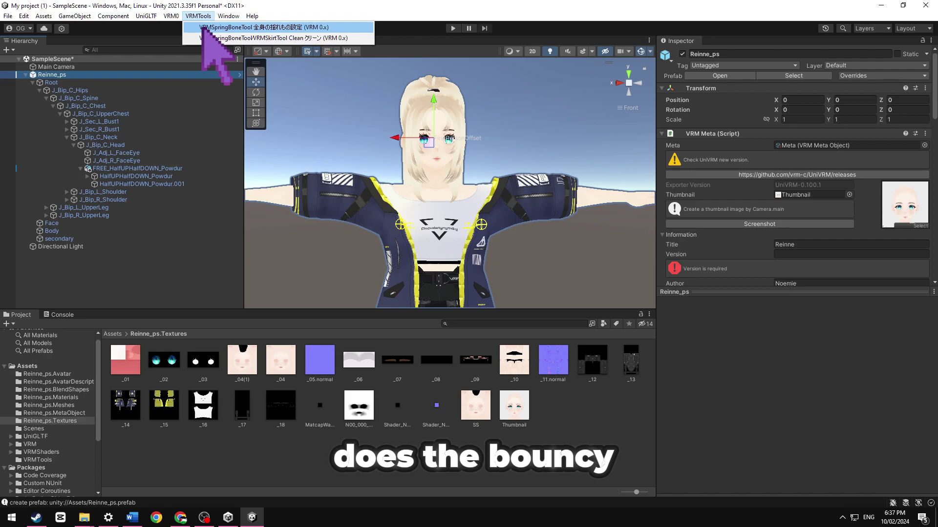
pyautogui.click(206, 28)
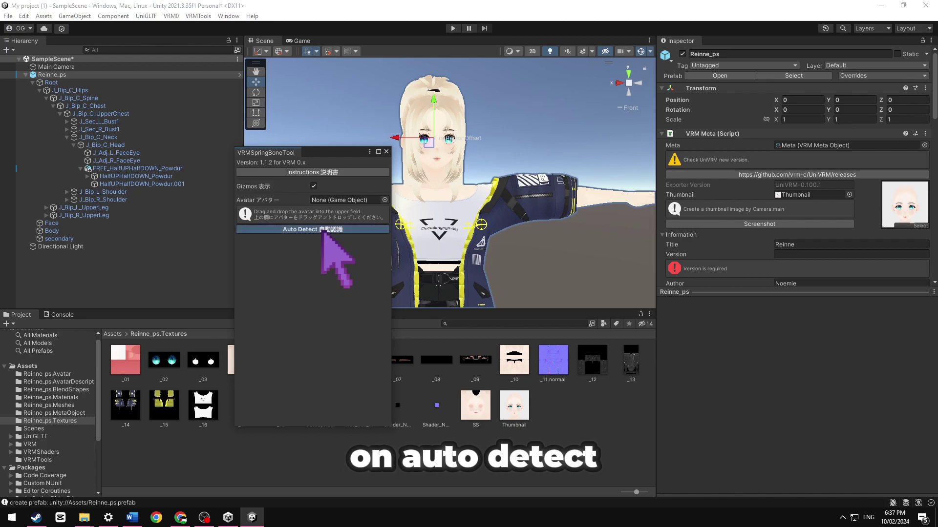
pyautogui.click(324, 230)
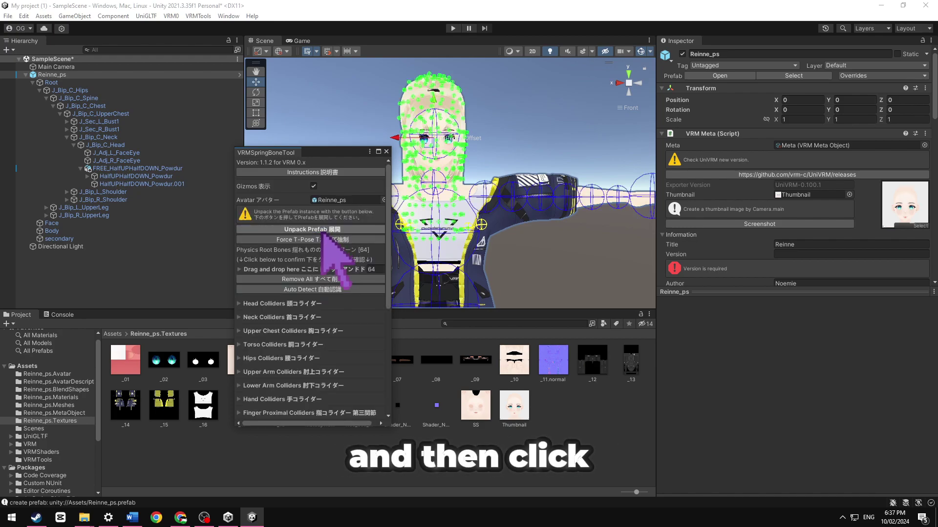
pyautogui.click(322, 230)
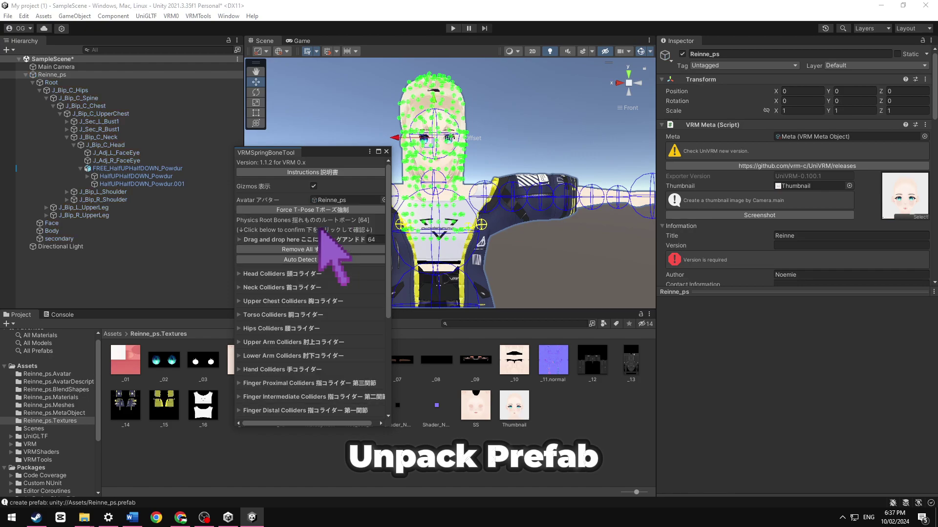
# Step: Create the VRMSpringBones for the Reinne_ps avatar from the detected root bones and colliders
pyautogui.scroll(-8, 344, 293)
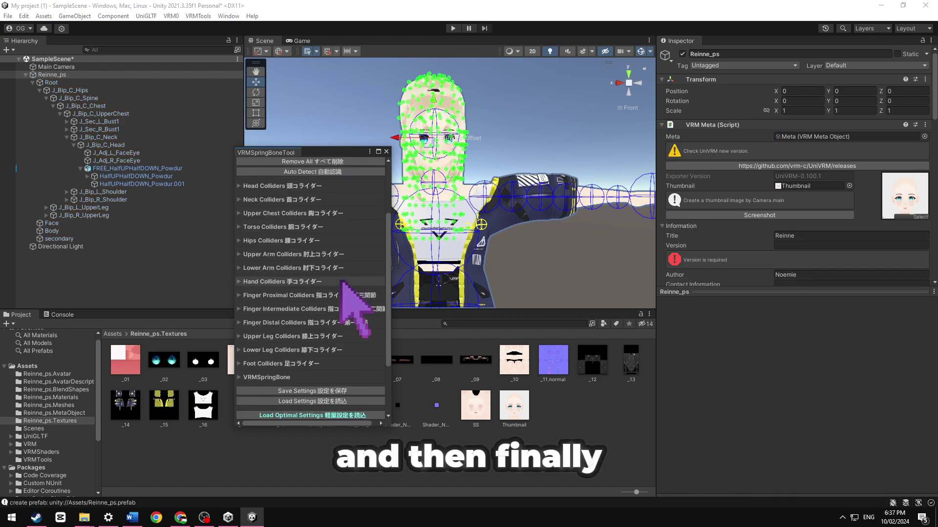
pyautogui.scroll(-1, 341, 281)
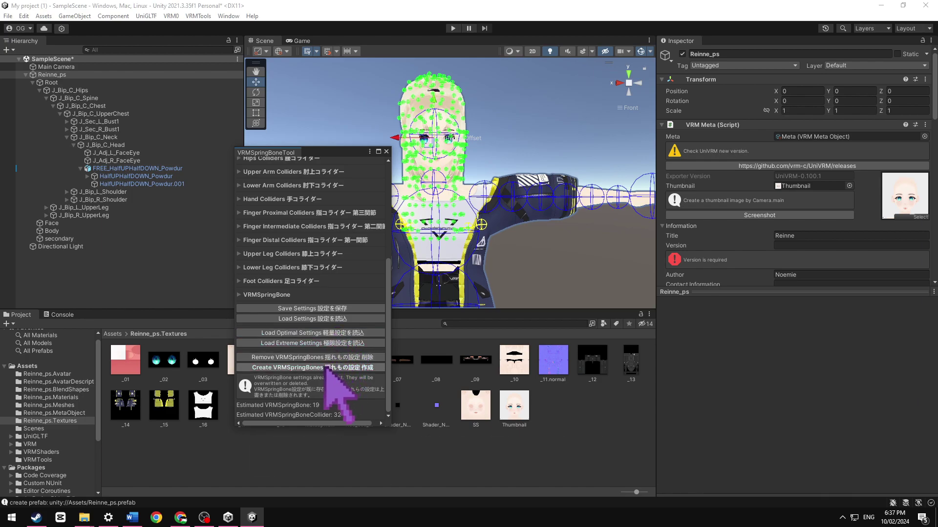
pyautogui.click(319, 369)
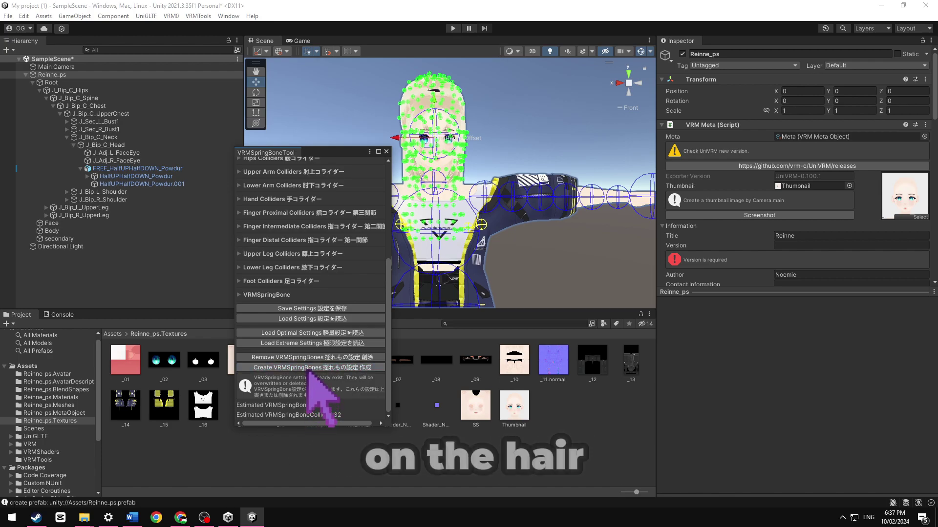
# Step: Generate the avatar's VRMSpringBones, close VRMSpringBoneTool and check the resulting gizmos around the model
pyautogui.click(310, 368)
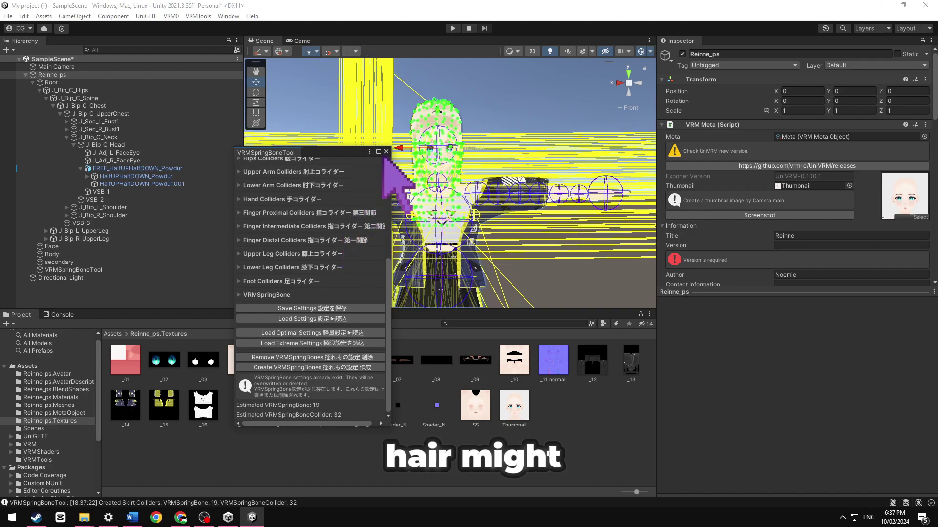
pyautogui.click(386, 152)
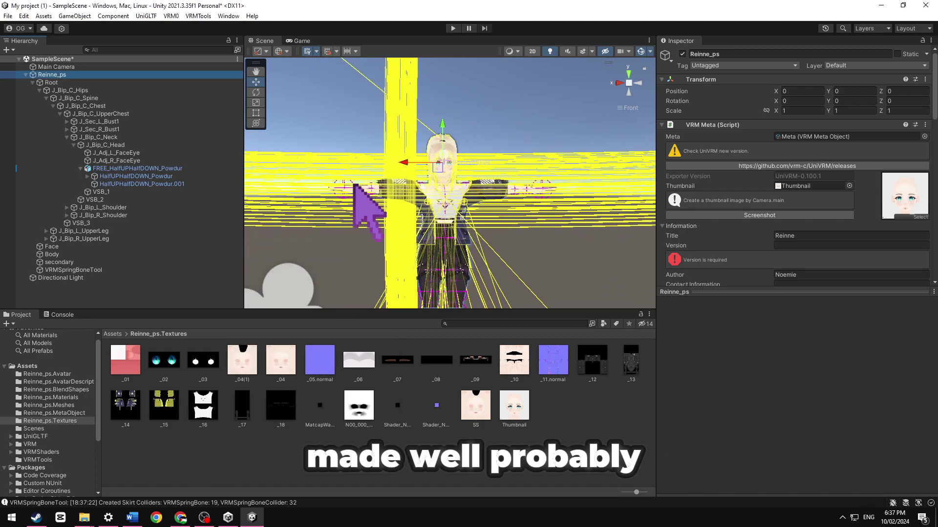
pyautogui.scroll(-6, 356, 199)
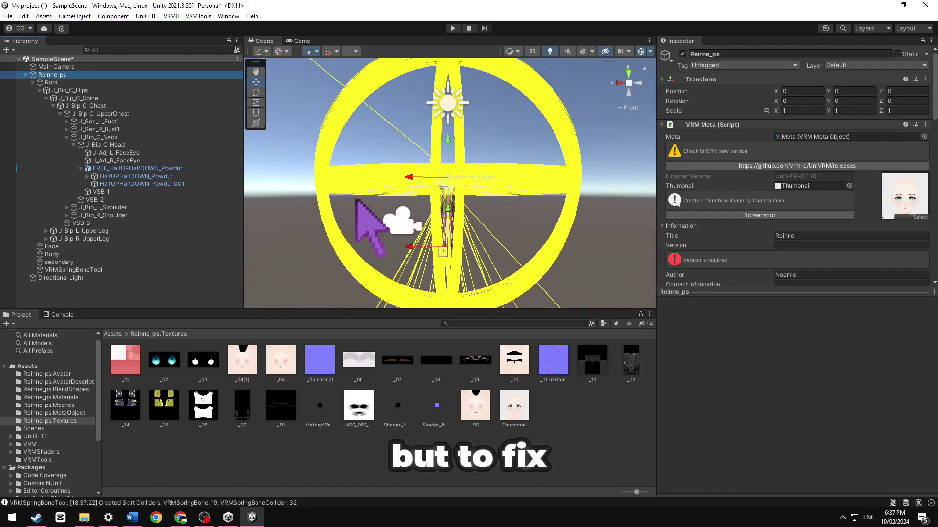
pyautogui.scroll(-5, 359, 195)
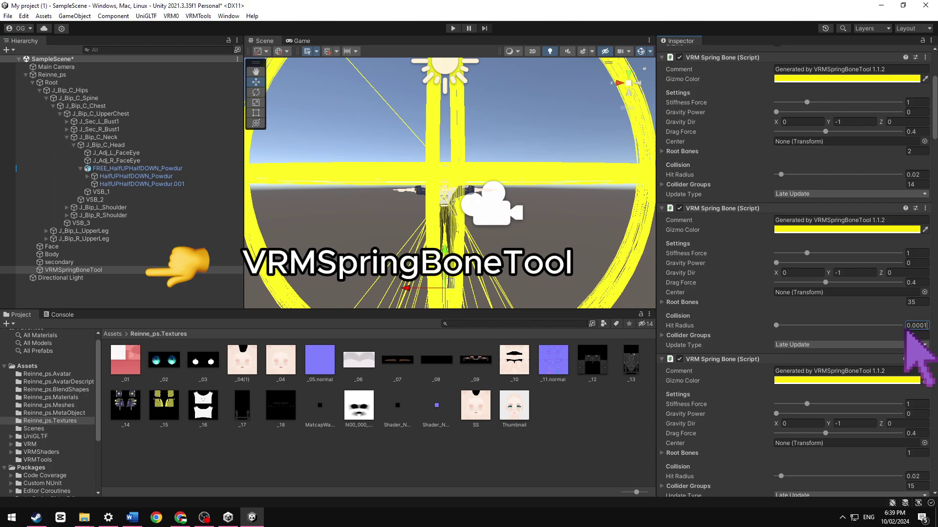
# Step: Set the Hit Radius of the remaining hair spring bones on the VRMSpringBoneTool object to 0.0001, one component after another
pyautogui.scroll(-3, 910, 328)
pyautogui.click(916, 395)
pyautogui.write('0.0001')
pyautogui.scroll(-4, 918, 400)
pyautogui.click(917, 444)
pyautogui.write('0.0001')
pyautogui.scroll(-7, 922, 435)
pyautogui.click(917, 409)
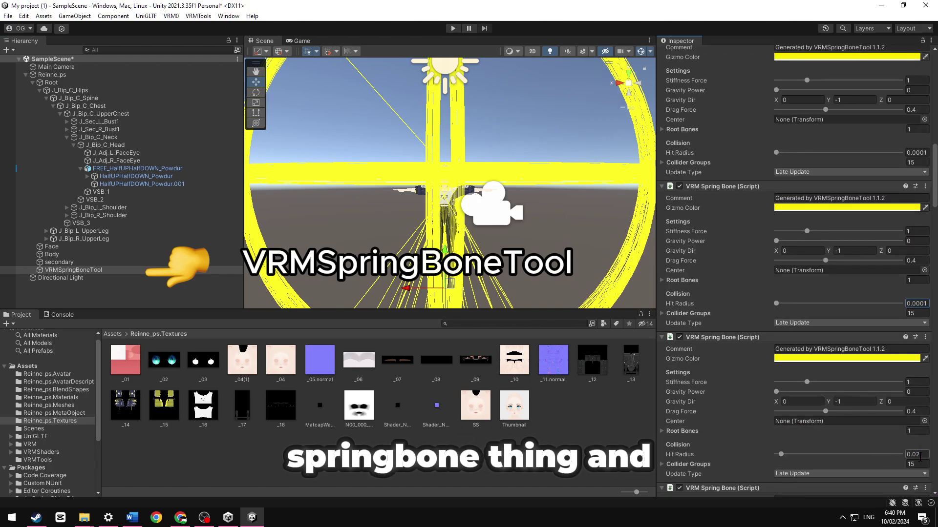
pyautogui.write('0.0001')
pyautogui.scroll(-6, 920, 455)
pyautogui.click(917, 420)
pyautogui.write('0.0001')
pyautogui.scroll(-5, 918, 419)
pyautogui.click(917, 412)
pyautogui.write('0.0001')
pyautogui.scroll(-5, 918, 415)
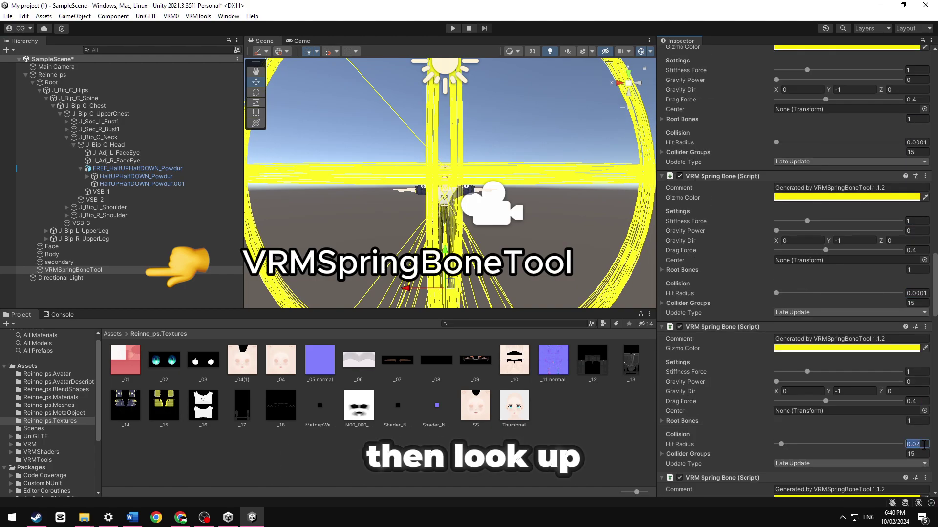
pyautogui.scroll(-3, 923, 440)
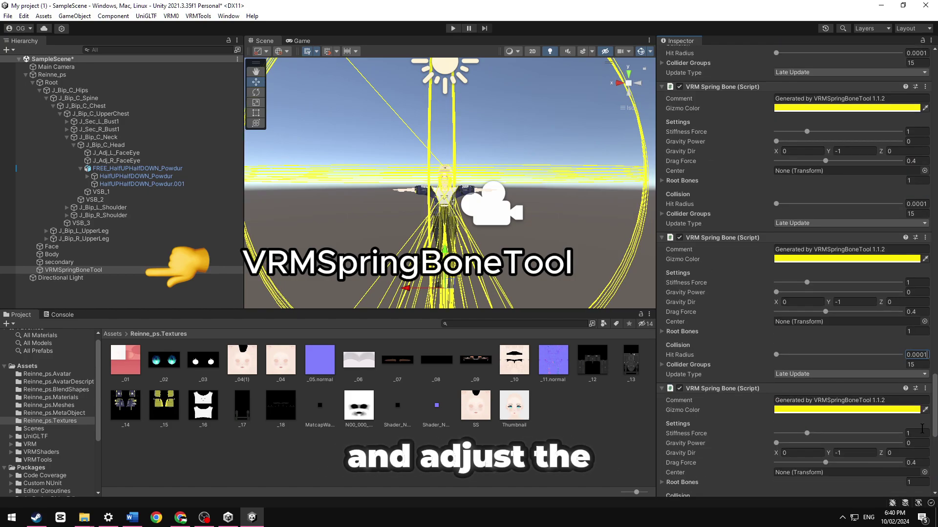
pyautogui.click(919, 426)
pyautogui.hotkey('ctrl', 'v')
pyautogui.scroll(-5, 919, 426)
pyautogui.click(916, 446)
pyautogui.hotkey('ctrl', 'v')
pyautogui.scroll(-2, 473, 217)
# Step: Run the scene in play mode with Reinne_ps selected and examine the hair physics from behind and in front
pyautogui.moveTo(473, 217); pyautogui.dragTo(485, 199, button='middle')
pyautogui.scroll(10, 519, 174)
pyautogui.click(73, 74)
pyautogui.hotkey('ctrl', 'p')
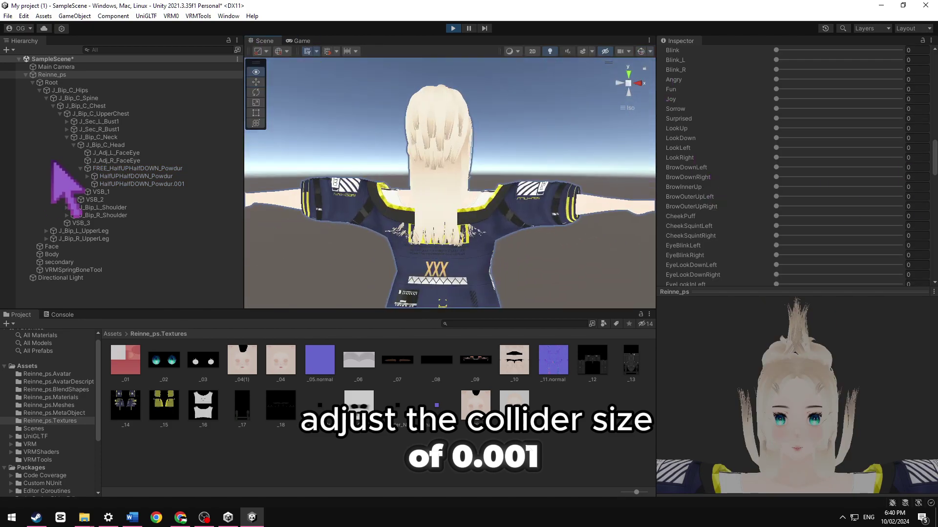
pyautogui.moveTo(53, 158); pyautogui.dragTo(495, 157, button='right')
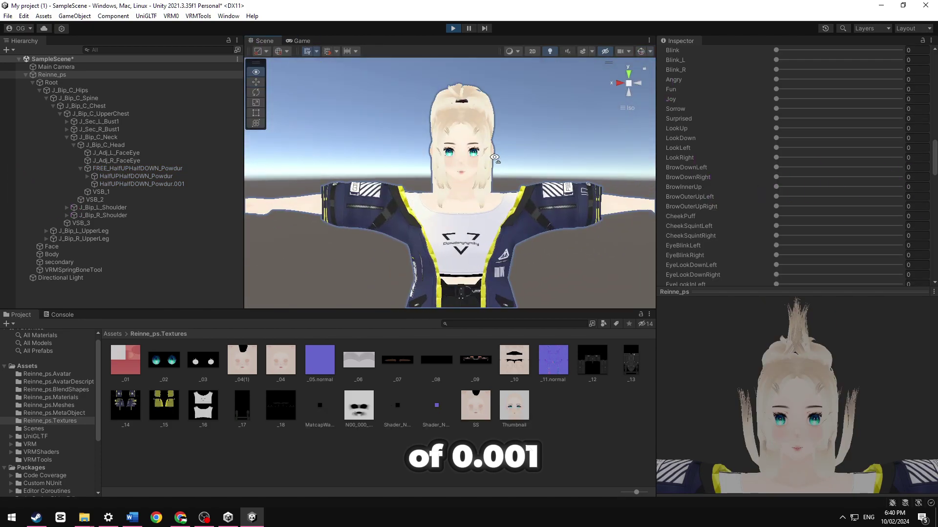
# Step: Test the hair with the Walk animation of VRMSpringBoneTool, viewing it from several sides, and exit play mode
pyautogui.click(198, 16)
pyautogui.click(210, 26)
pyautogui.click(251, 219)
pyautogui.moveTo(488, 216); pyautogui.dragTo(134, 216, button='right')
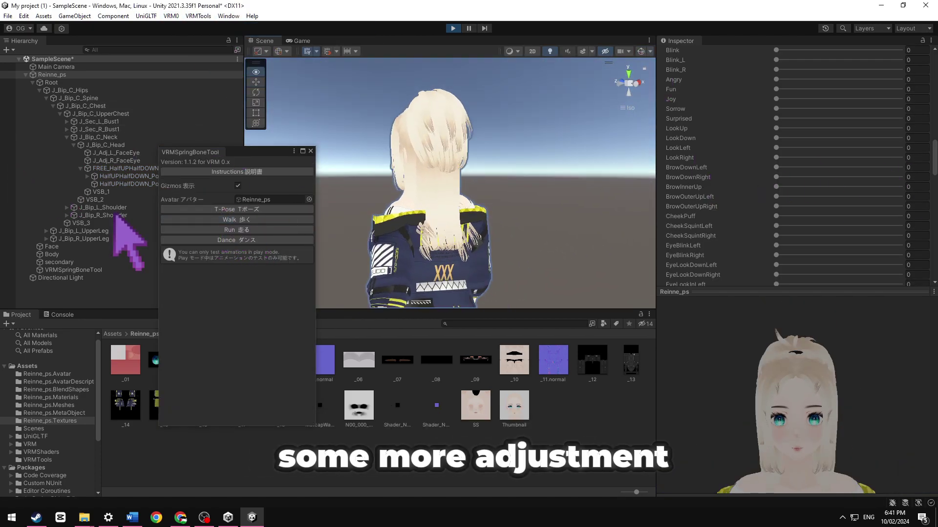
pyautogui.click(453, 28)
# Step: Examine the VRM Spring Bone components on the VRMSpringBoneTool object and the settings on VSB_2
pyautogui.click(122, 255)
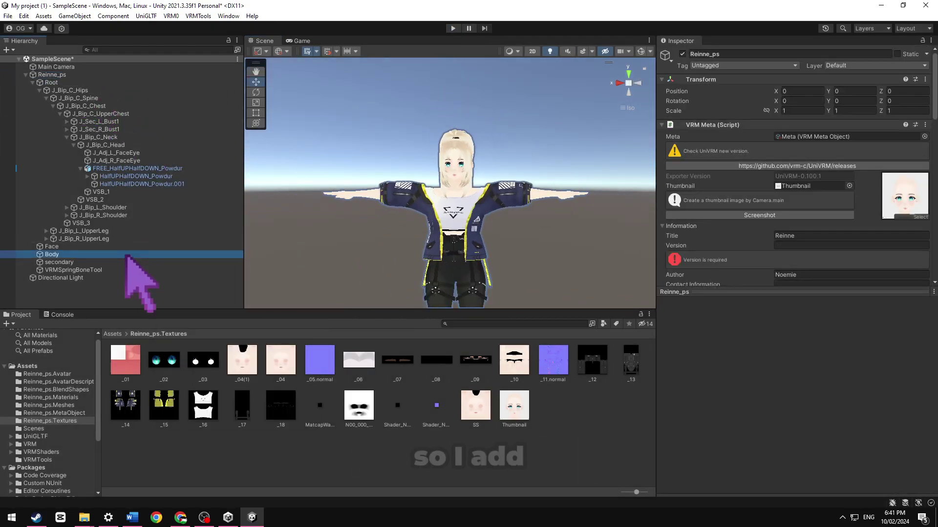
pyautogui.doubleClick(122, 269)
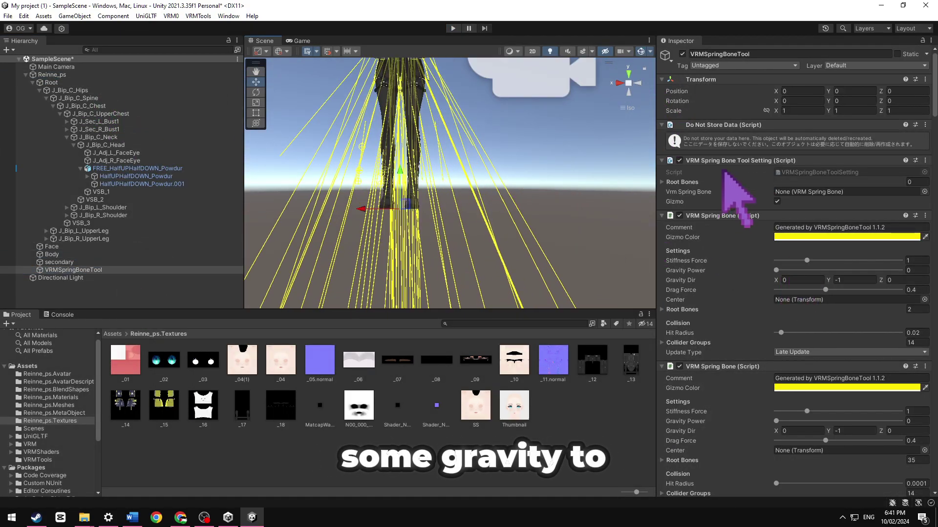
pyautogui.moveTo(532, 79); pyautogui.dragTo(521, 203, button='middle')
pyautogui.moveTo(520, 203); pyautogui.dragTo(492, 164, button='right')
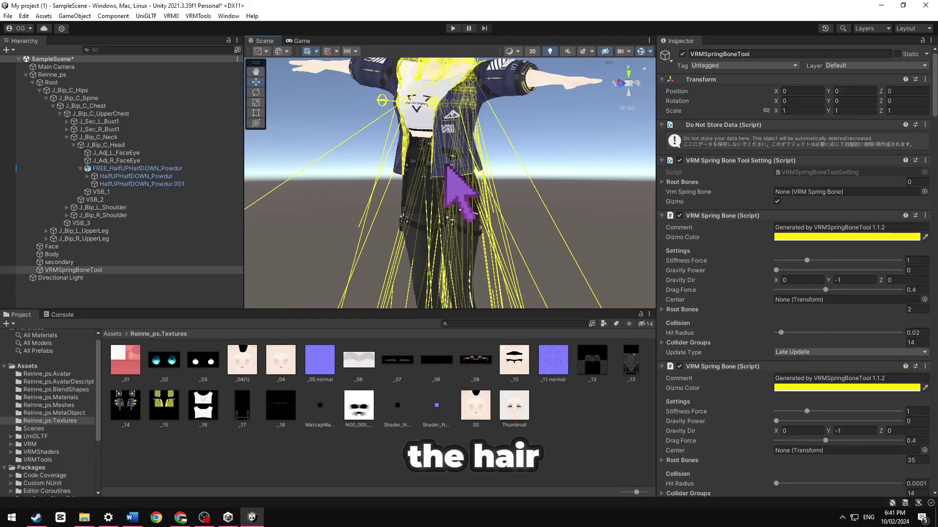
pyautogui.scroll(-10, 833, 330)
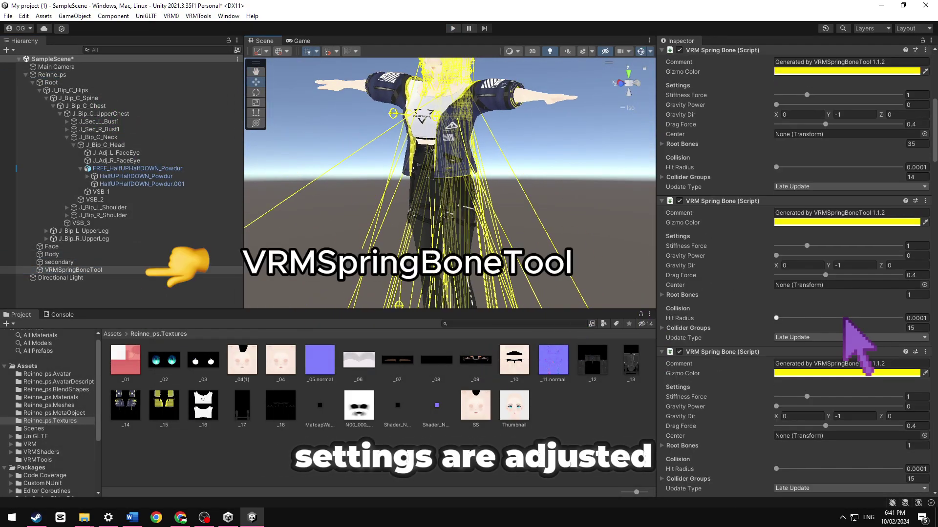
pyautogui.click(687, 393)
pyautogui.scroll(-5, 733, 342)
pyautogui.doubleClick(95, 199)
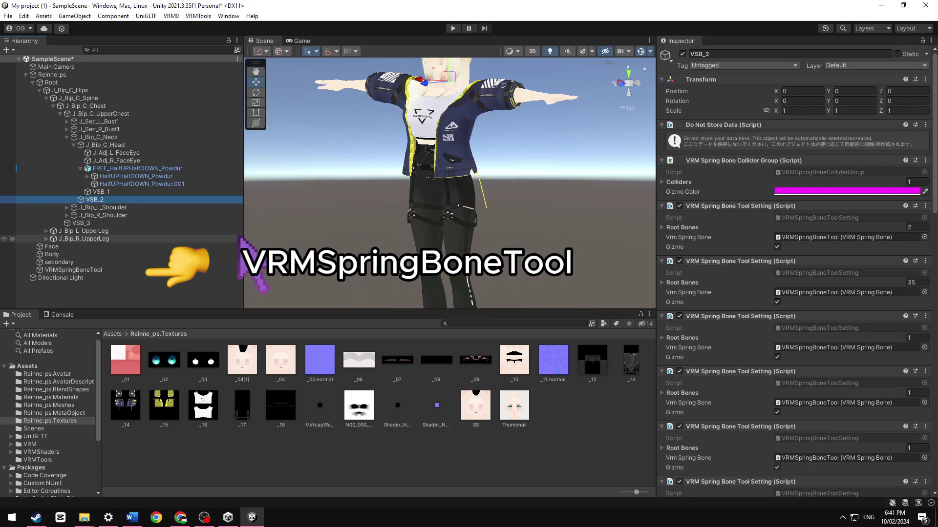
pyautogui.scroll(-5, 684, 213)
pyautogui.click(661, 206)
pyautogui.click(70, 297)
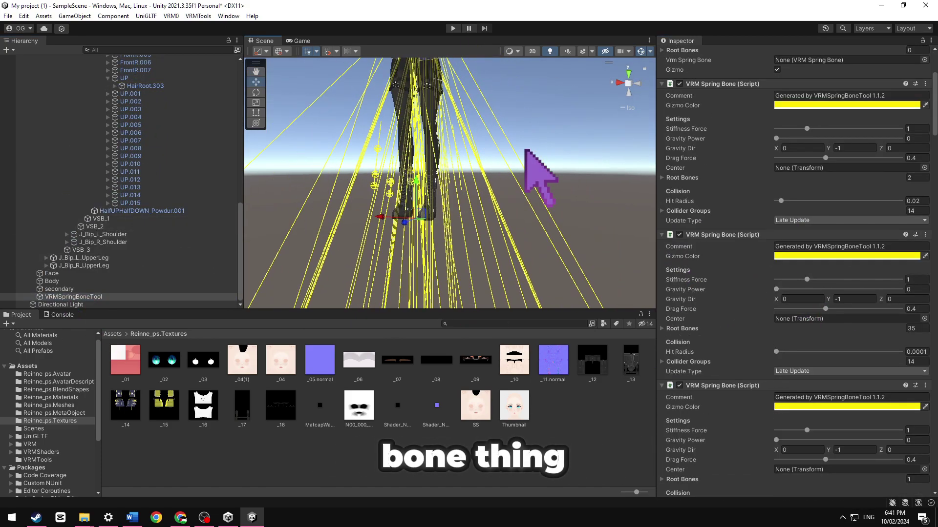
pyautogui.scroll(-6, 907, 202)
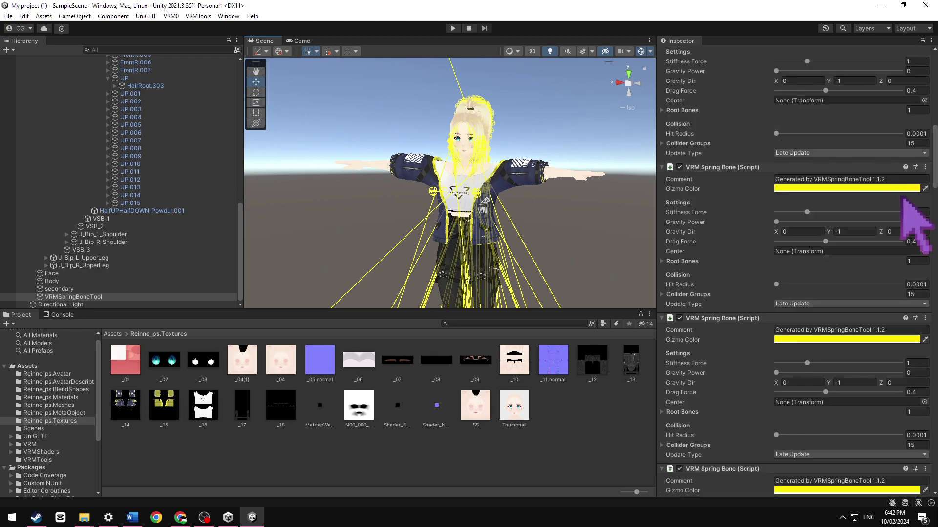
# Step: Try to copy the second spring bone's Hit Radius of 0.0001 to the first spring bone
pyautogui.scroll(8, 907, 202)
pyautogui.click(915, 404)
pyautogui.hotkey('ctrl', 'c')
pyautogui.click(914, 254)
pyautogui.scroll(8, 551, 215)
pyautogui.hotkey('ctrl', 'v')
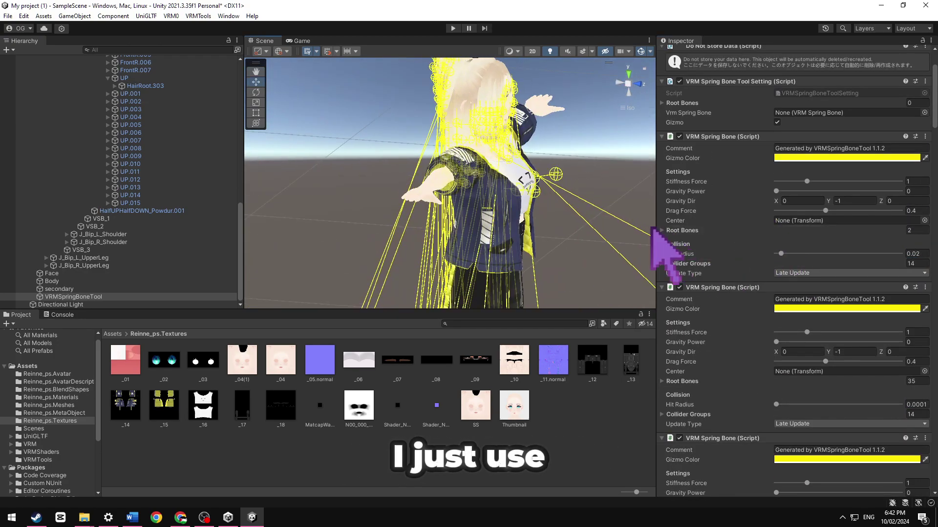
# Step: Select the FREE_HalfUPHalfDOWN_Powdur hair and run play mode in the Scene view to check its movement
pyautogui.scroll(-5, 376, 220)
pyautogui.scroll(-5, 909, 312)
pyautogui.click(137, 168)
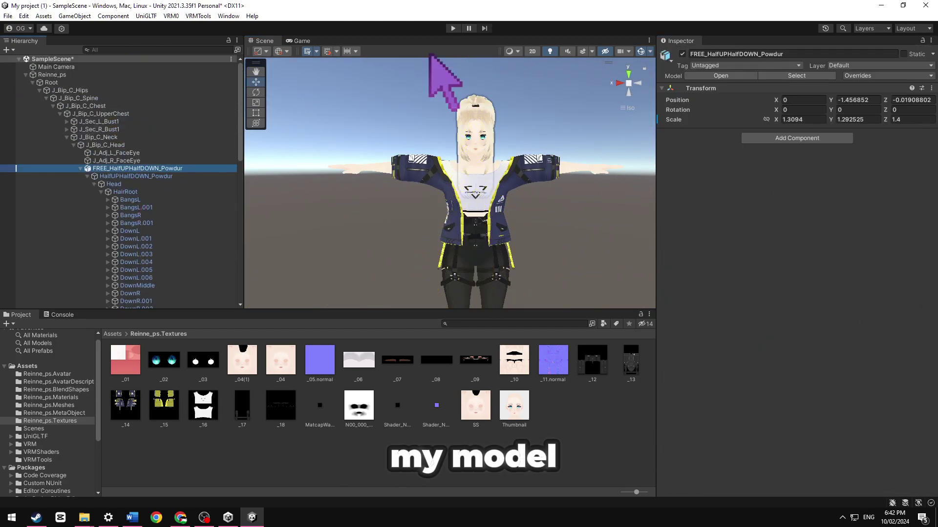
pyautogui.click(453, 28)
pyautogui.click(261, 40)
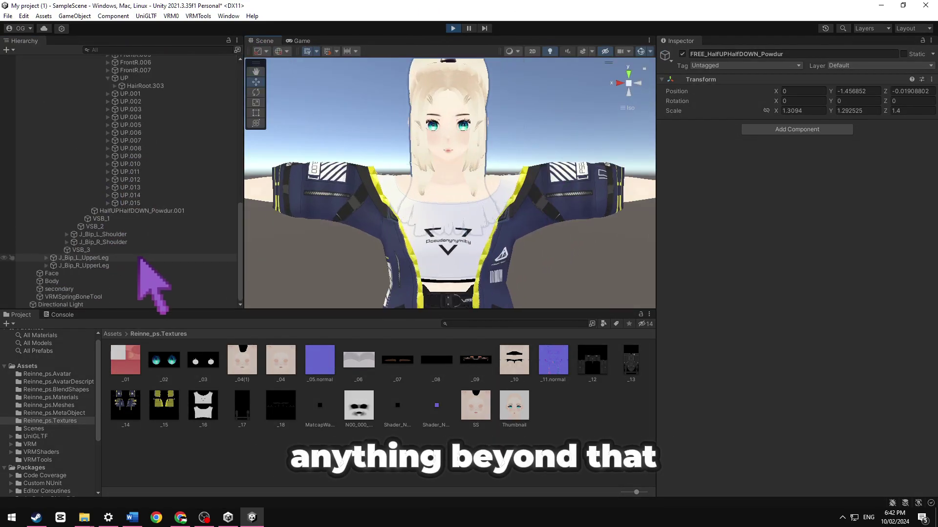
# Step: Try a Gravity Power of 0.01 on the VRMSpringBoneTool object's spring bones during play mode
pyautogui.click(139, 296)
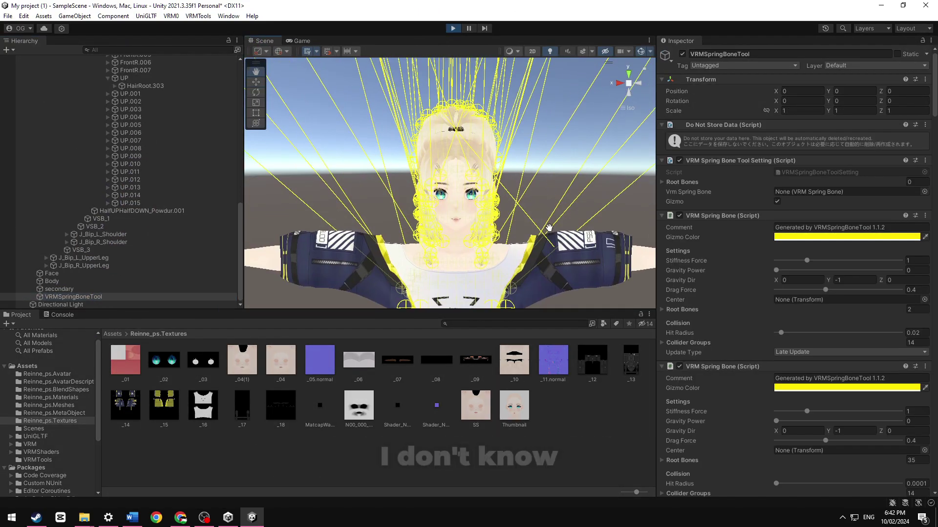
pyautogui.scroll(-2, 879, 293)
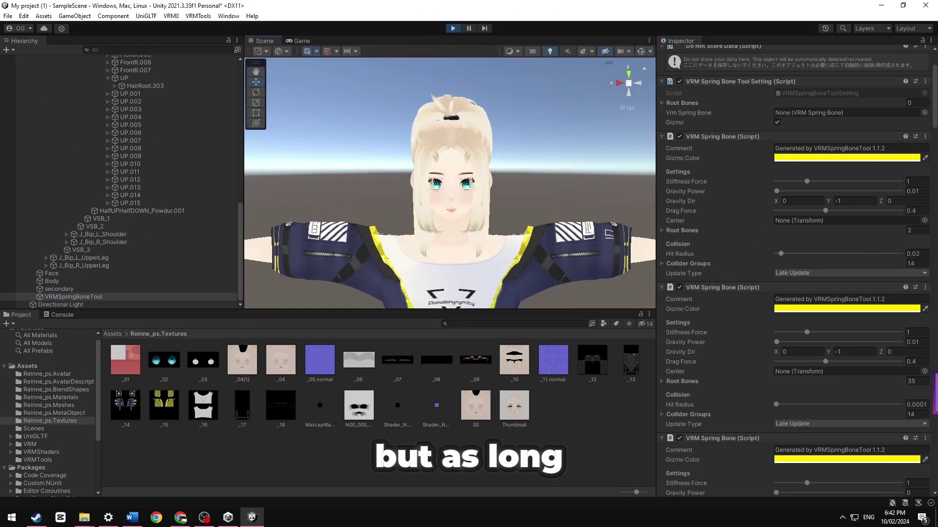
pyautogui.click(912, 343)
pyautogui.hotkey('ctrl', 'v')
pyautogui.scroll(-6, 912, 342)
pyautogui.click(912, 336)
pyautogui.hotkey('ctrl', 'v')
pyautogui.scroll(-4, 921, 351)
pyautogui.scroll(6, 921, 350)
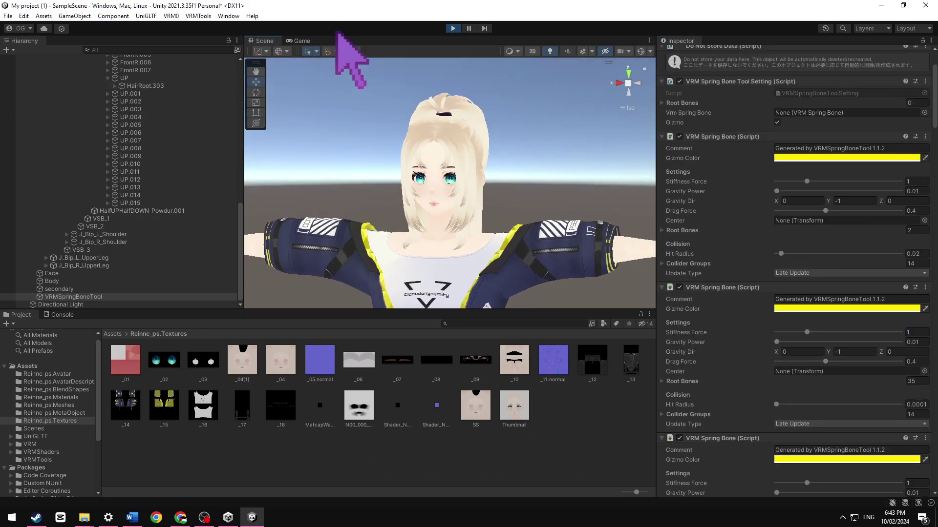
# Step: Open the VRMSpringBoneTool animation test options and examine the hair on the avatar in play mode
pyautogui.click(198, 16)
pyautogui.click(220, 26)
pyautogui.keyDown('alt'); pyautogui.moveTo(575, 236); pyautogui.dragTo(830, 217); pyautogui.keyUp('alt')
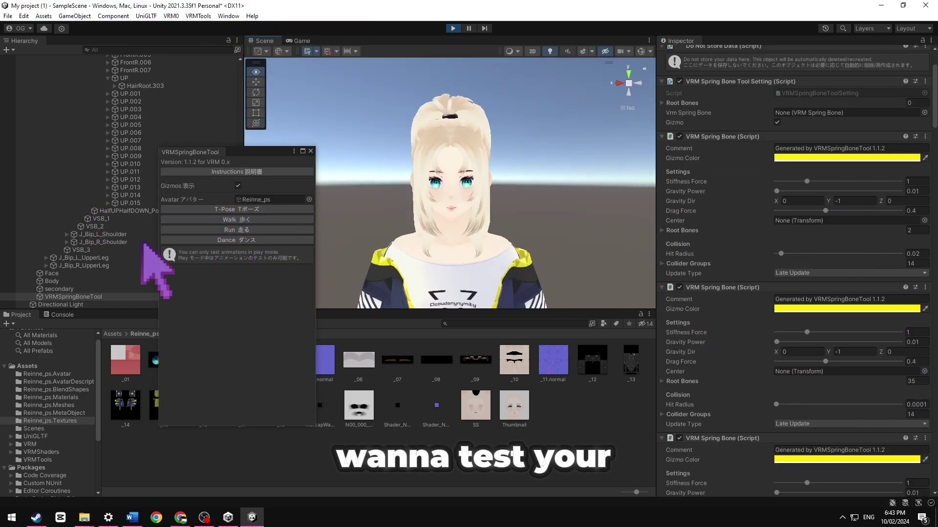
# Step: Try a Drag Force of 0.2 on the third spring bone in play mode, check the avatar and exit play mode
pyautogui.scroll(-3, 879, 342)
pyautogui.click(914, 354)
pyautogui.write('0.2')
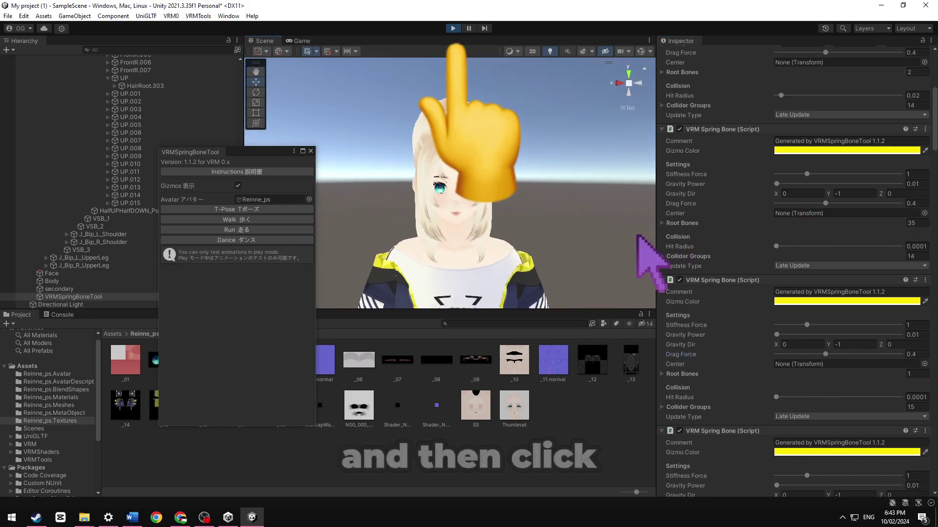
pyautogui.scroll(-12, 703, 237)
pyautogui.moveTo(329, 244); pyautogui.dragTo(574, 237, button='right')
pyautogui.click(452, 28)
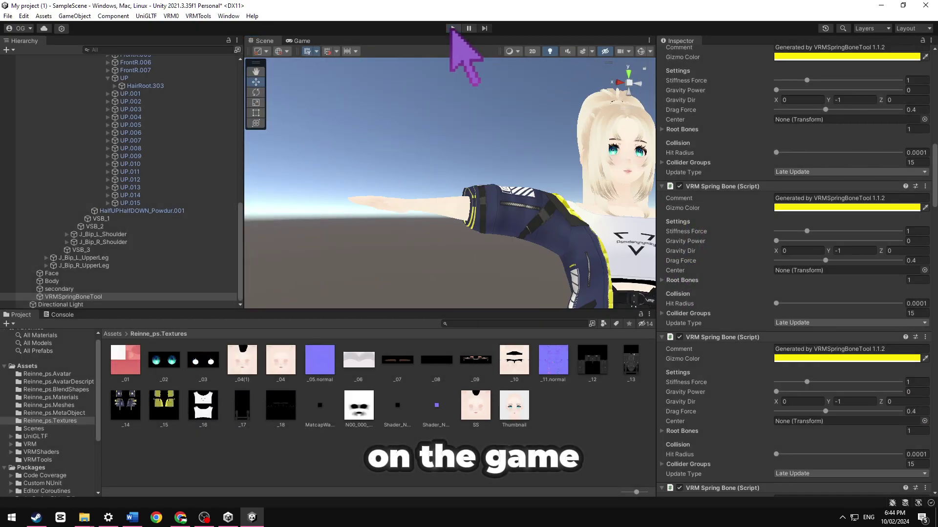
# Step: Outside play mode, set the Gravity Power of the VRMSpringBoneTool object's spring bones to 0.01, one component after another
pyautogui.click(917, 241)
pyautogui.write('0.01')
pyautogui.scroll(-10, 916, 254)
pyautogui.click(916, 367)
pyautogui.write('0.01')
pyautogui.scroll(-15, 916, 342)
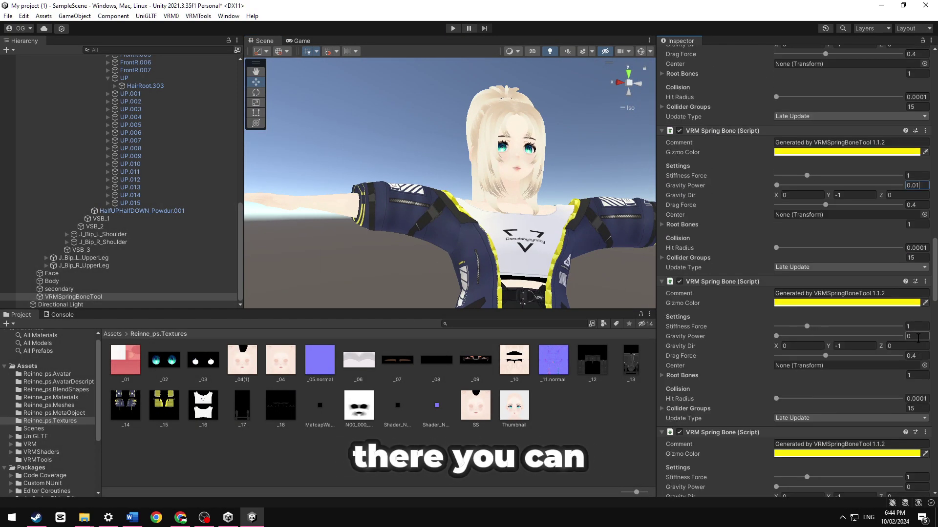
pyautogui.click(917, 348)
pyautogui.write('0.01')
pyautogui.scroll(-20, 920, 376)
pyautogui.click(917, 380)
pyautogui.write('0.01')
pyautogui.click(917, 418)
pyautogui.write('0.01')
pyautogui.click(916, 429)
pyautogui.write('0.01')
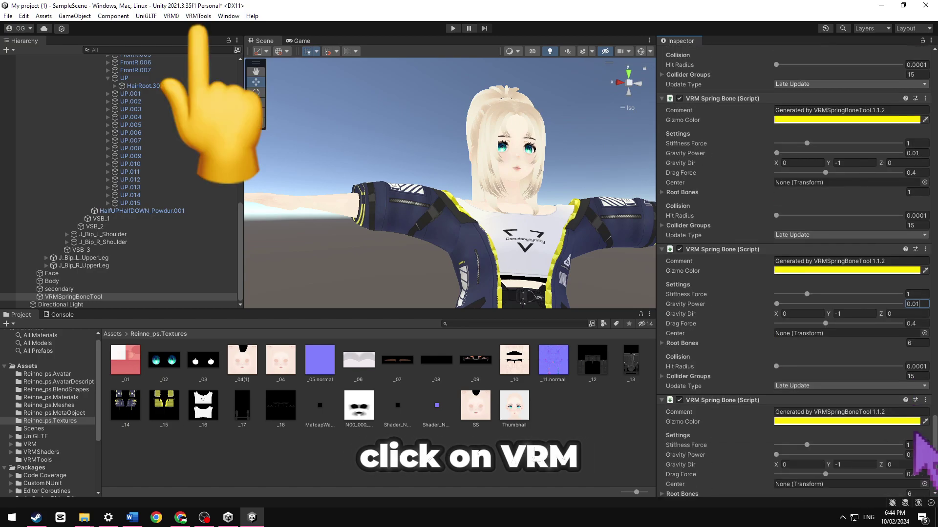
# Step: Adjust the alpha Cutoff of the hair's New Material in the Assets folder
pyautogui.moveTo(513, 266); pyautogui.dragTo(465, 277, button='right')
pyautogui.click(48, 397)
pyautogui.click(436, 361)
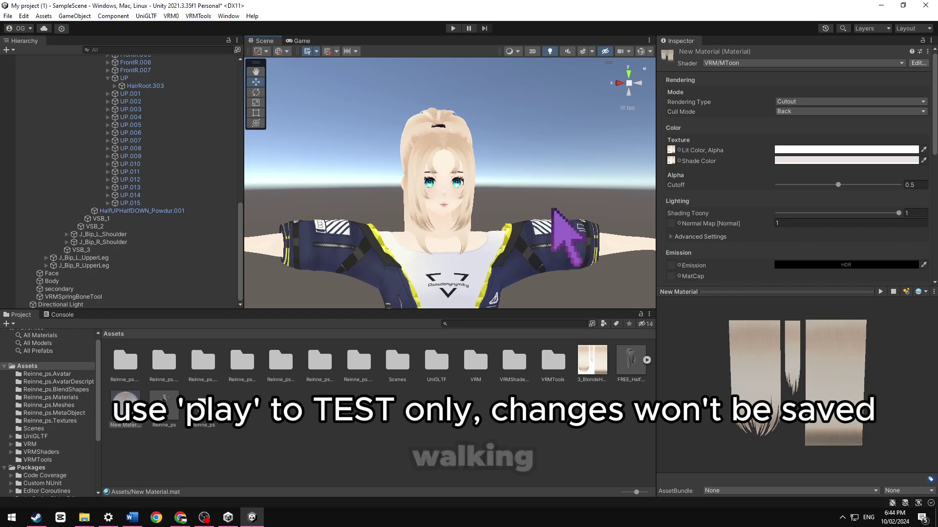
pyautogui.moveTo(801, 184); pyautogui.dragTo(841, 184)
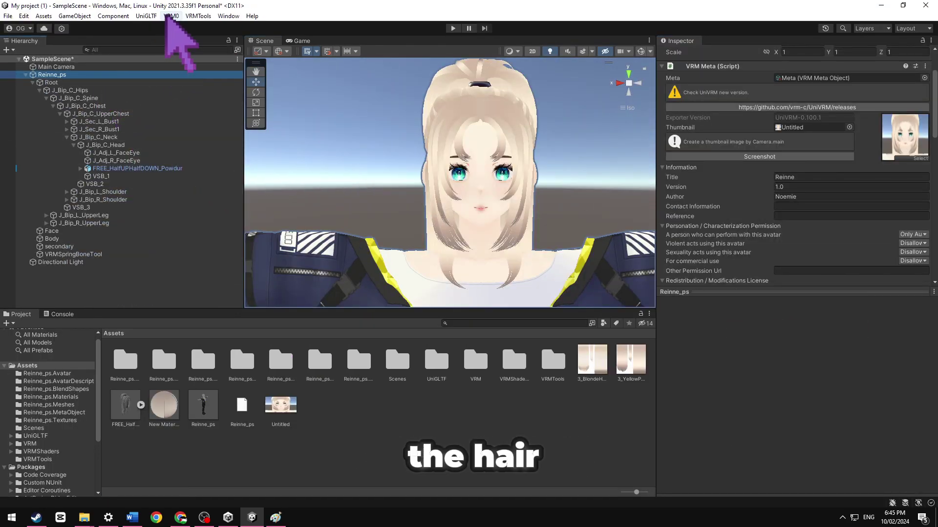
# Step: Export the Reinne_ps avatar as a VRM 0.x file named Reinne 1.0.vrm into the Hehe folder on the desktop
pyautogui.click(170, 15)
pyautogui.click(188, 36)
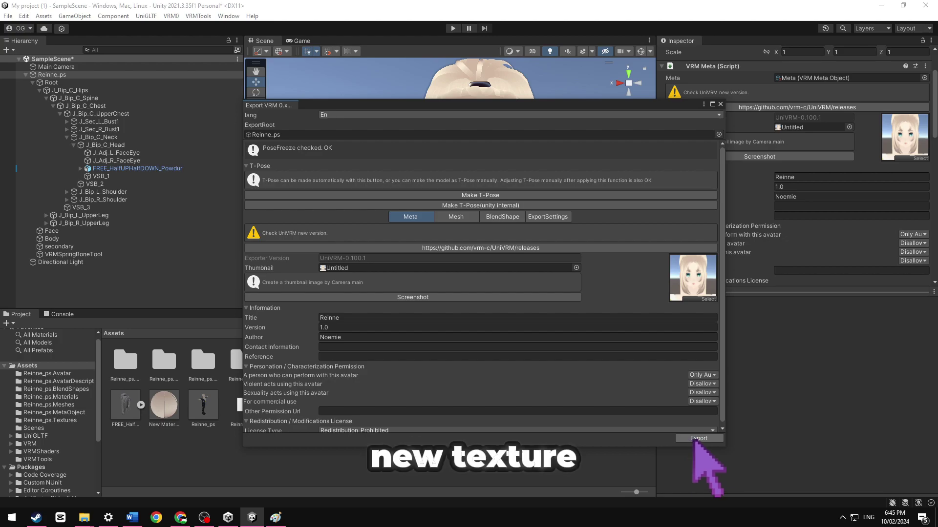
pyautogui.click(698, 438)
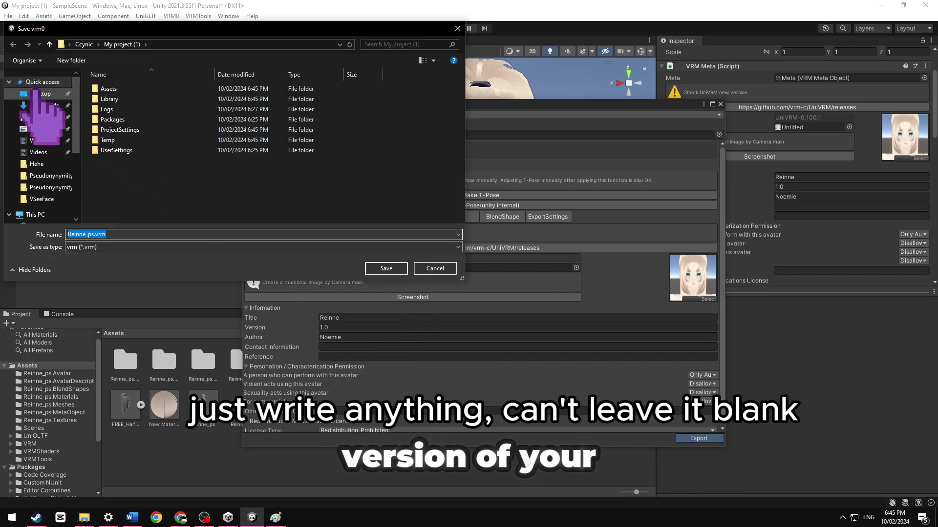
pyautogui.click(39, 93)
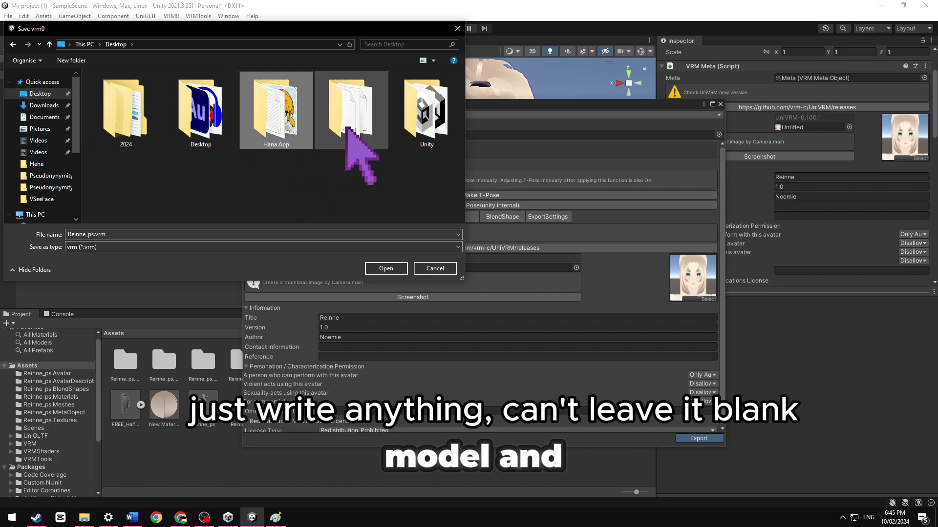
pyautogui.doubleClick(349, 115)
pyautogui.click(386, 268)
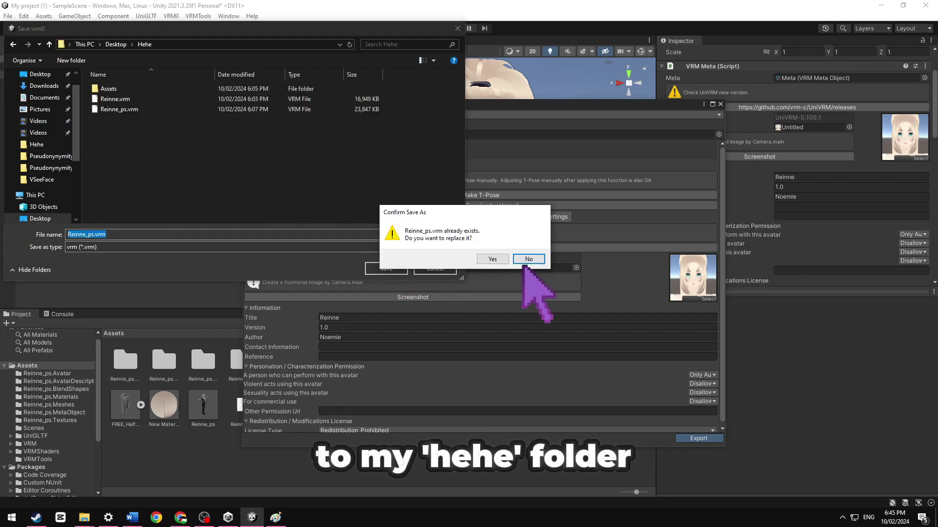
pyautogui.click(527, 262)
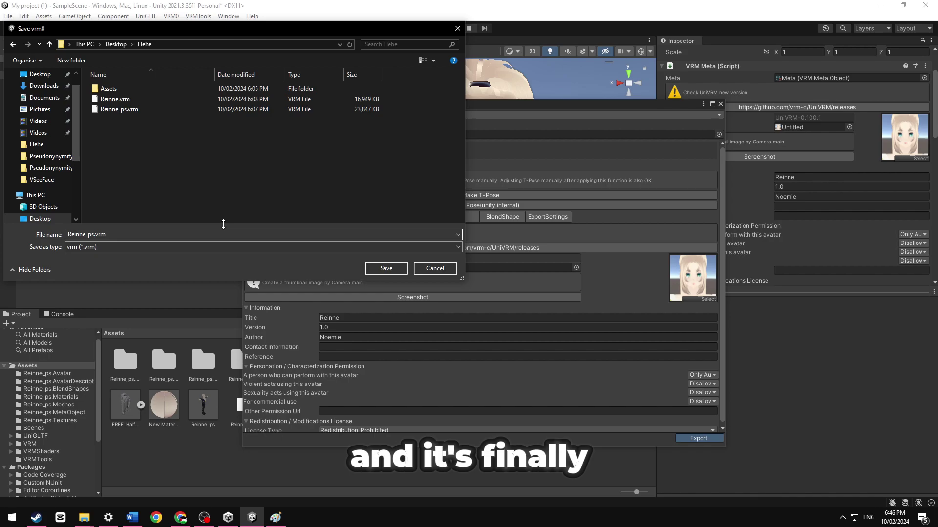
pyautogui.press('BackSpace')
pyautogui.press('BackSpace')
pyautogui.press('BackSpace')
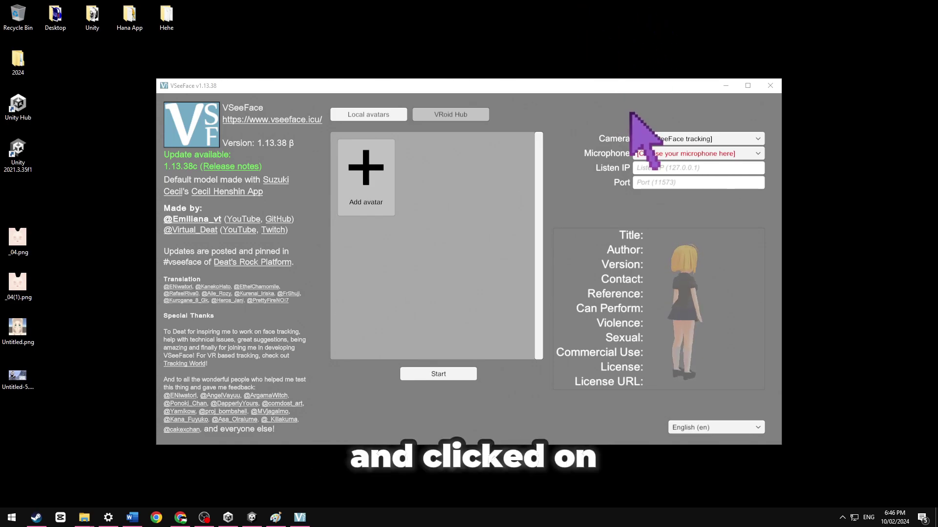
# Step: Switch to VSeeFace, add Reinne 1.0.vrm from the desktop's Hehe folder as a local avatar and start with it
pyautogui.click(371, 180)
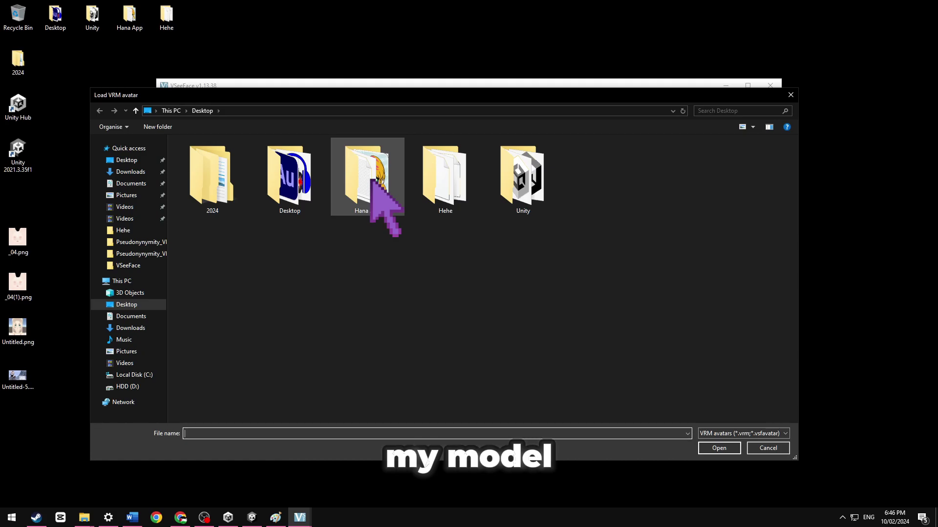
pyautogui.doubleClick(442, 188)
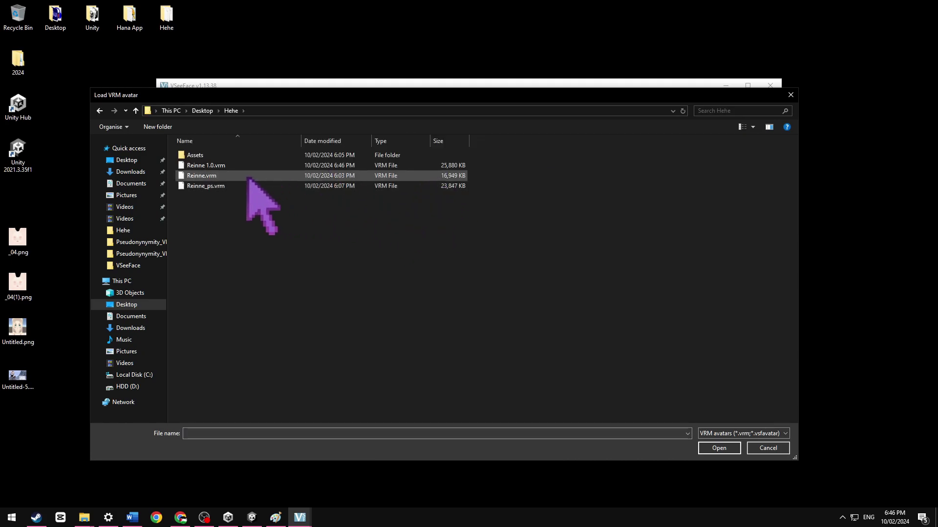
pyautogui.doubleClick(226, 166)
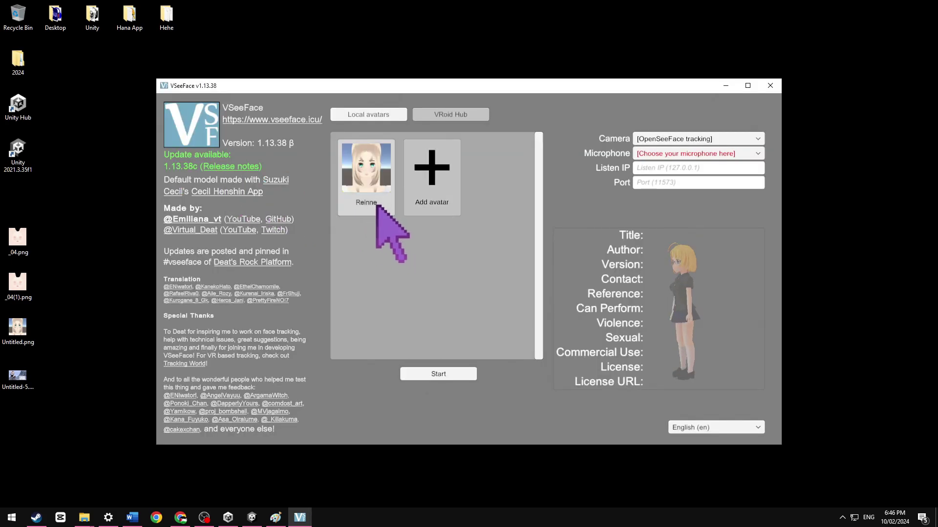
pyautogui.click(377, 206)
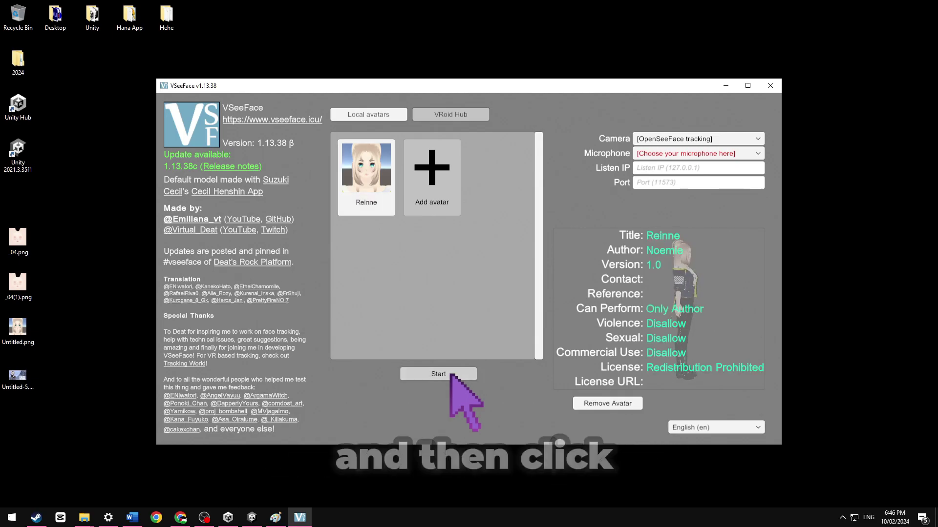
pyautogui.click(451, 375)
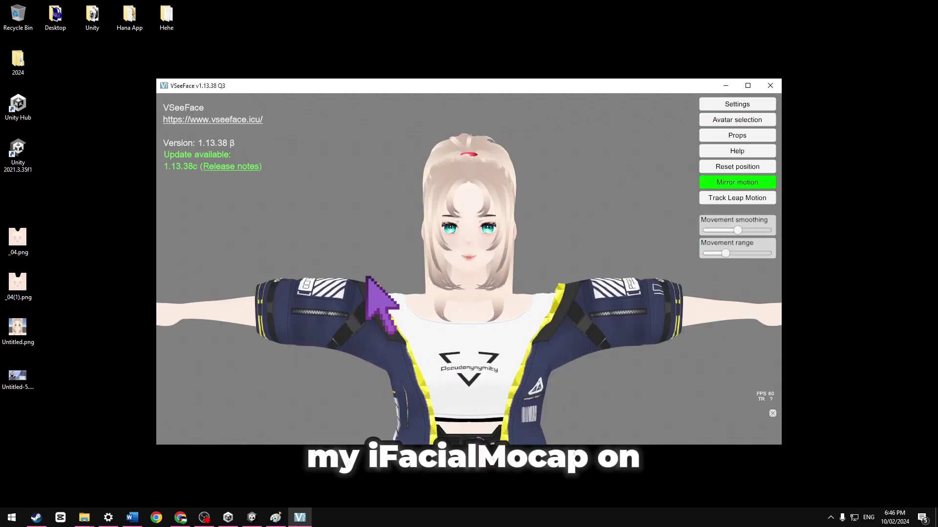
# Step: Turn off the OSC/VMC receiver in the general settings and close the settings
pyautogui.click(706, 119)
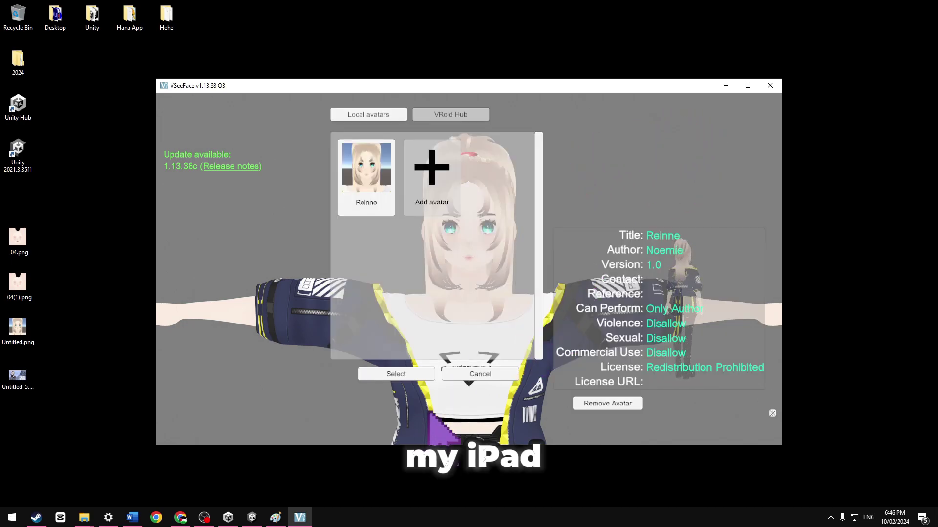
pyautogui.click(488, 374)
pyautogui.click(737, 104)
pyautogui.click(660, 103)
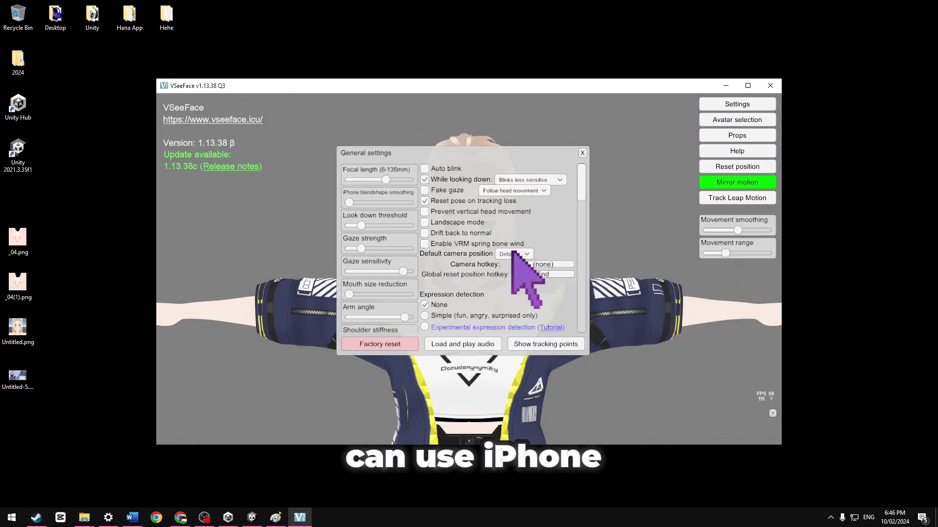
pyautogui.scroll(-10, 512, 257)
pyautogui.scroll(-5, 444, 247)
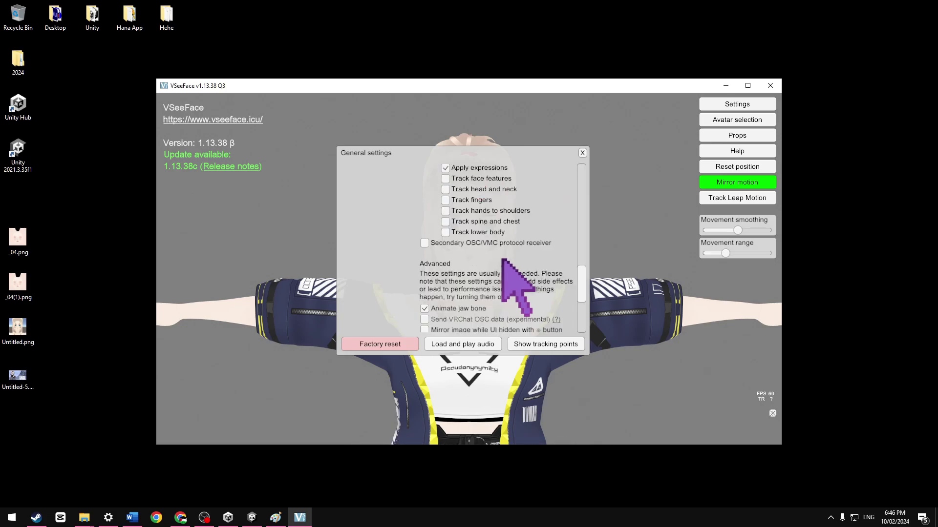
pyautogui.scroll(4, 475, 265)
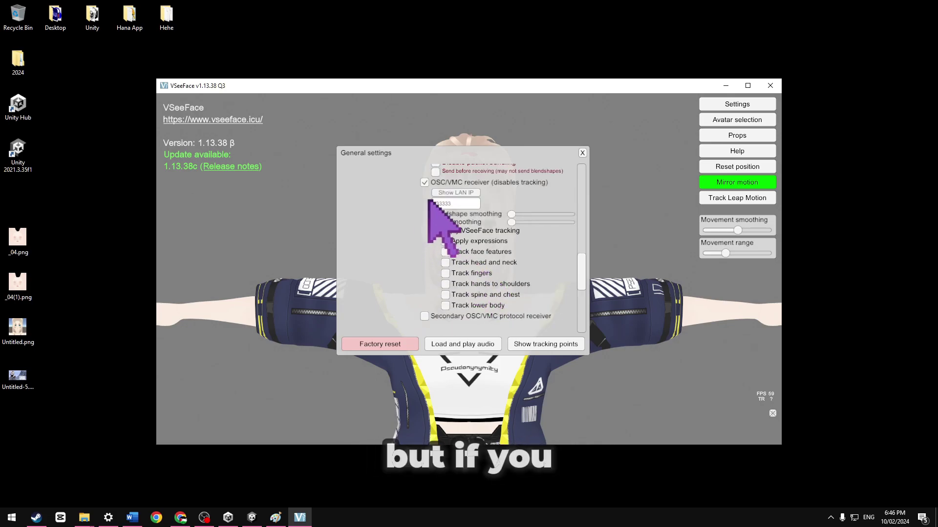
pyautogui.click(424, 182)
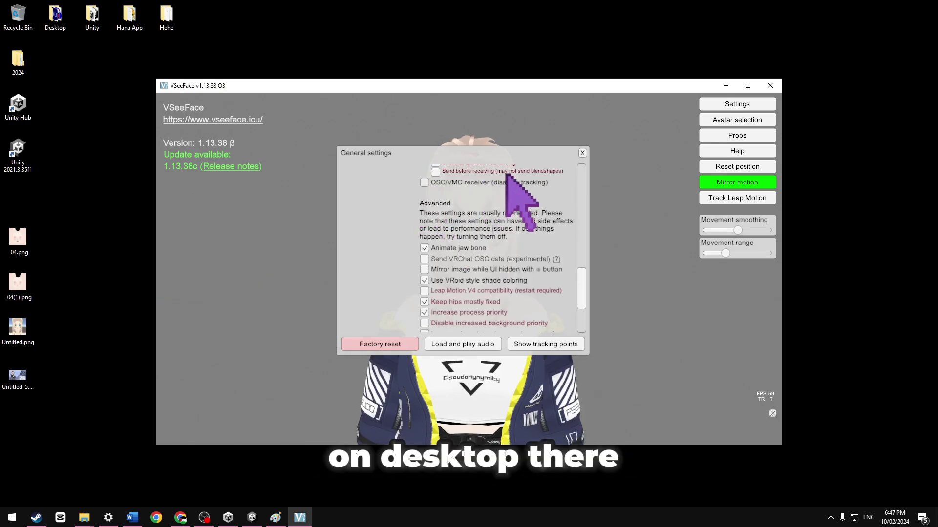
pyautogui.click(581, 153)
# Step: Examine the avatar's face, hair and outfit up close and from farther away
pyautogui.scroll(5, 589, 244)
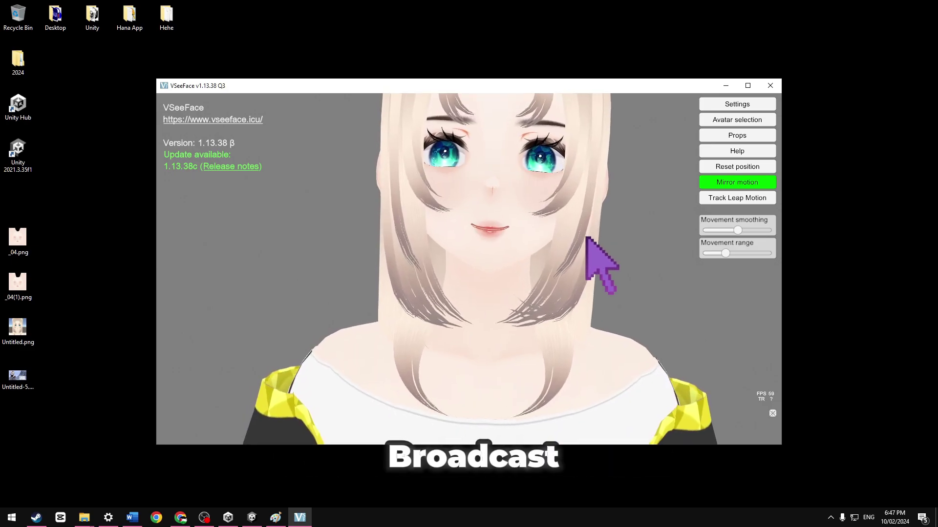
pyautogui.scroll(-5, 588, 238)
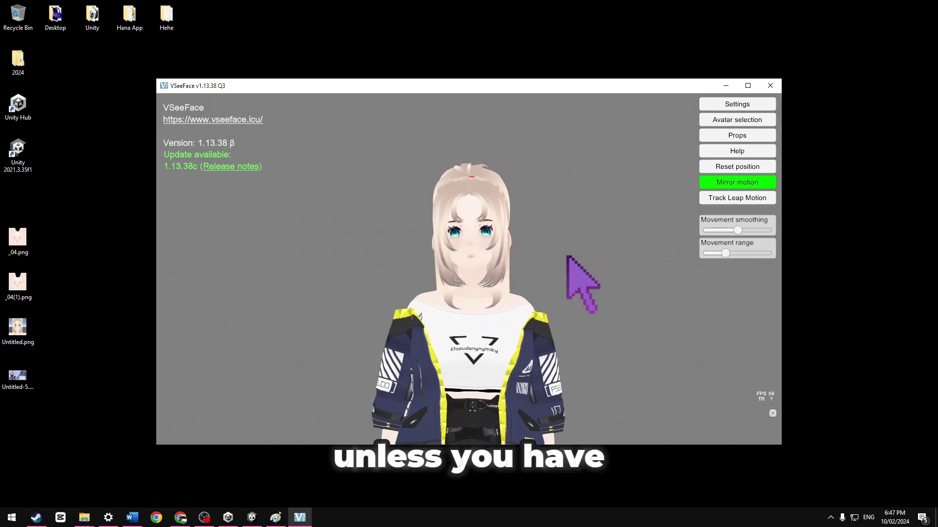
pyautogui.scroll(-3, 582, 279)
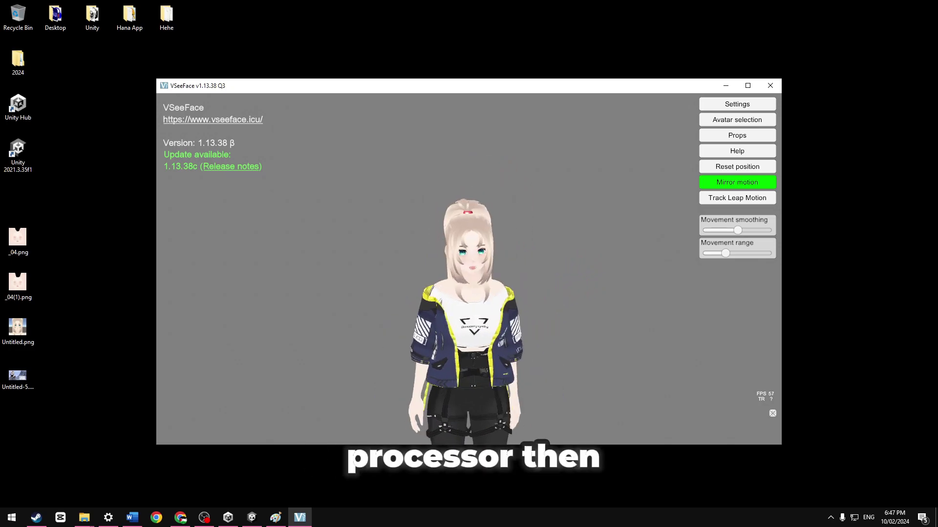
pyautogui.scroll(3, 513, 291)
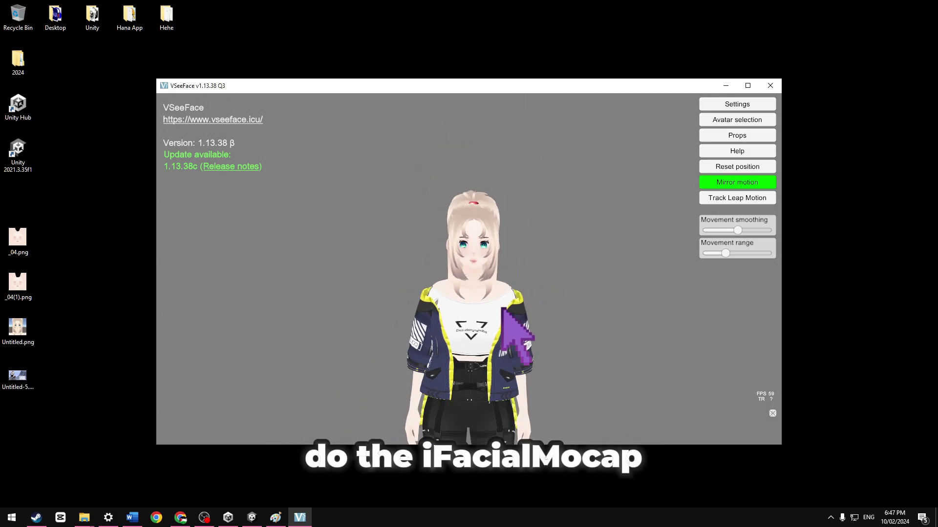
pyautogui.moveTo(498, 250); pyautogui.dragTo(497, 299, button='middle')
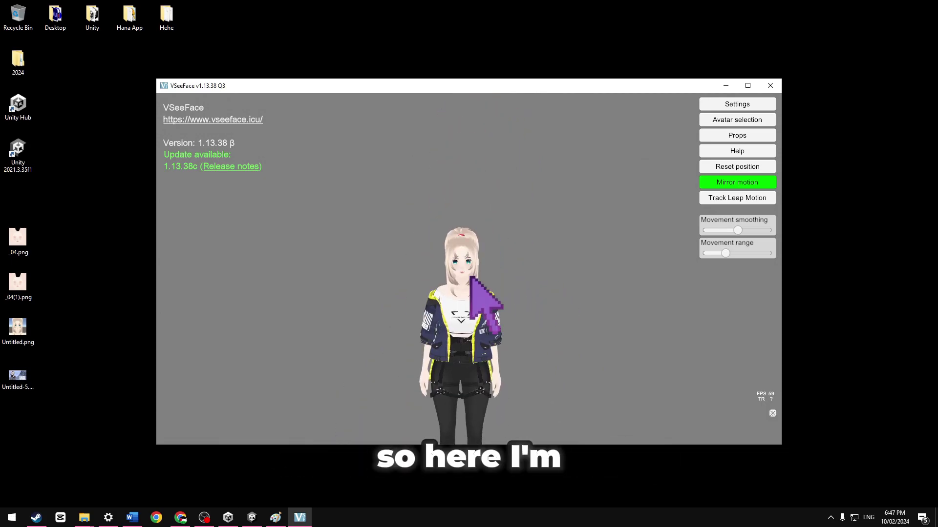